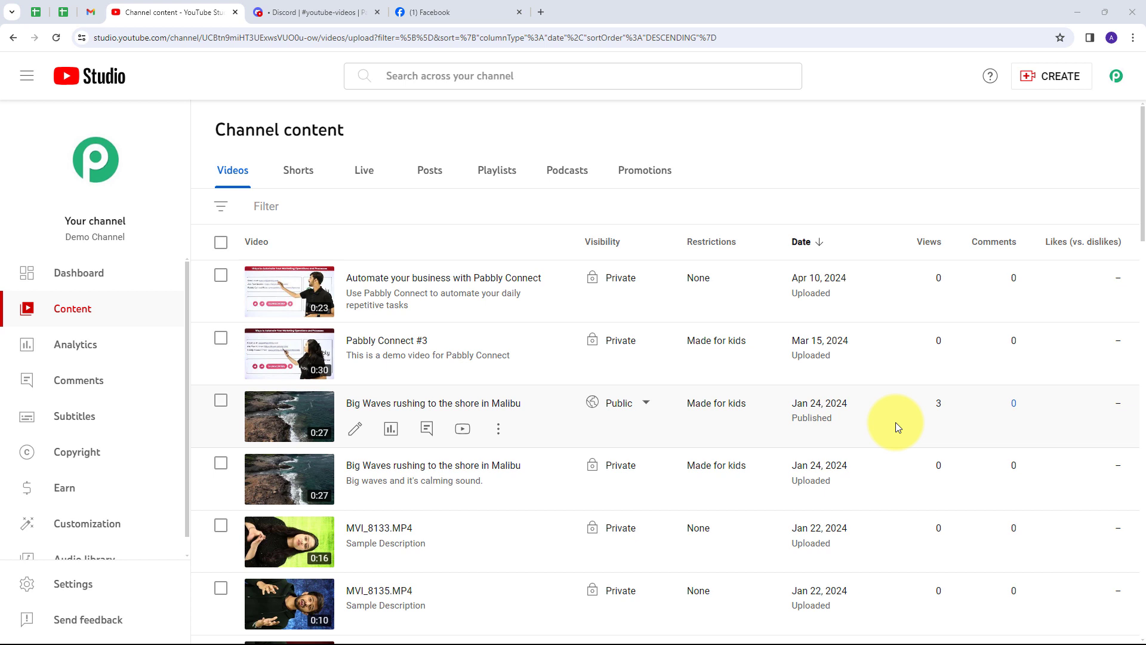
- Review the YouTube Studio channel content, the Discord youtube-videos channel and the Pabbly Connect Facebook page in their open tabs
left_click(323, 12)
left_click(449, 13)
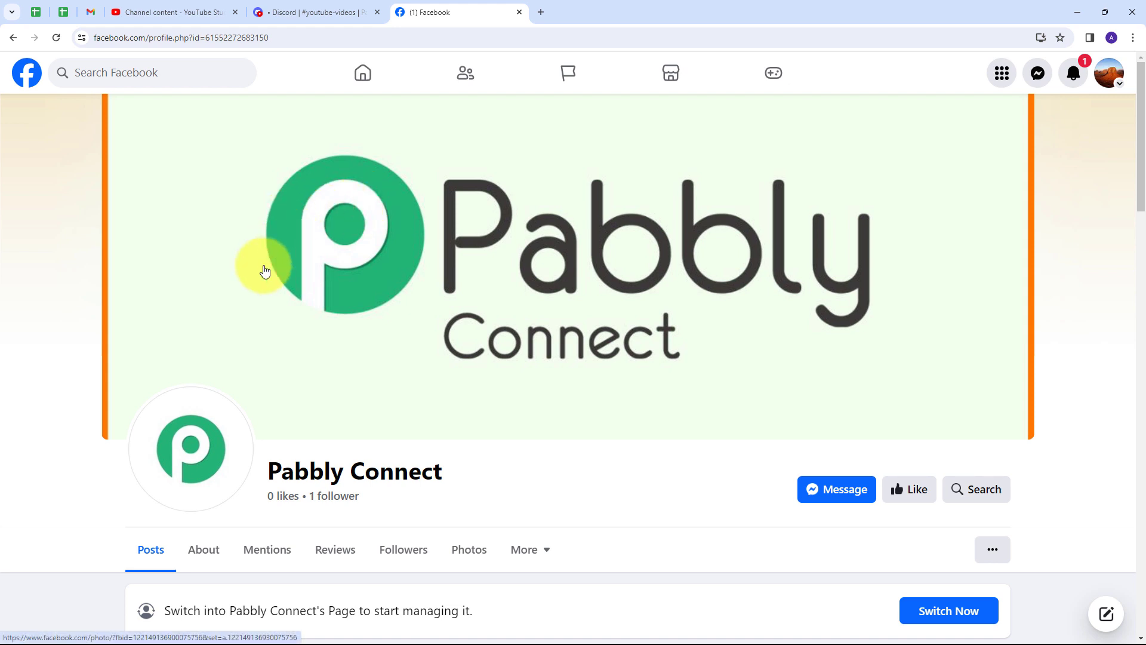
left_click(200, 13)
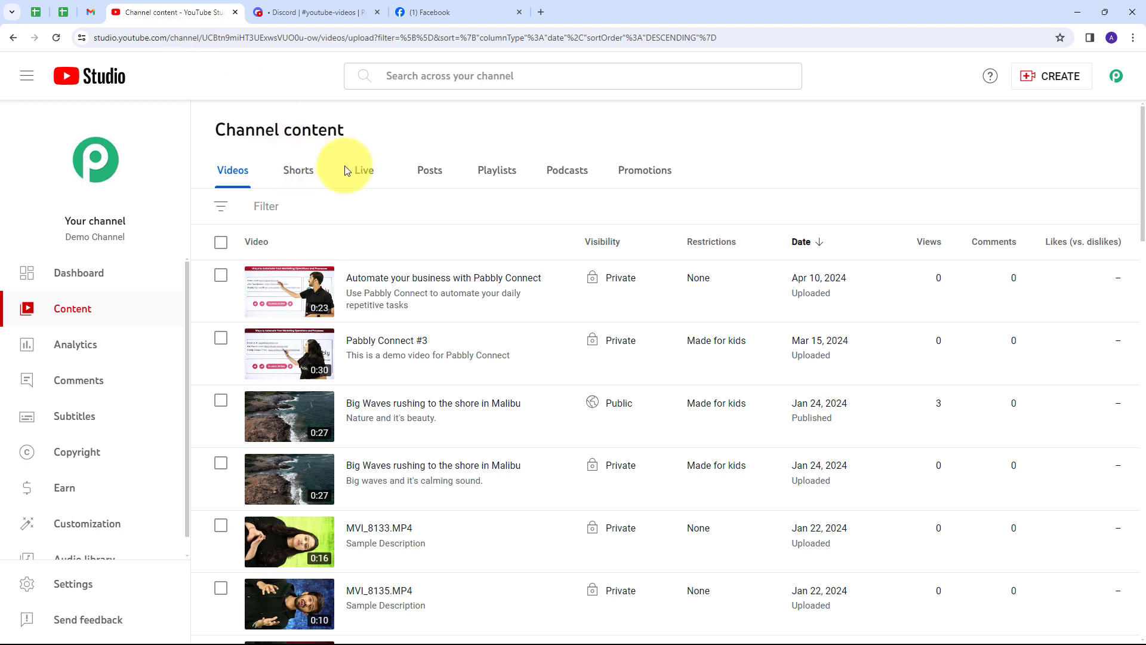
left_click(287, 9)
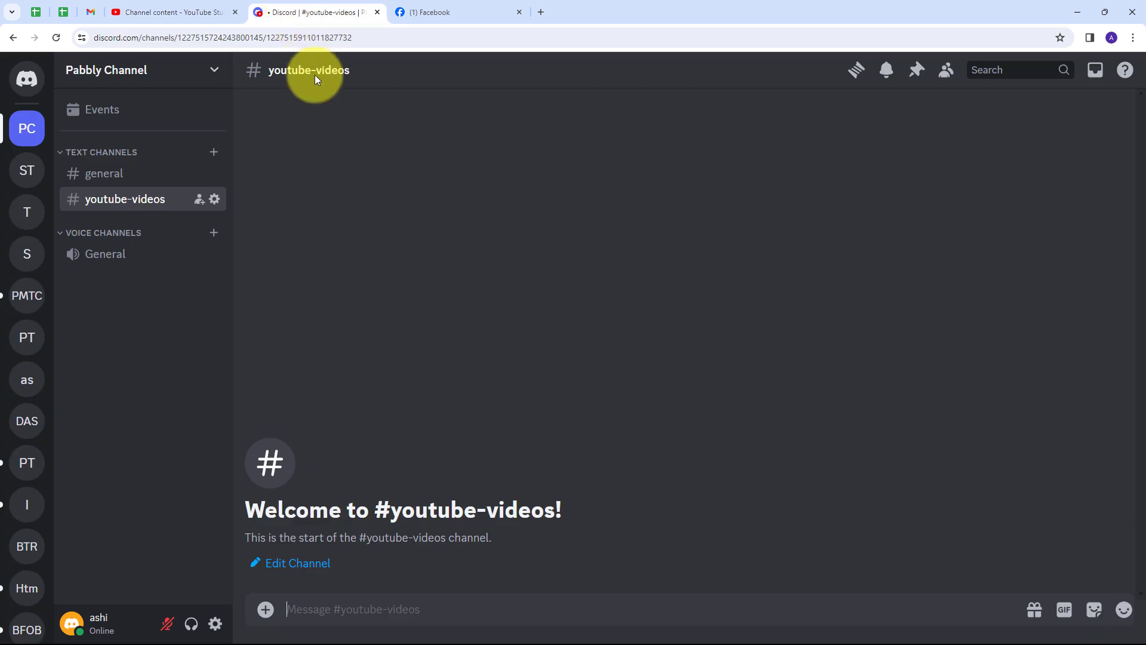
left_click(433, 9)
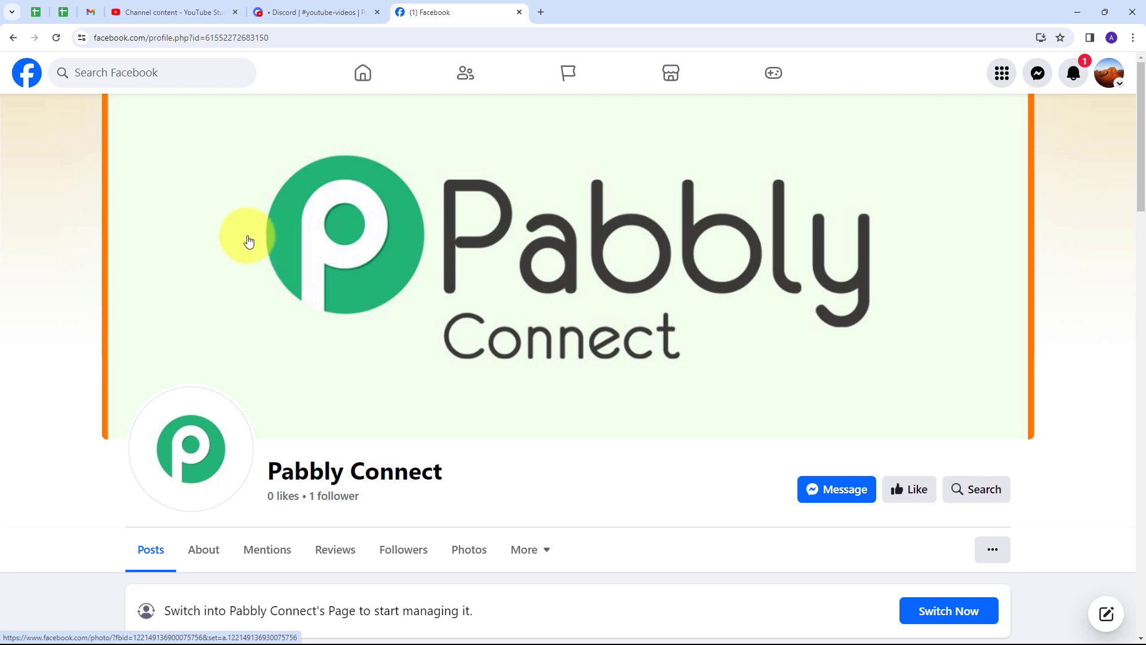
- Open pabbly.com/connect in a new browser tab and go to the account sign-in
left_click(541, 12)
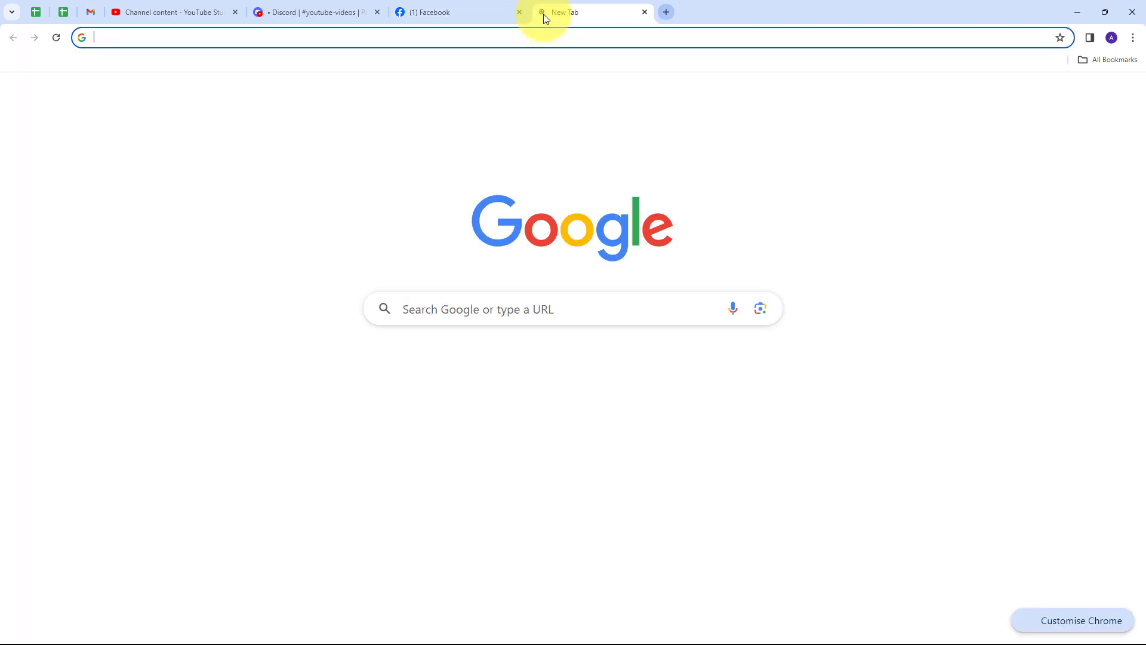
type("pabbly.com/")
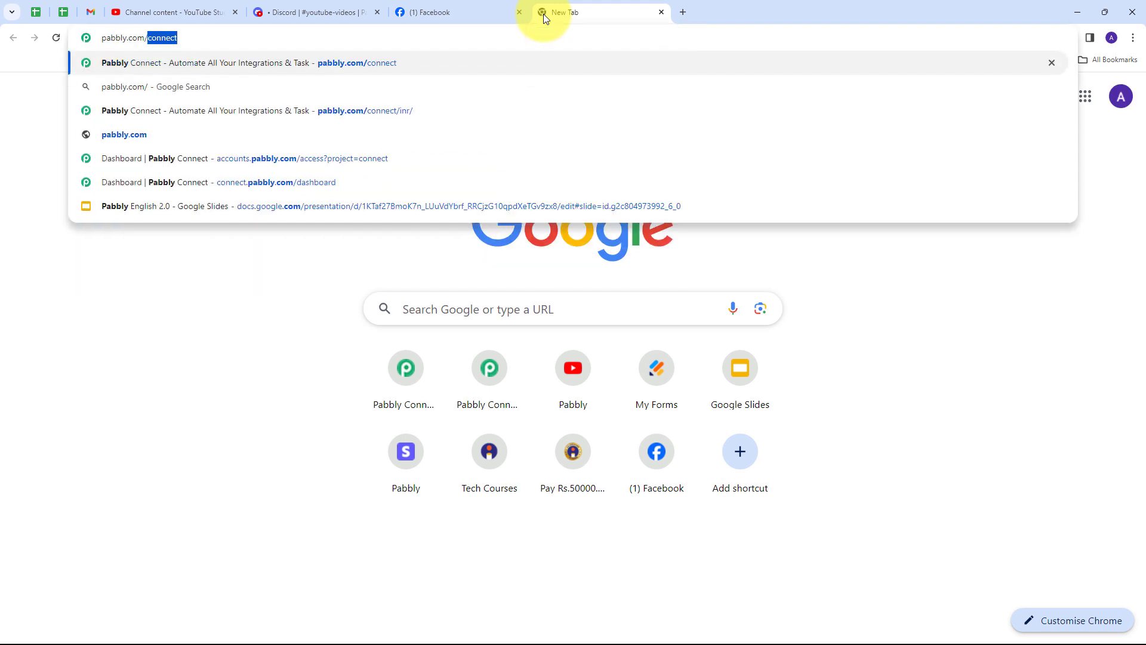
key("Return")
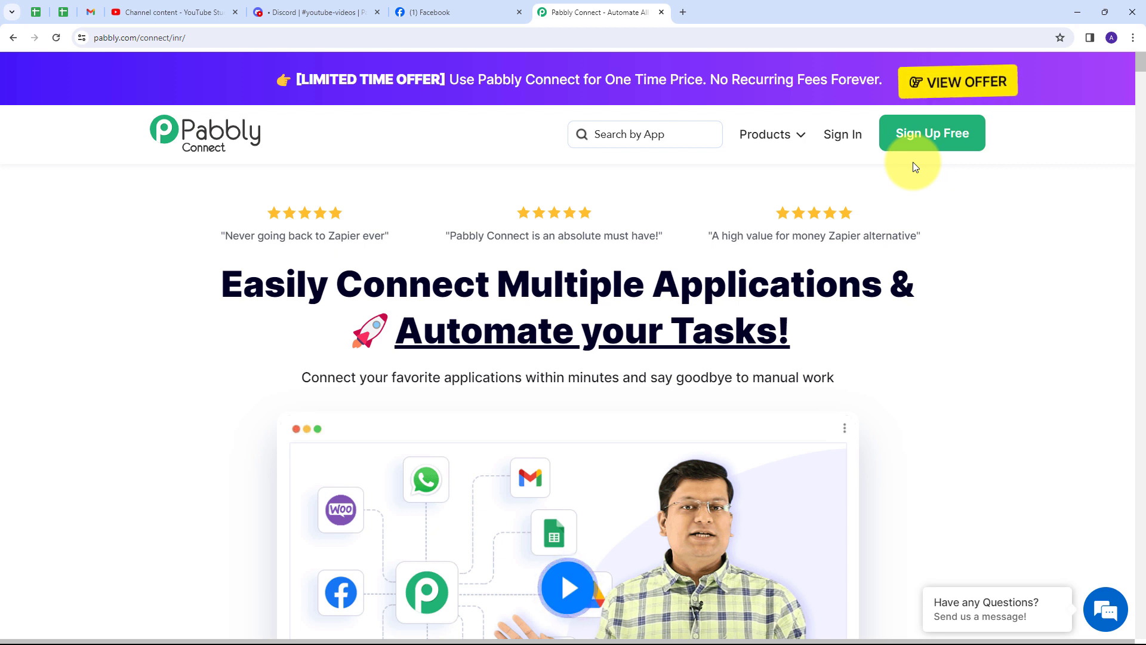
left_click(833, 156)
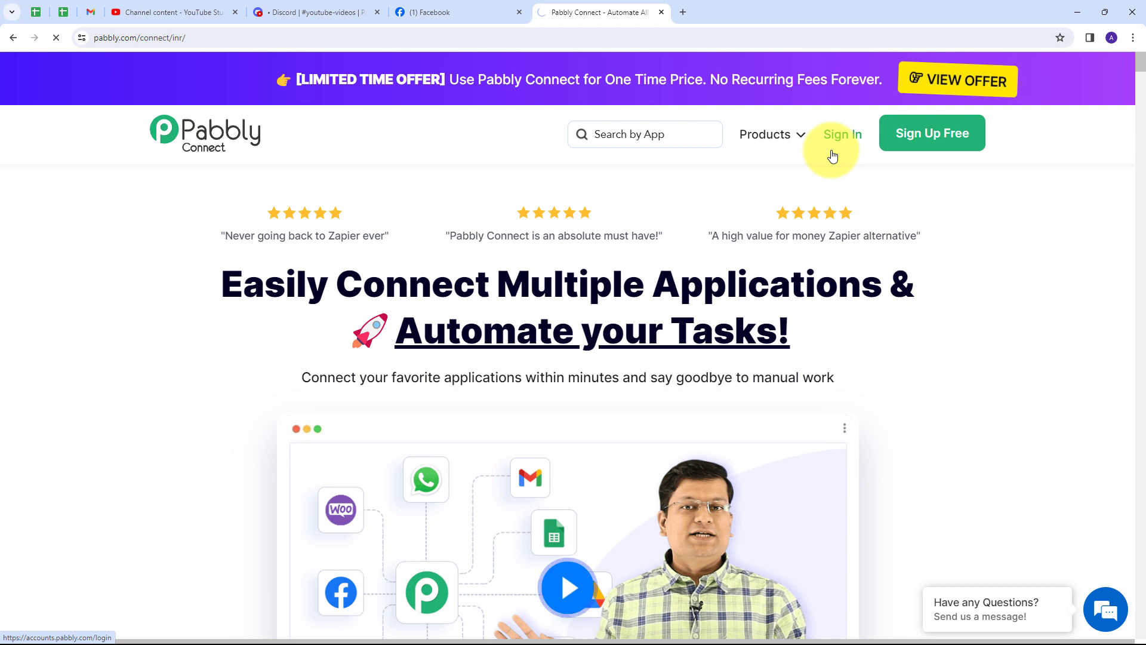
- Access Pabbly Connect from the list of all Pabbly apps
scroll(236, 231, "down", 1)
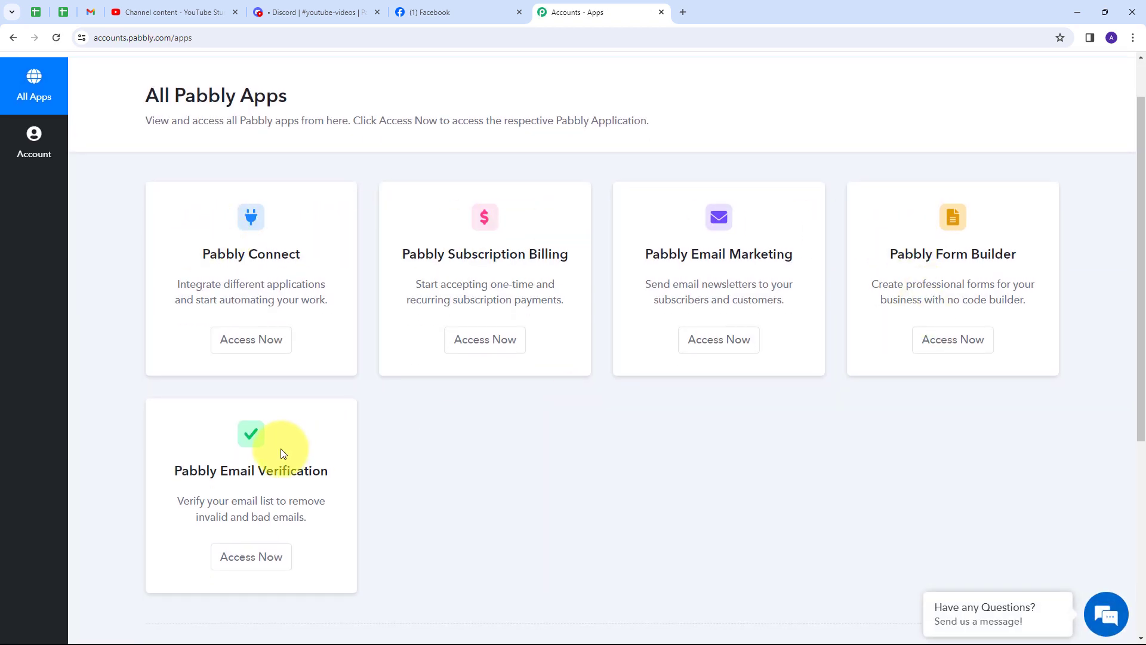
left_click_drag(201, 254, 311, 265)
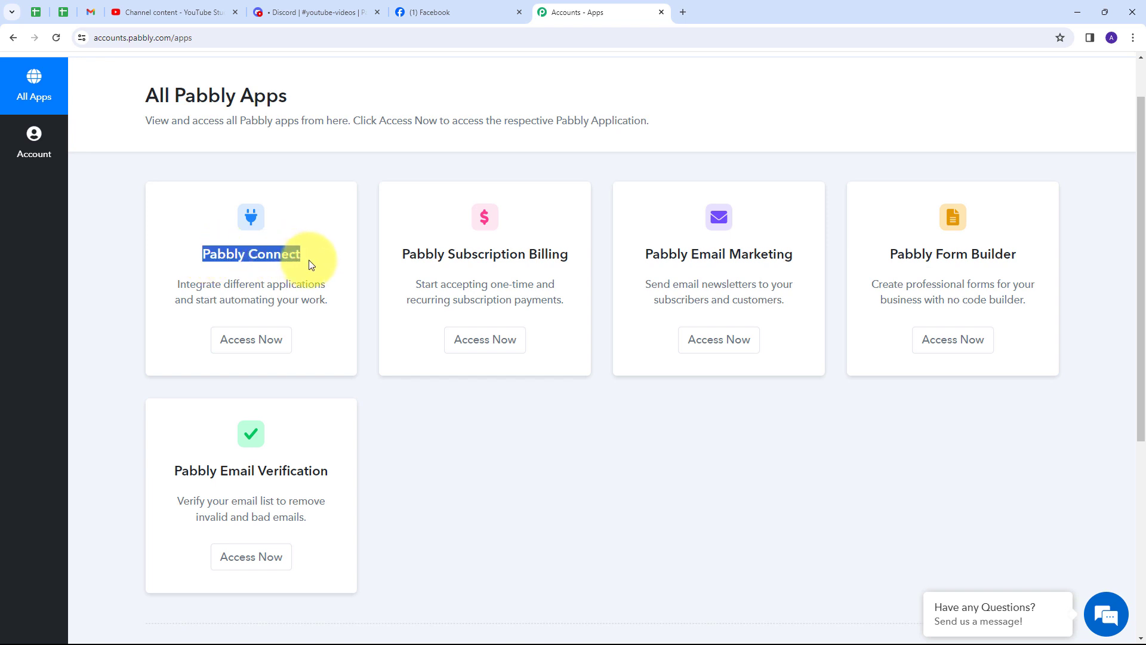
left_click(250, 340)
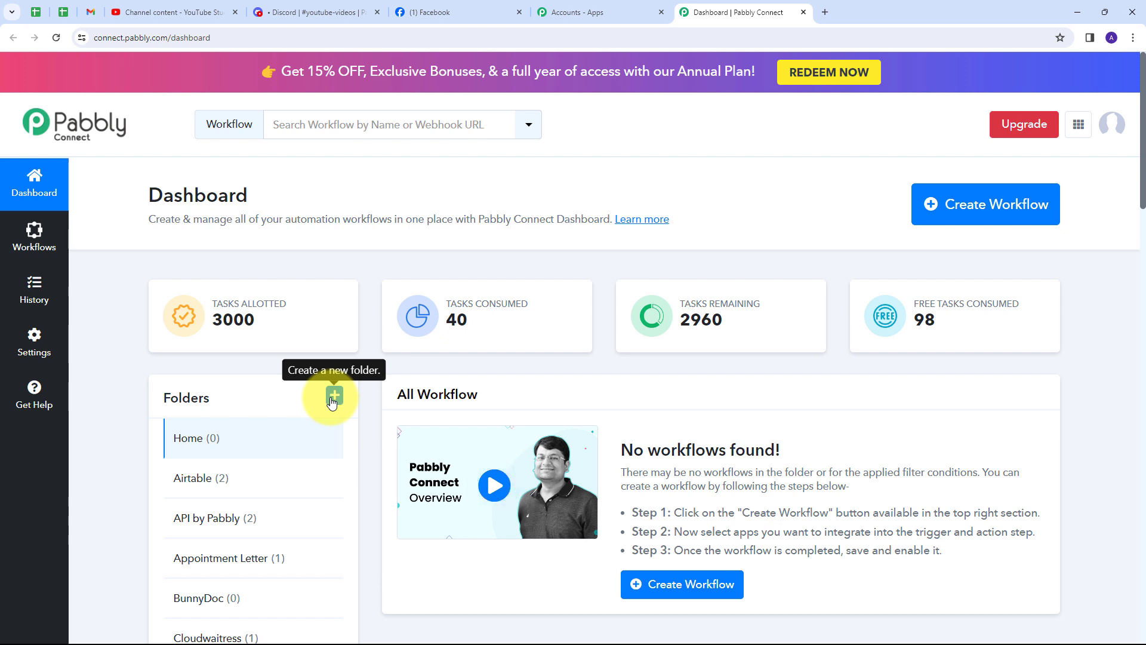
- Create a workflow named "Auto Share YouTube Videos on Discord and Facebook Automatically" in the YouTube Videos folder
left_click(958, 206)
left_click(467, 310)
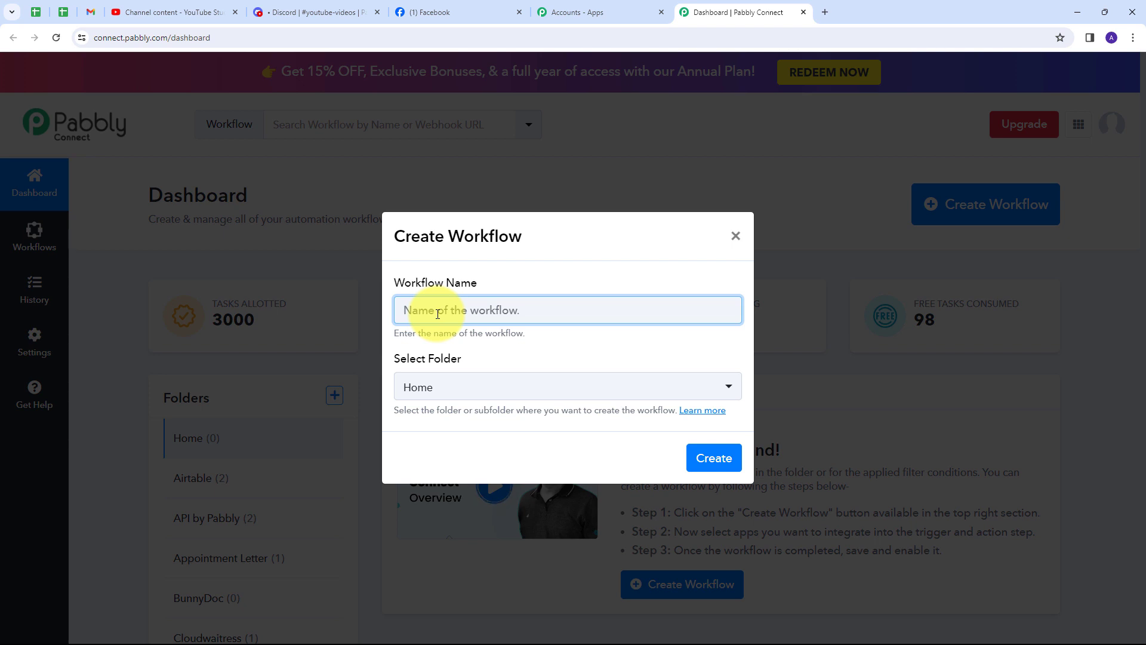
key("ctrl+v")
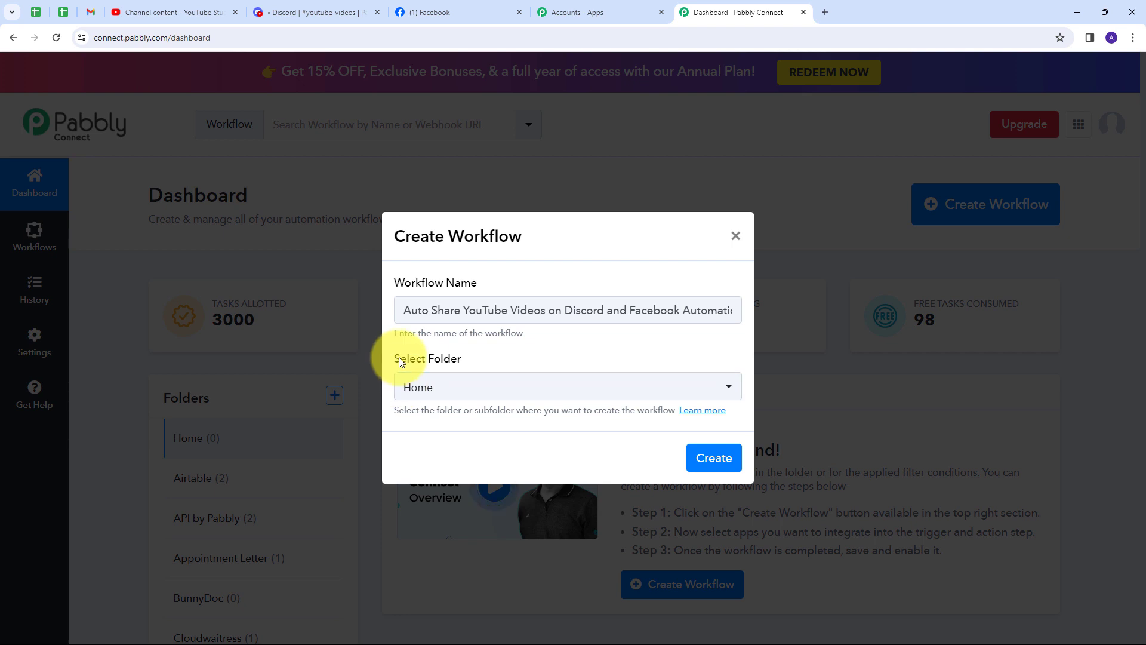
left_click(623, 395)
scroll(535, 284, "down", 12)
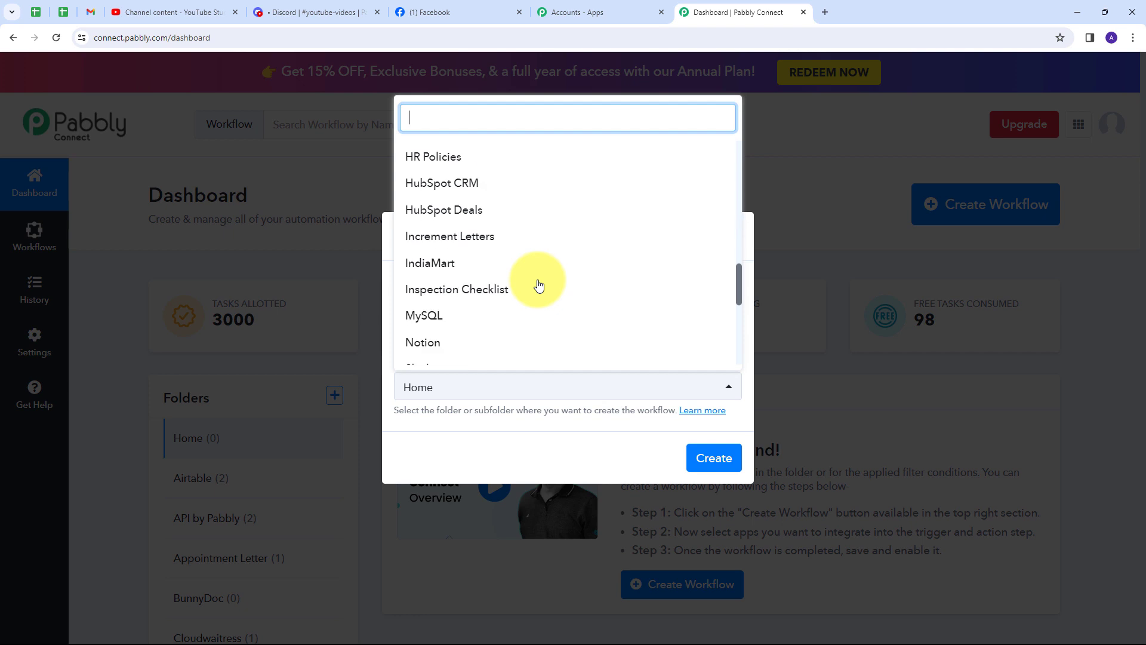
scroll(539, 286, "down", 3)
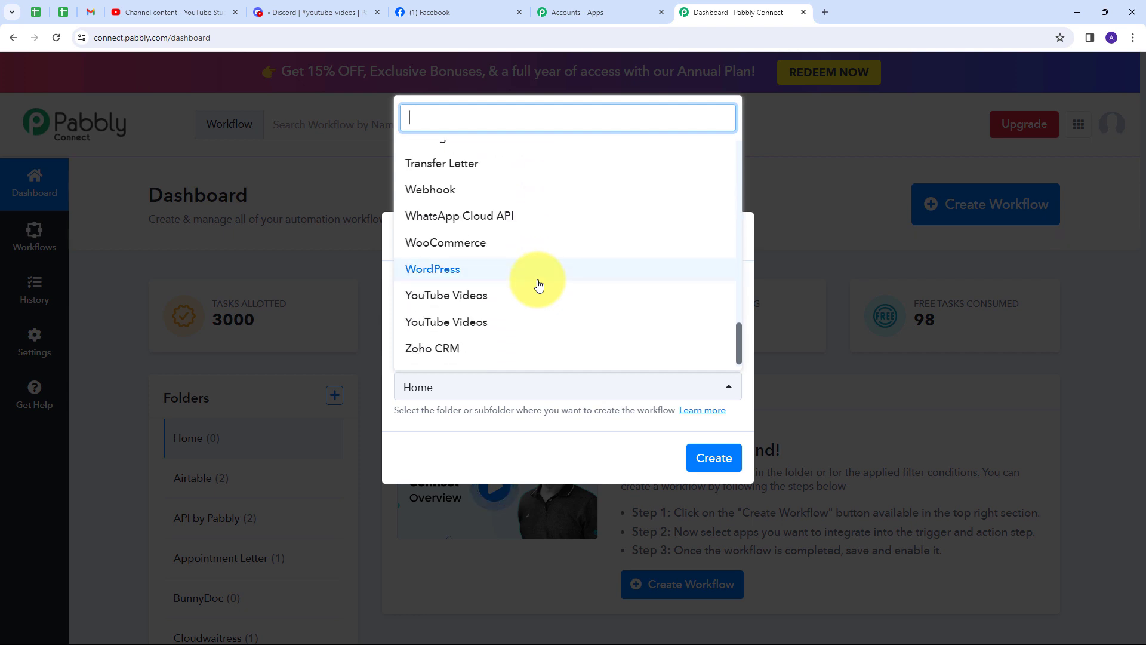
scroll(484, 313, "up", 1)
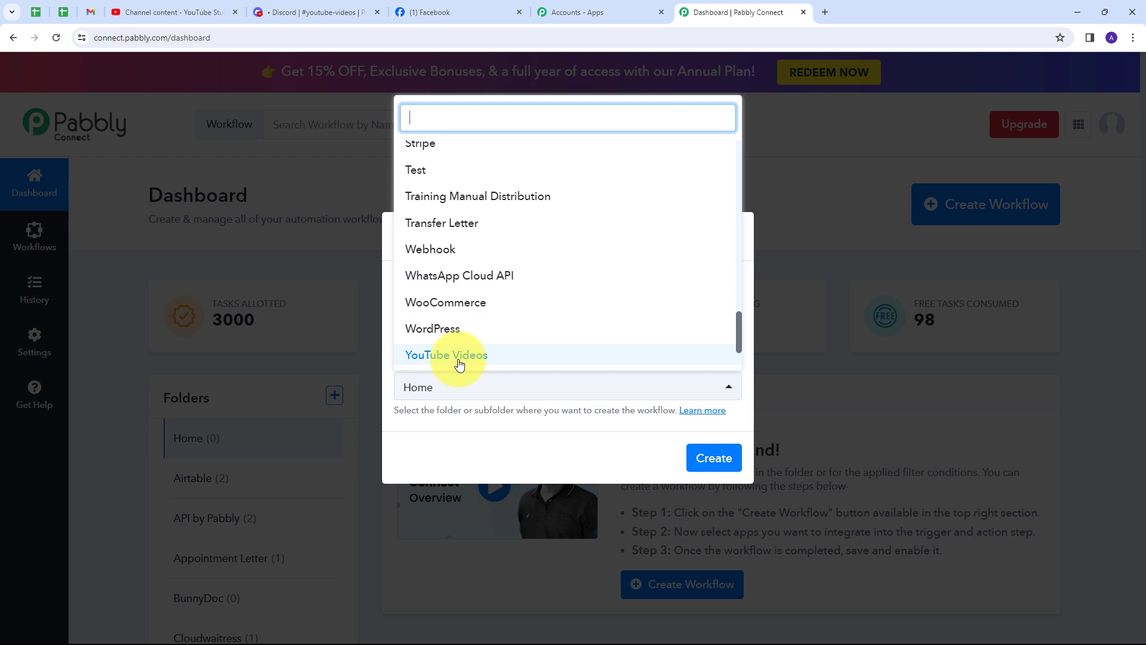
left_click(458, 358)
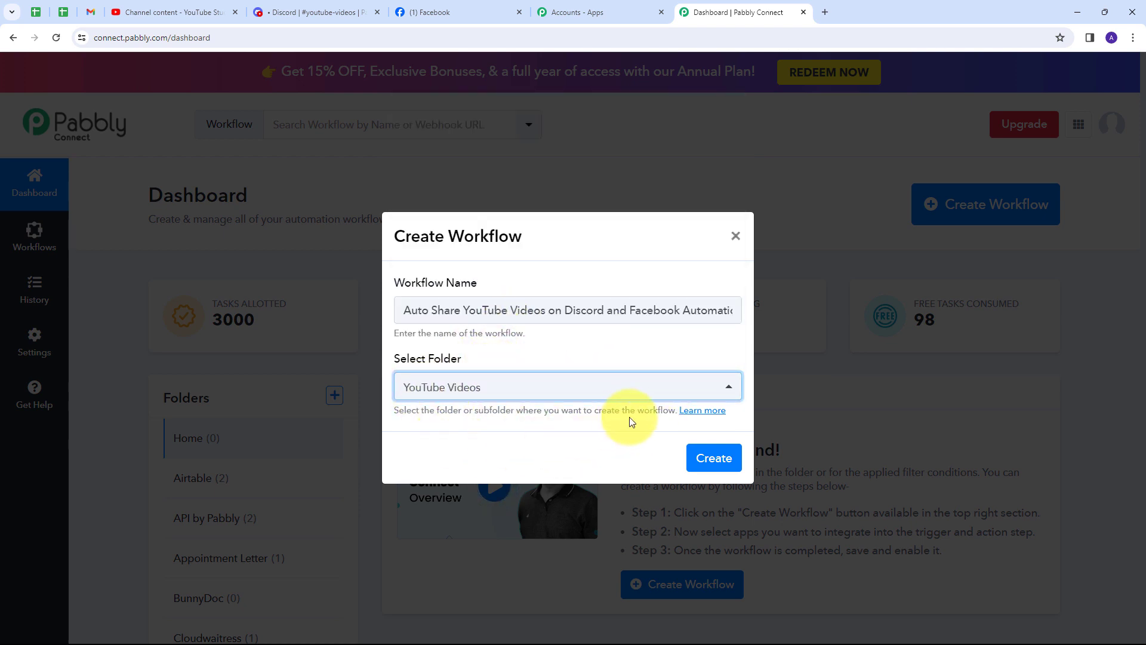
left_click(715, 458)
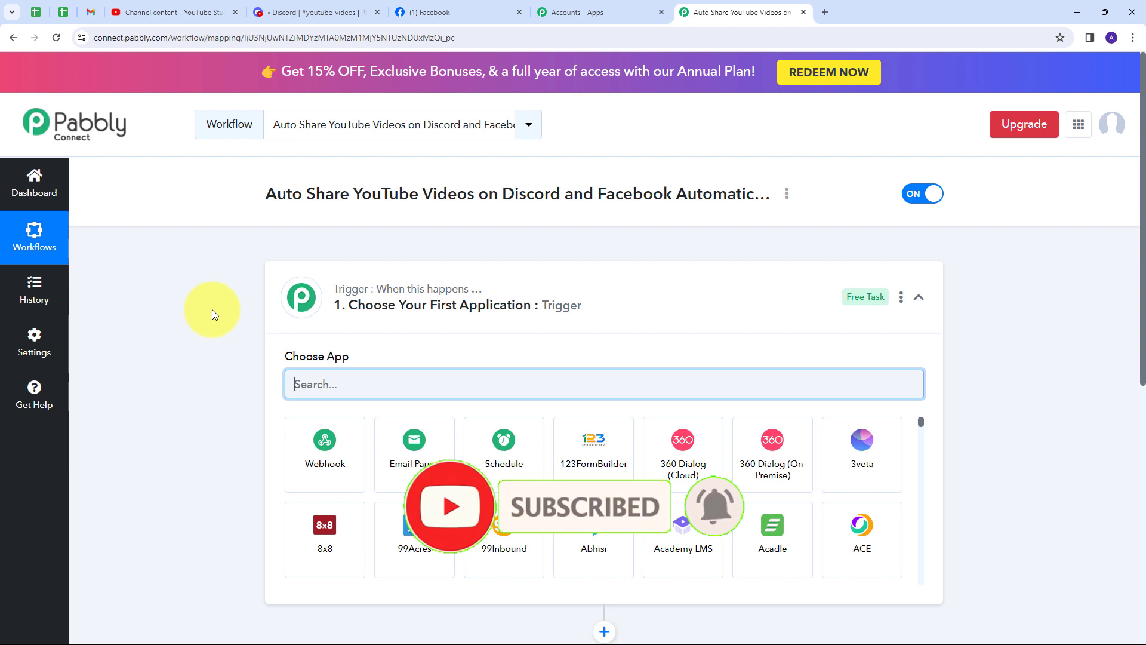
- Set the workflow's trigger app to YouTube with the trigger event New Video in Channel with Video URL
scroll(213, 309, "down", 3)
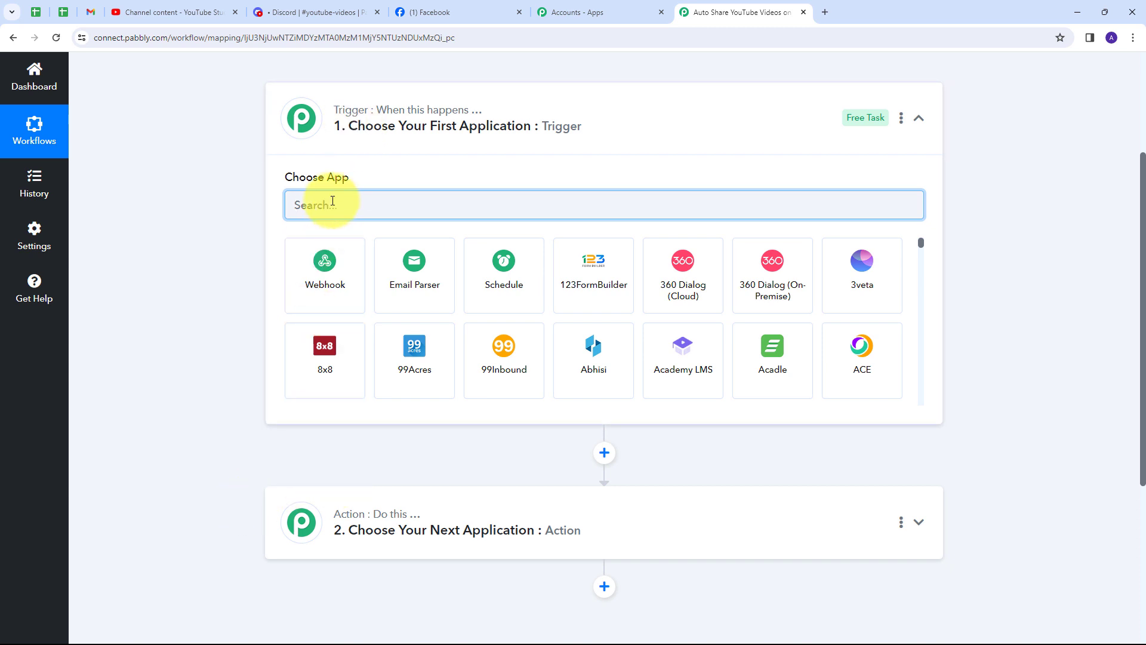
type("YouTube")
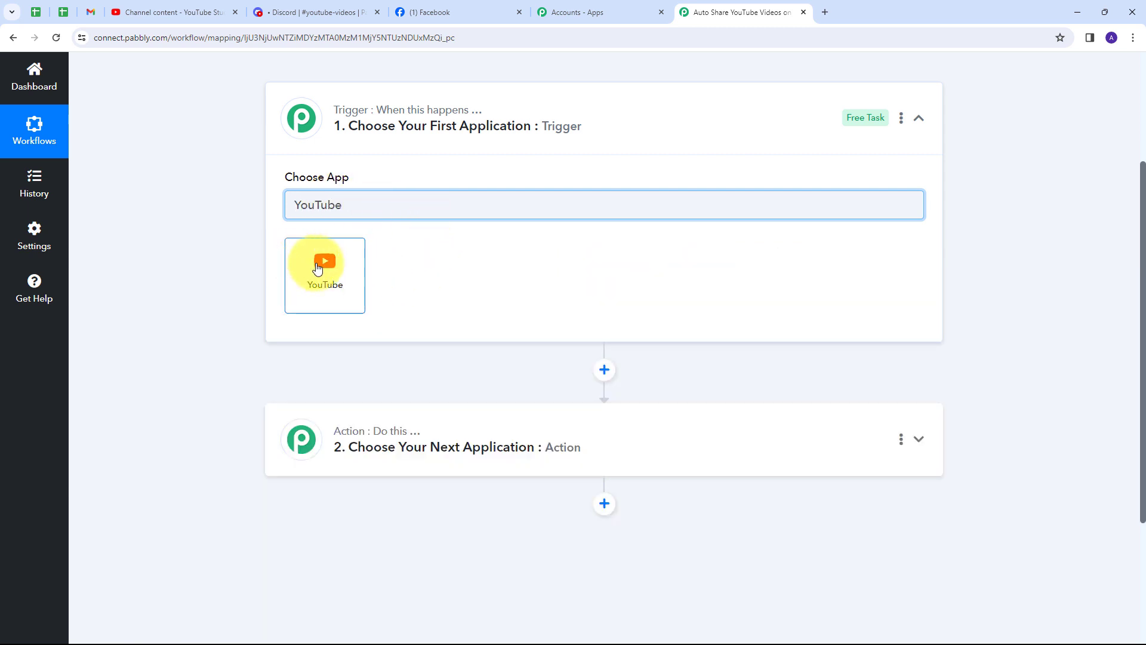
left_click(323, 264)
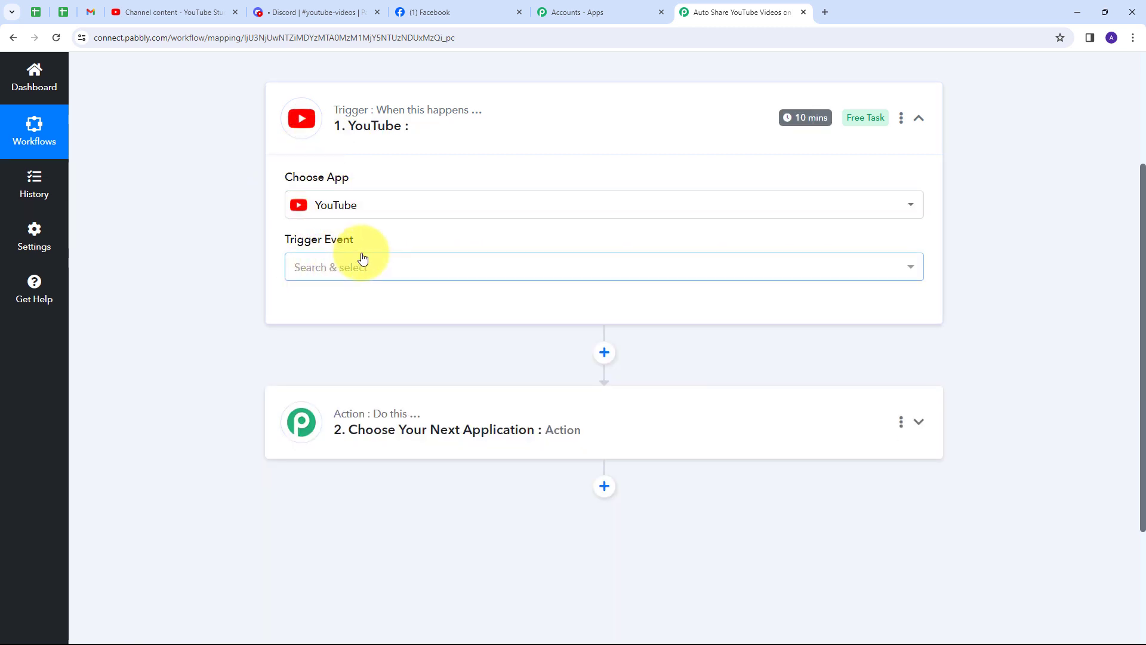
left_click(486, 268)
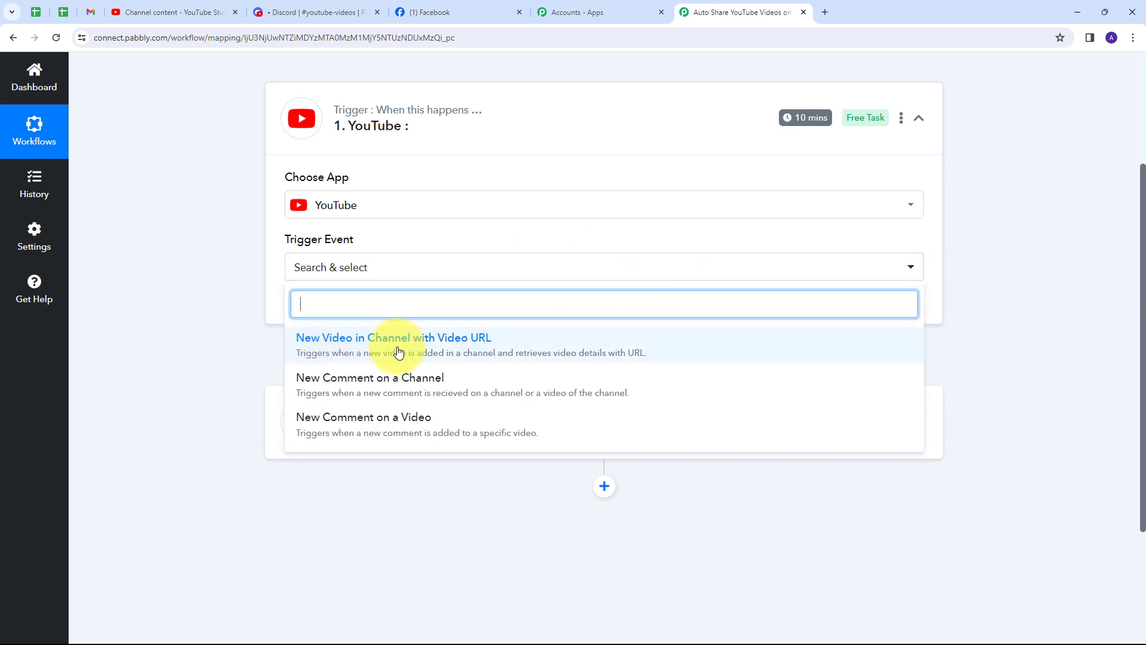
left_click(357, 346)
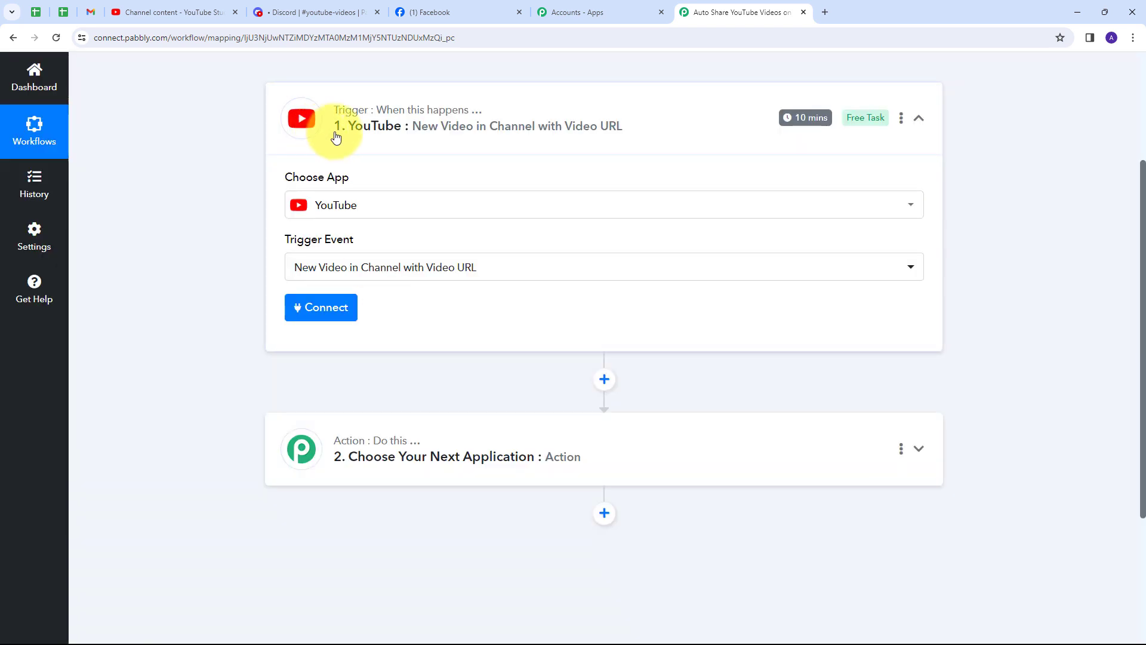
- Add a new YouTube connection to the trigger and authorize Pabbly Connect's access to the Google account
left_click(320, 317)
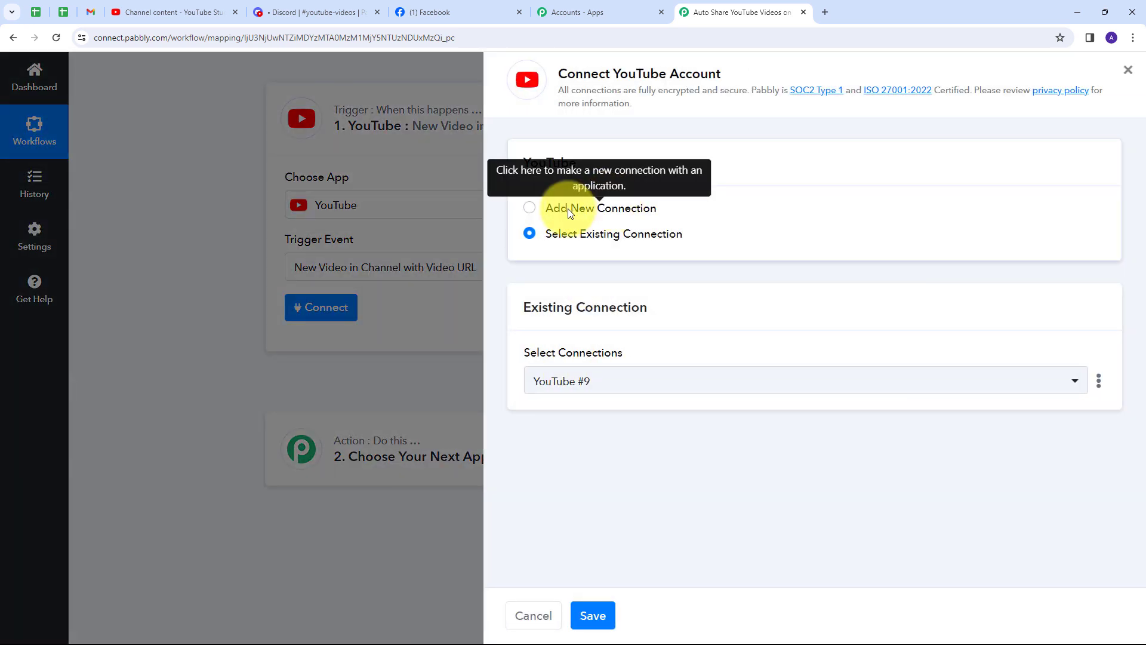
left_click(568, 211)
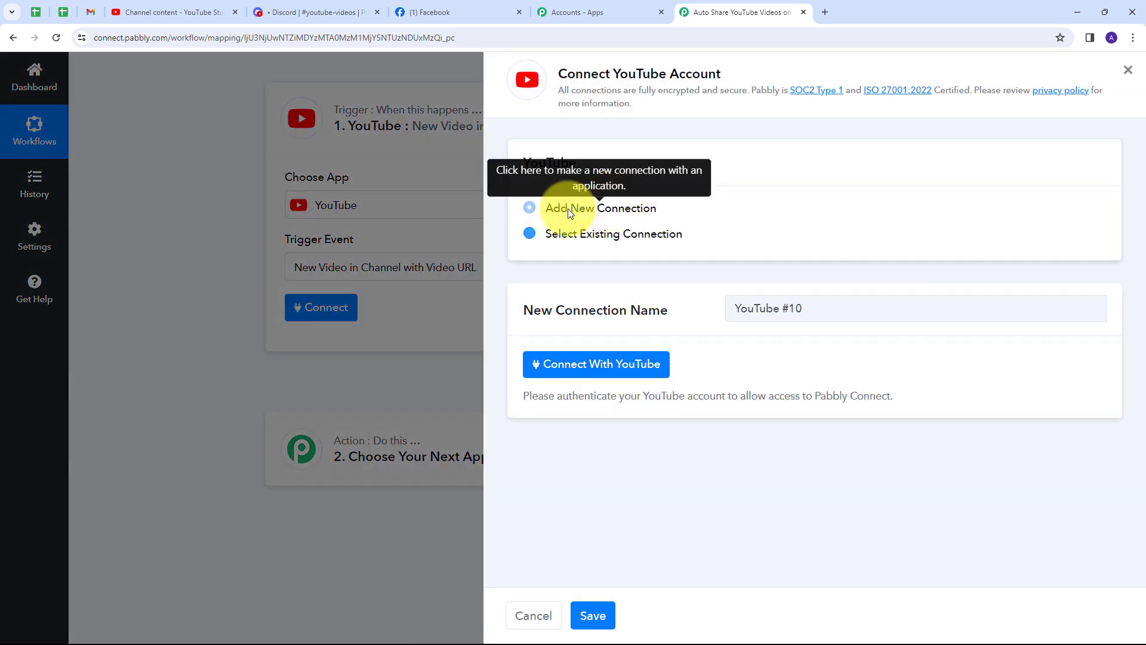
left_click(597, 364)
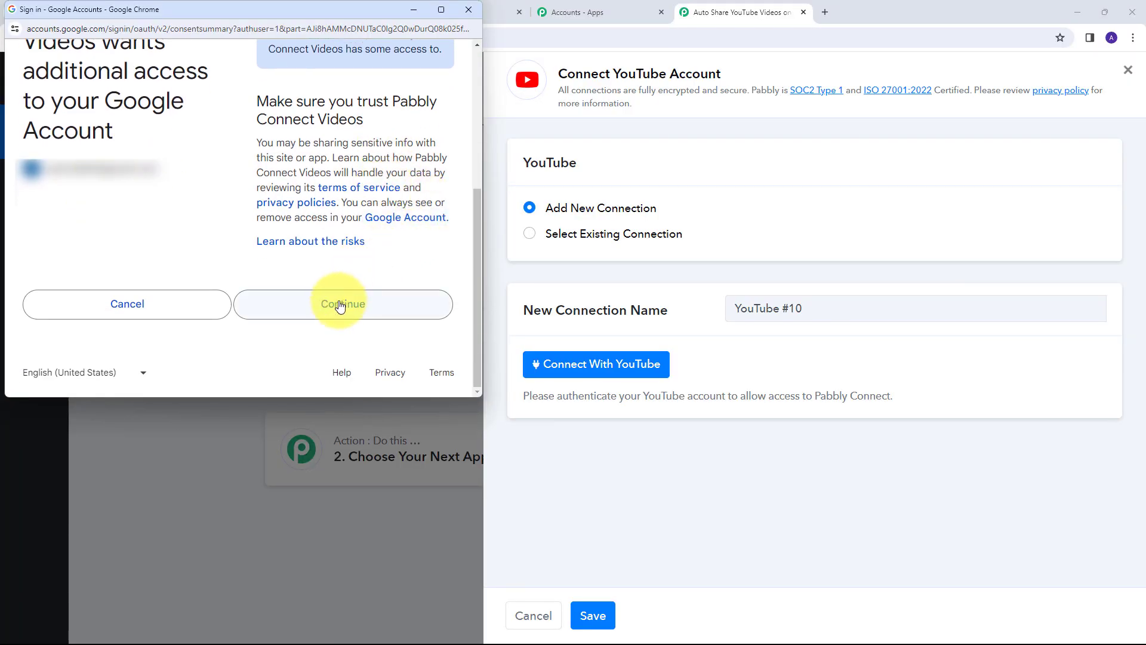
left_click(321, 310)
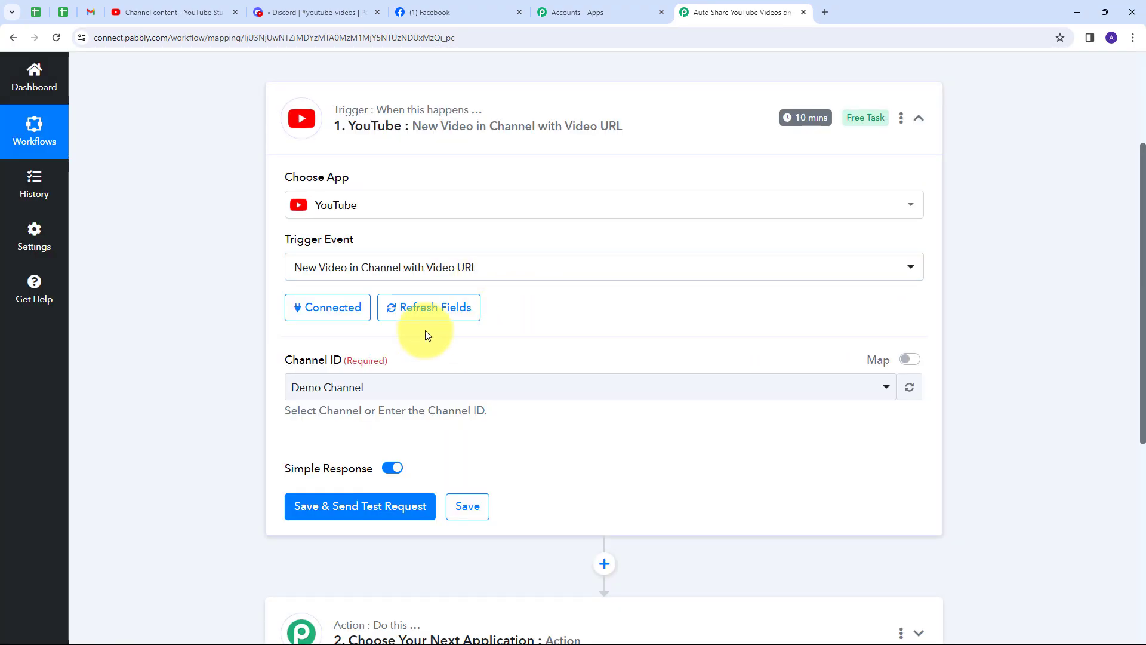
- Switch to YouTube Studio and check the channel's name for the trigger's Channel ID
scroll(358, 322, "down", 1)
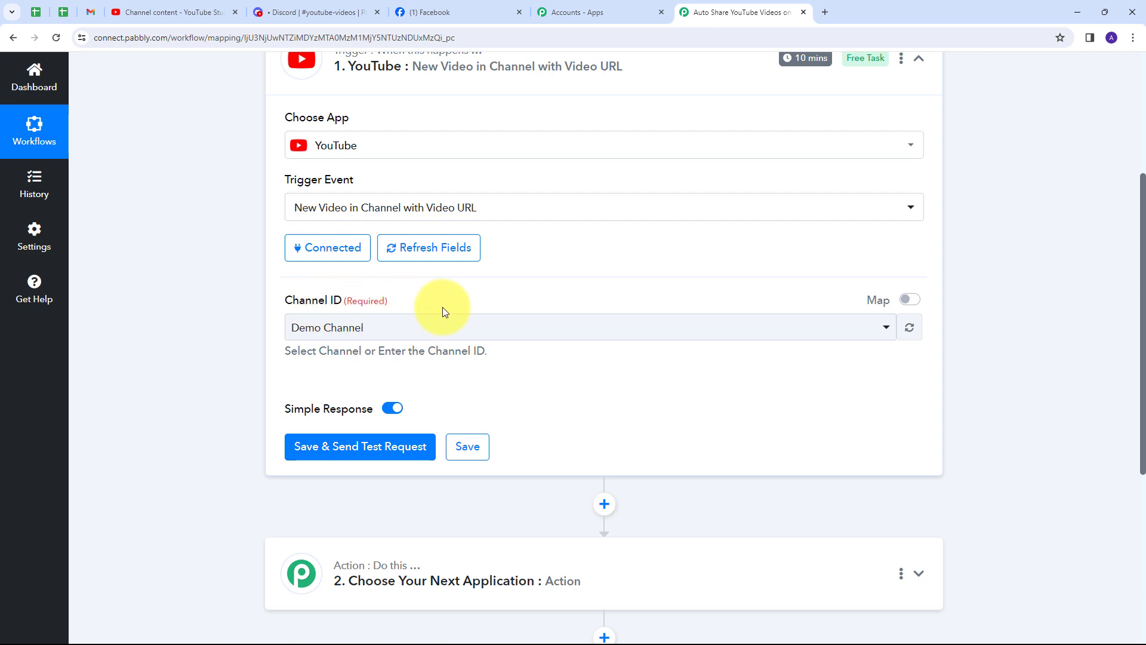
left_click(174, 12)
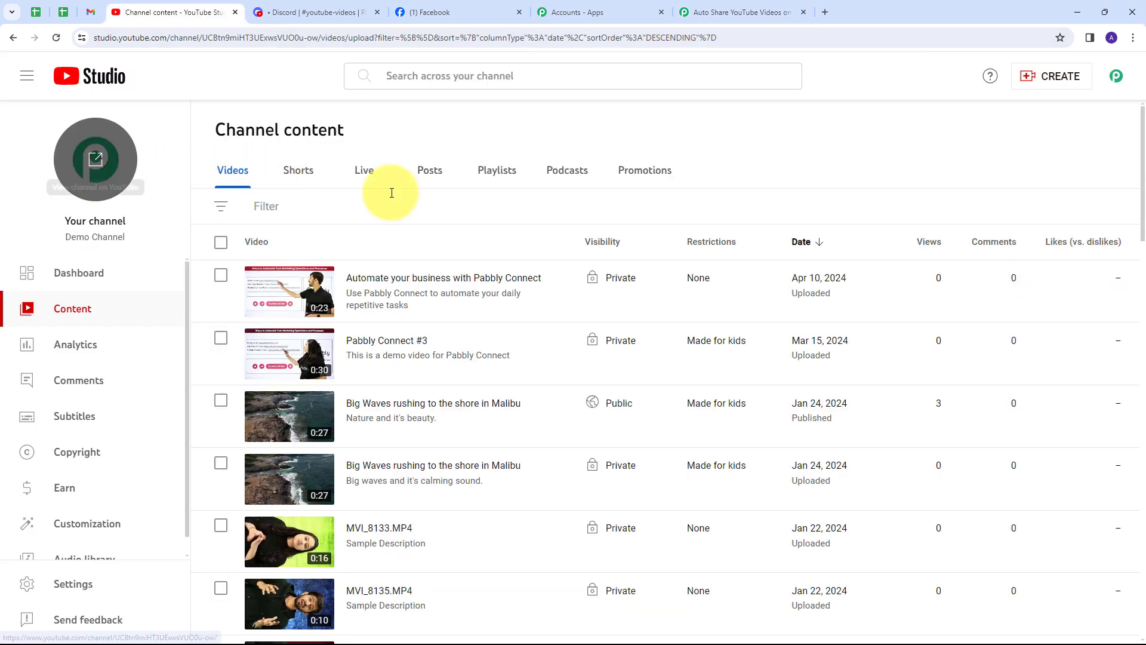
left_click_drag(62, 238, 128, 237)
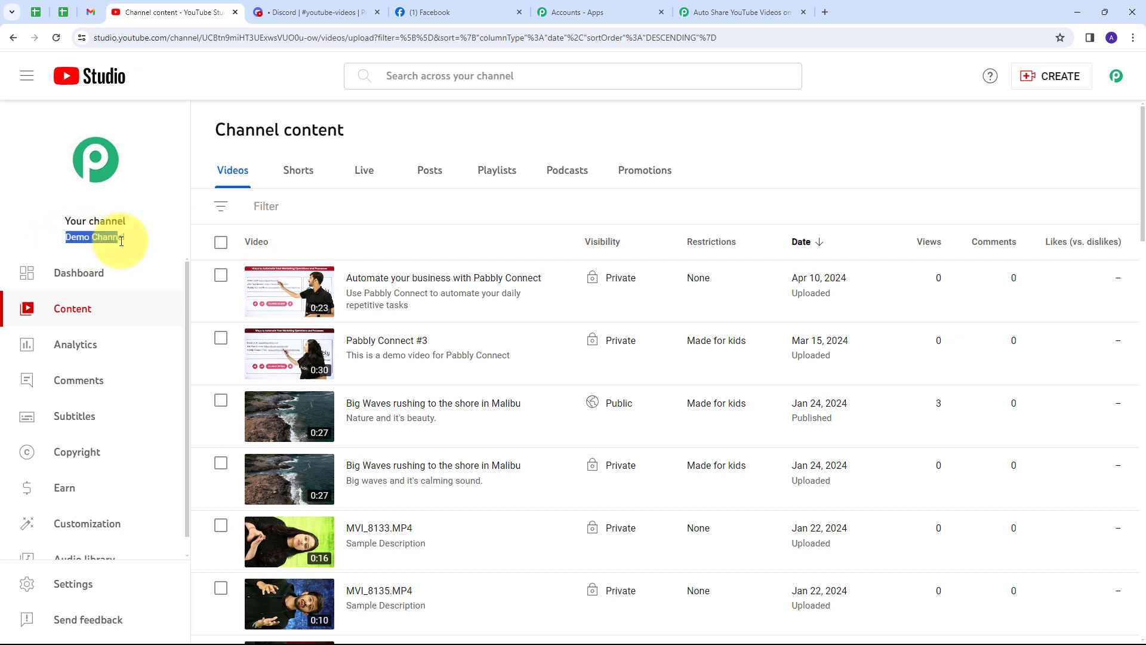
left_click(146, 236)
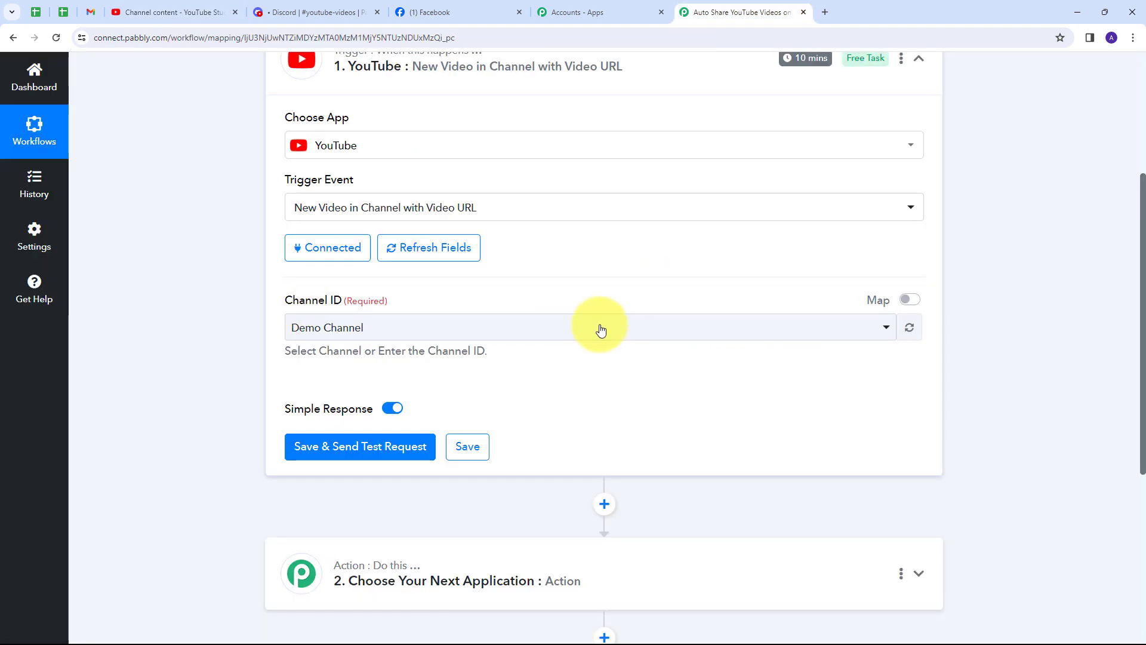
- Select Demo Channel as the YouTube trigger's Channel ID, then save the trigger and send a test request
left_click(394, 345)
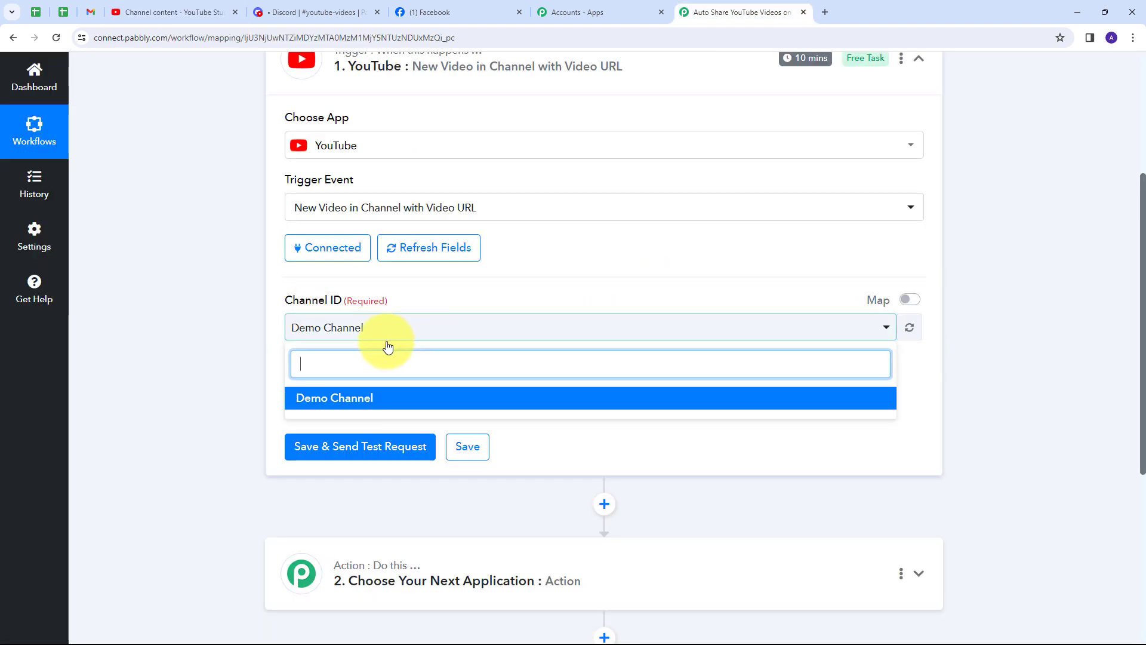
left_click(354, 404)
scroll(486, 277, "up", 1)
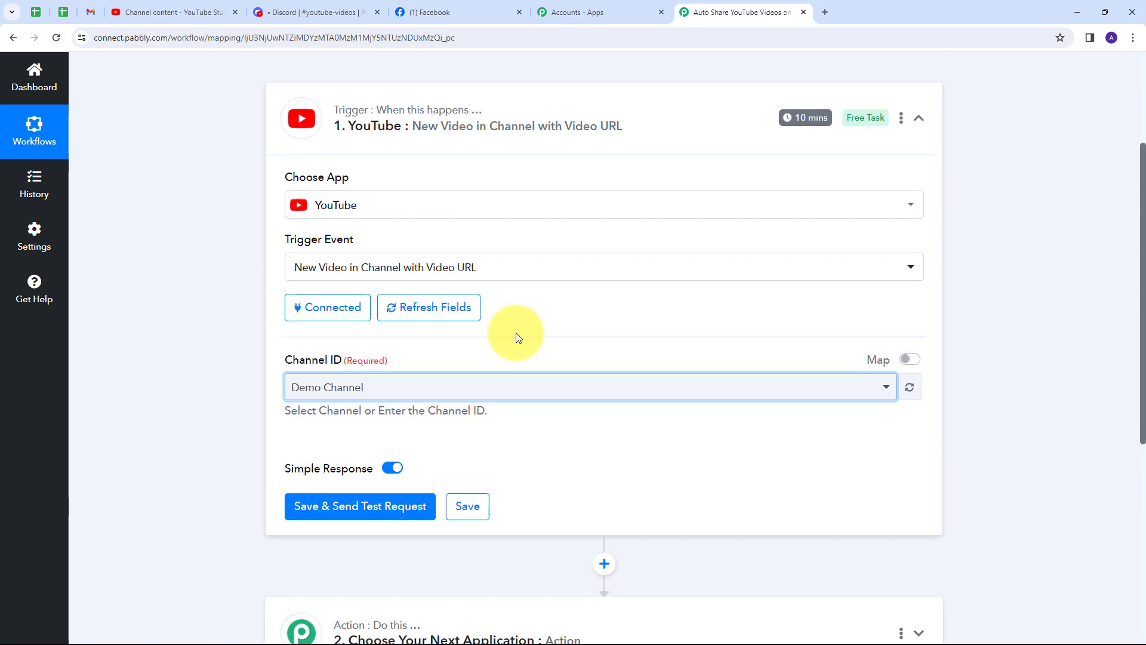
scroll(175, 359, "down", 1)
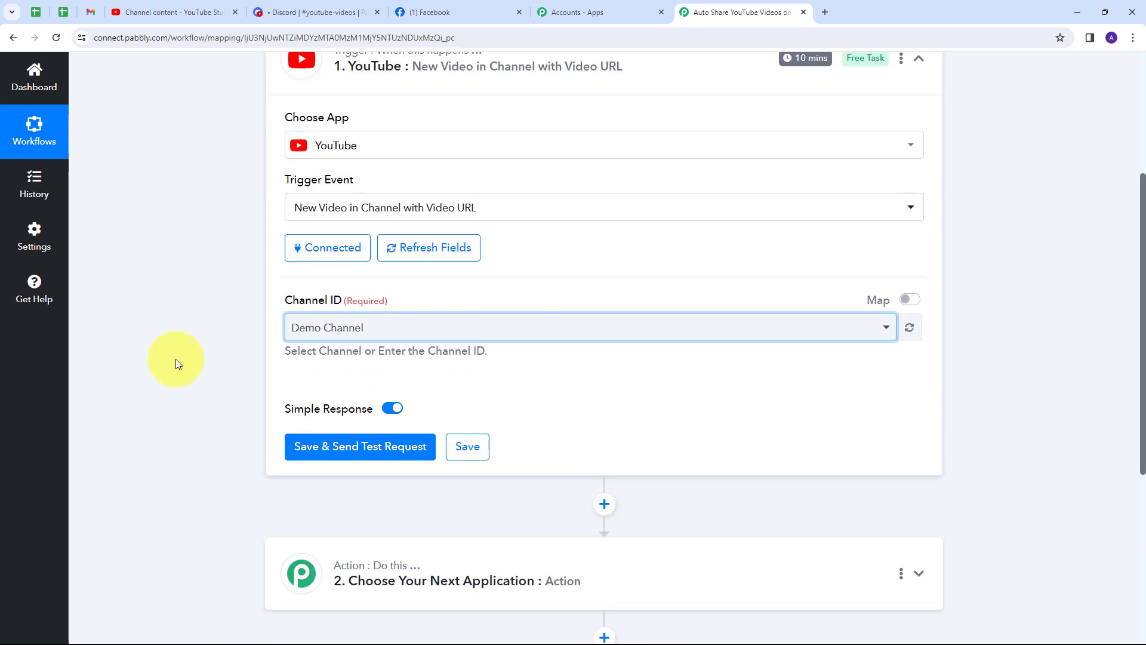
left_click(359, 452)
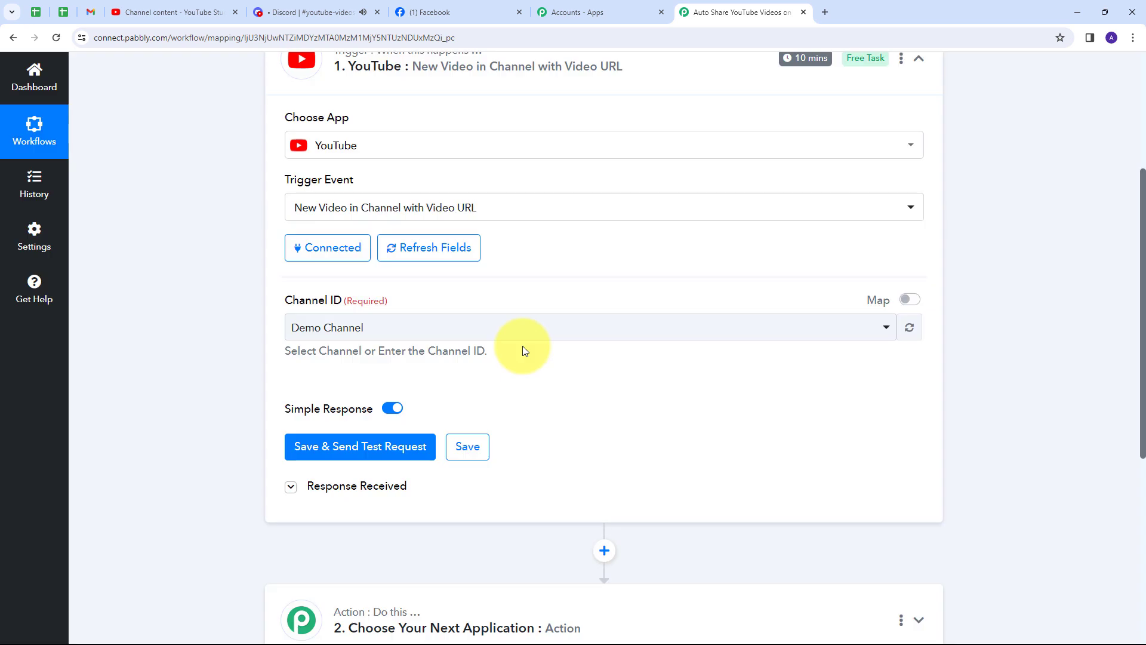
- Examine the response fields received by the YouTube trigger after the test request
scroll(556, 334, "down", 3)
scroll(588, 324, "up", 3)
scroll(671, 313, "down", 3)
scroll(671, 318, "down", 2)
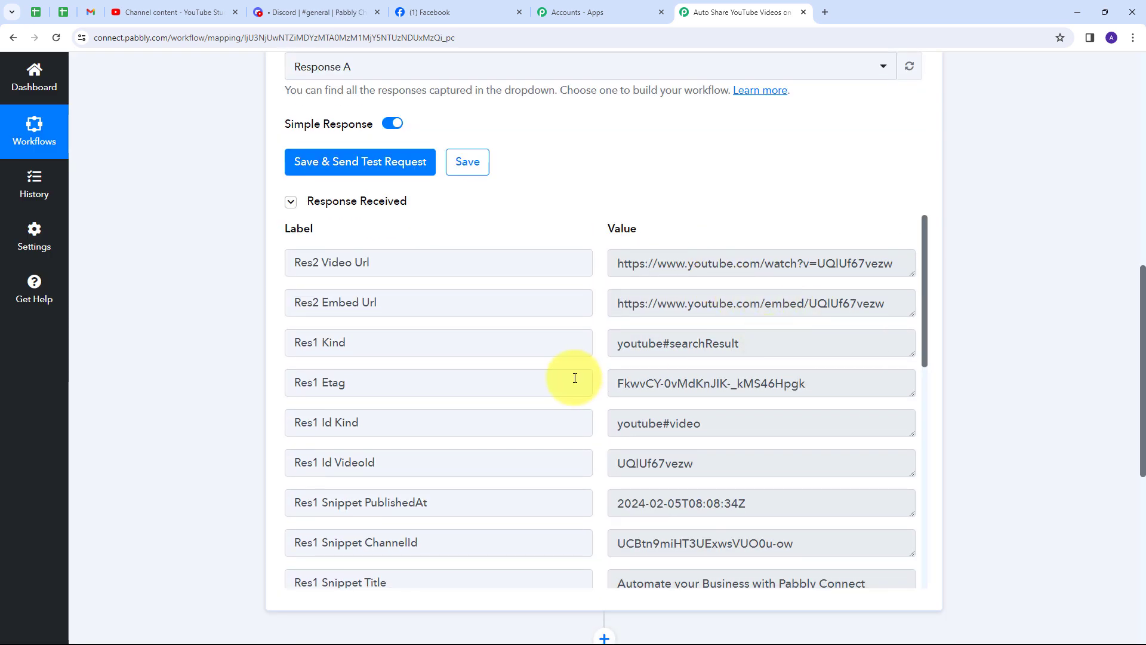
scroll(579, 376, "down", 4)
scroll(708, 376, "up", 4)
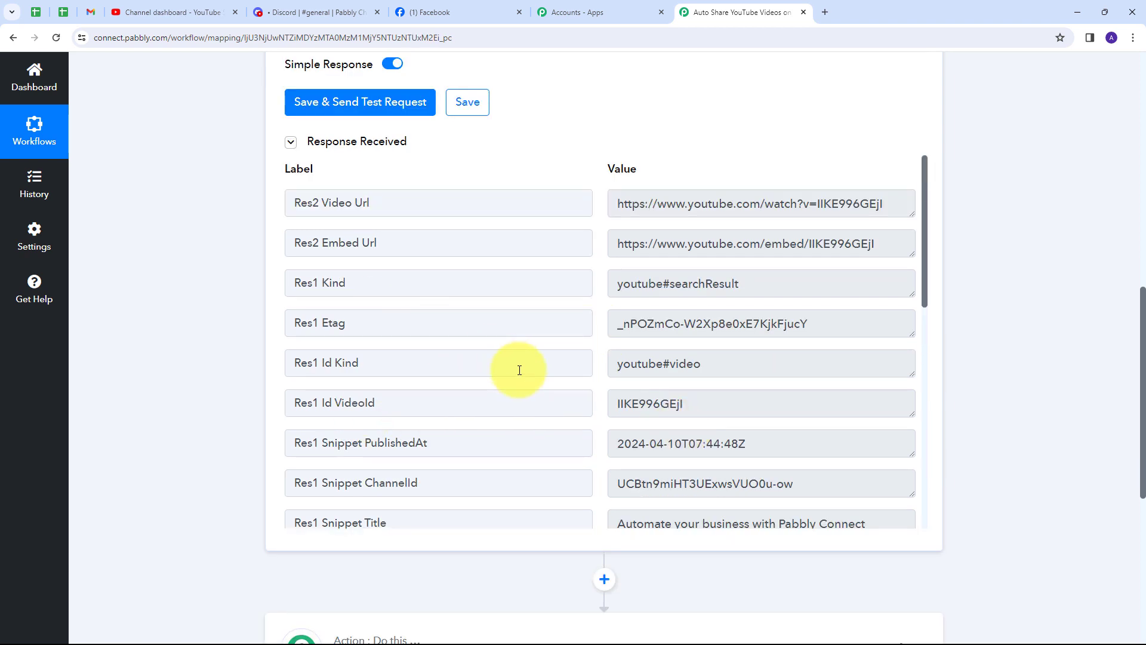
- Check the video URL, snippet title and snippet description in the trigger's received response
left_click_drag(615, 207, 624, 234)
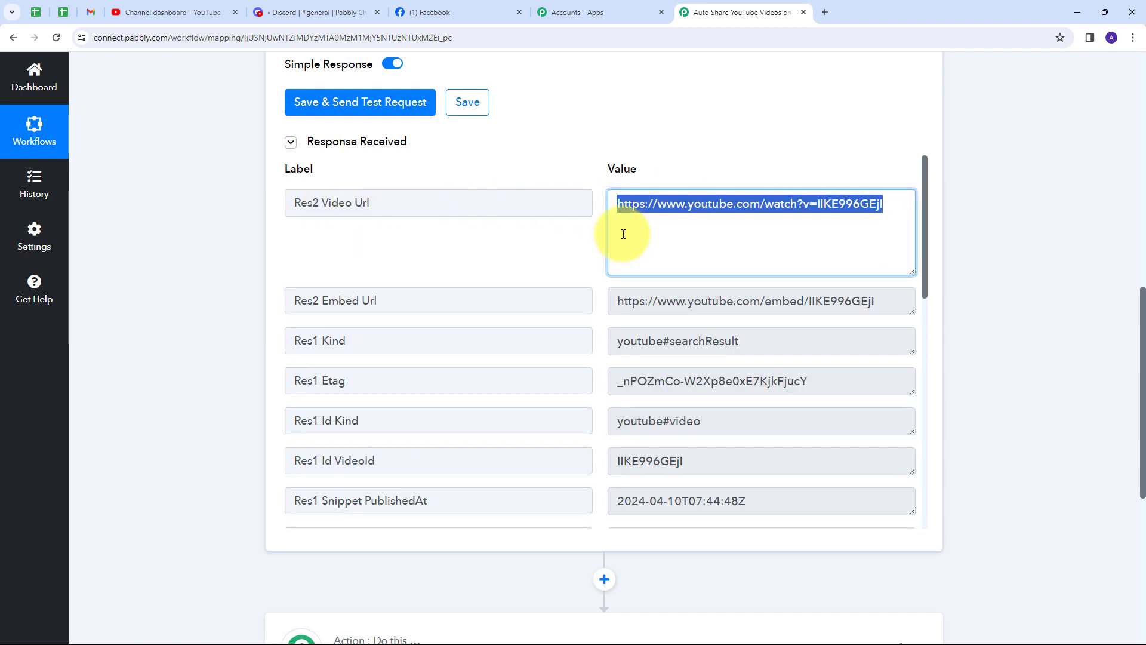
scroll(624, 234, "down", 3)
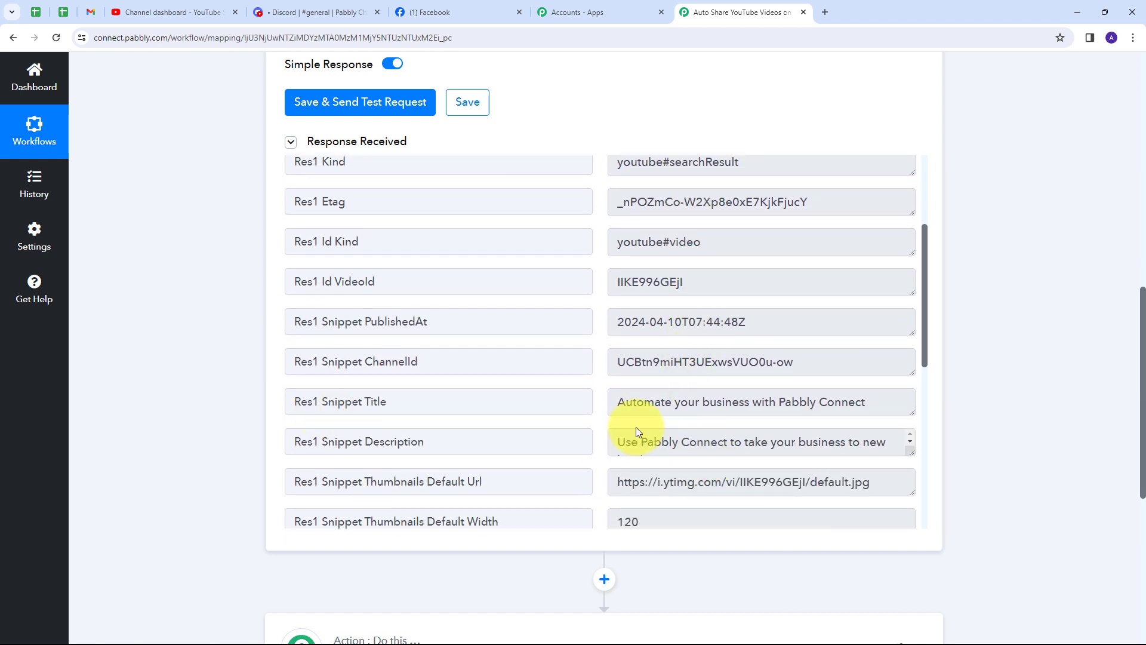
left_click_drag(618, 402, 872, 402)
left_click_drag(792, 455, 678, 463)
left_click(622, 443)
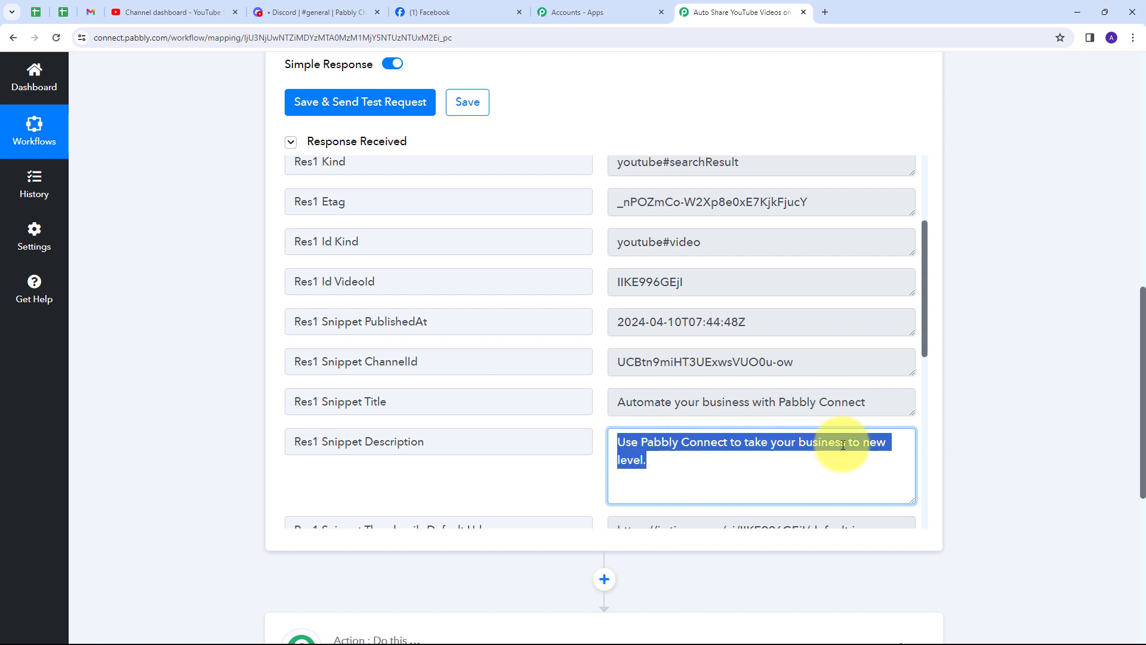
left_click_drag(912, 499, 913, 454)
left_click(603, 378)
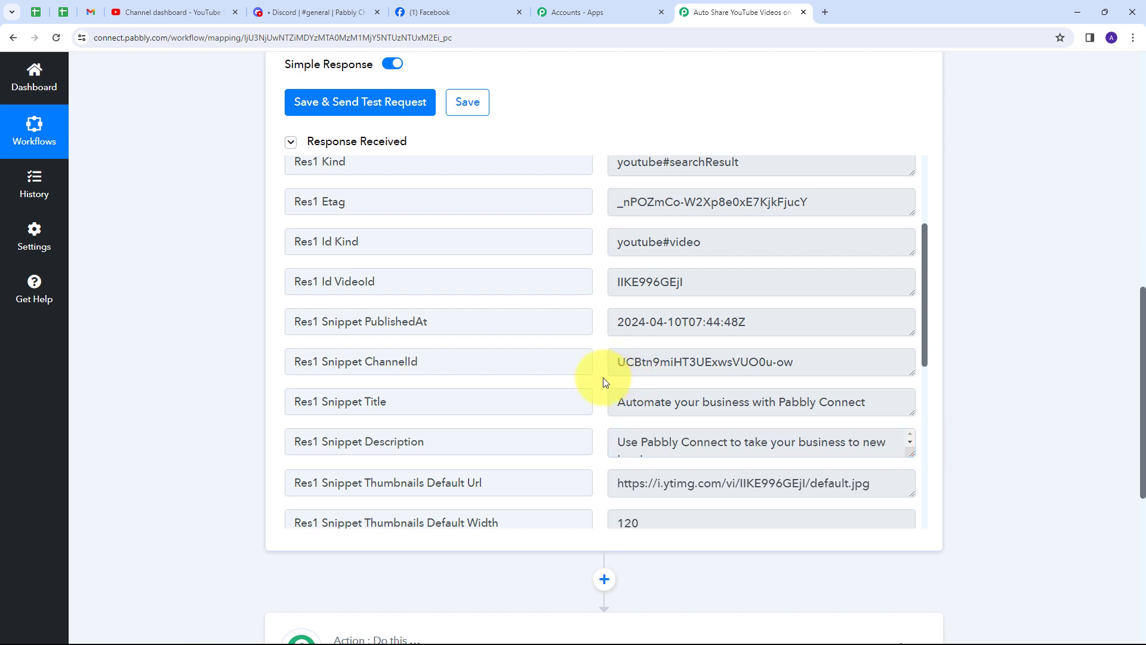
scroll(592, 371, "down", 4)
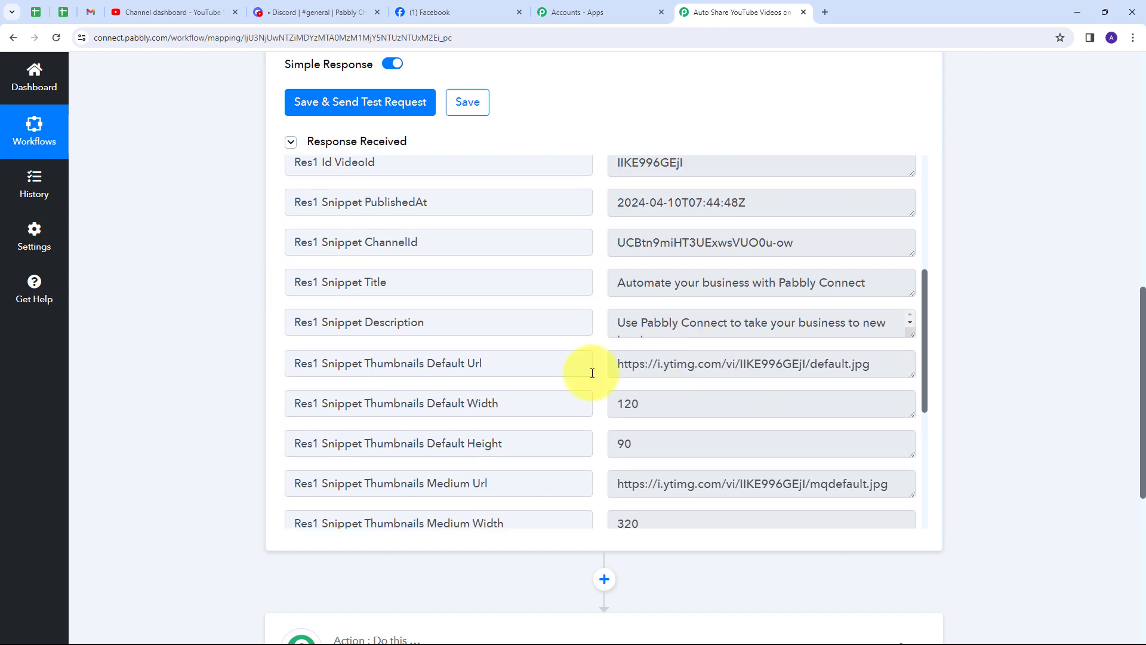
- Review the YouTube trigger's setup from the top and recheck the video URL and description in its response
scroll(593, 373, "up", 5)
scroll(564, 270, "up", 10)
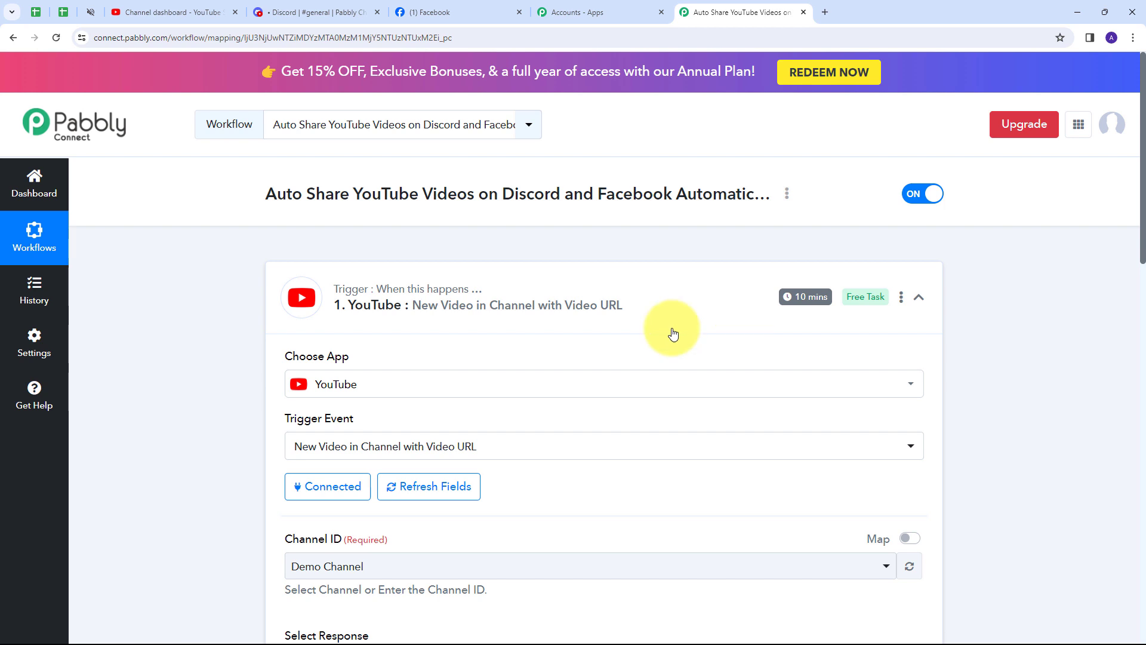
scroll(660, 320, "down", 10)
scroll(676, 281, "down", 1)
scroll(345, 302, "up", 1)
left_click_drag(762, 289, 665, 309)
scroll(716, 388, "down", 3)
scroll(712, 502, "down", 1)
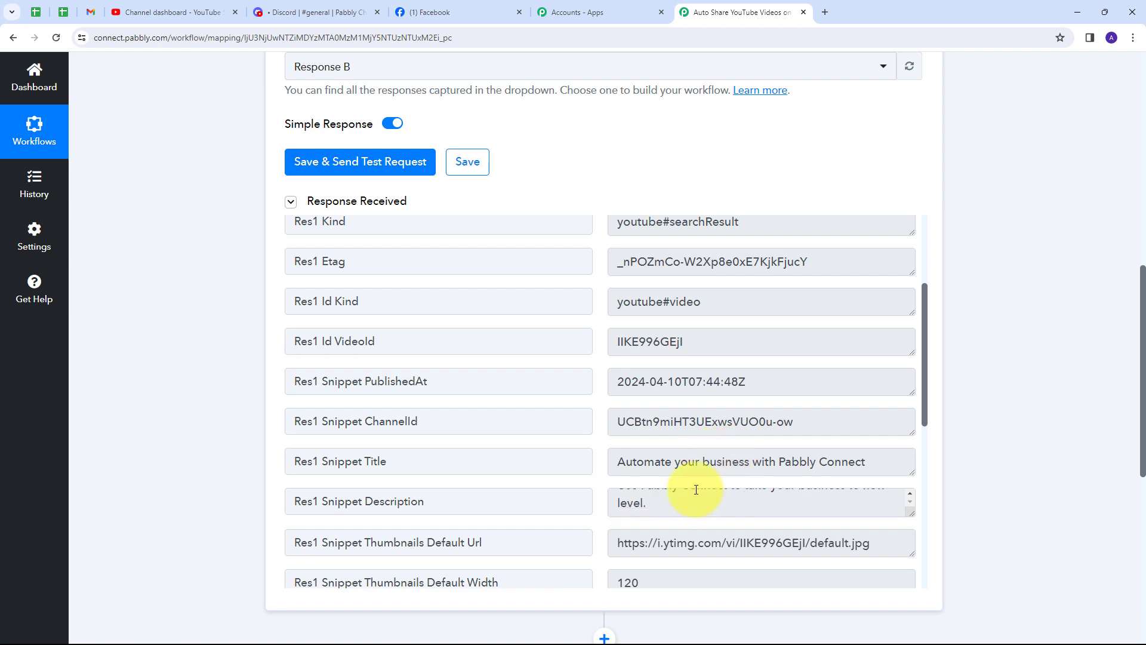
scroll(520, 425, "up", 3)
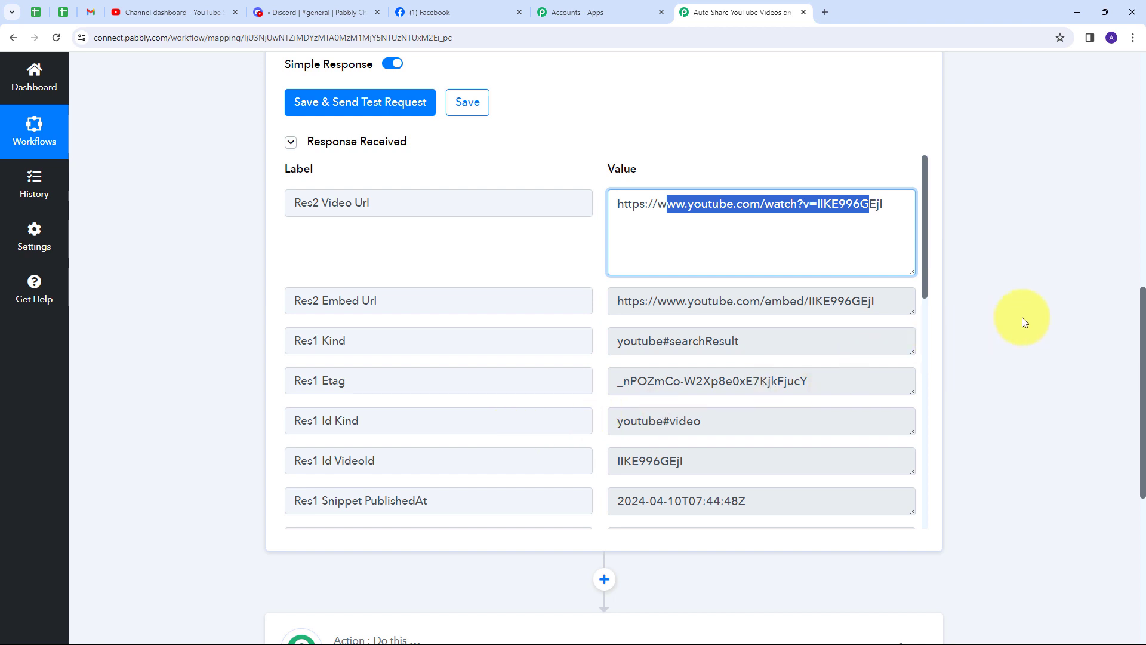
- Set the workflow's action app to Discord with the action event Send Channel Message (HTML)
scroll(1009, 318, "down", 5)
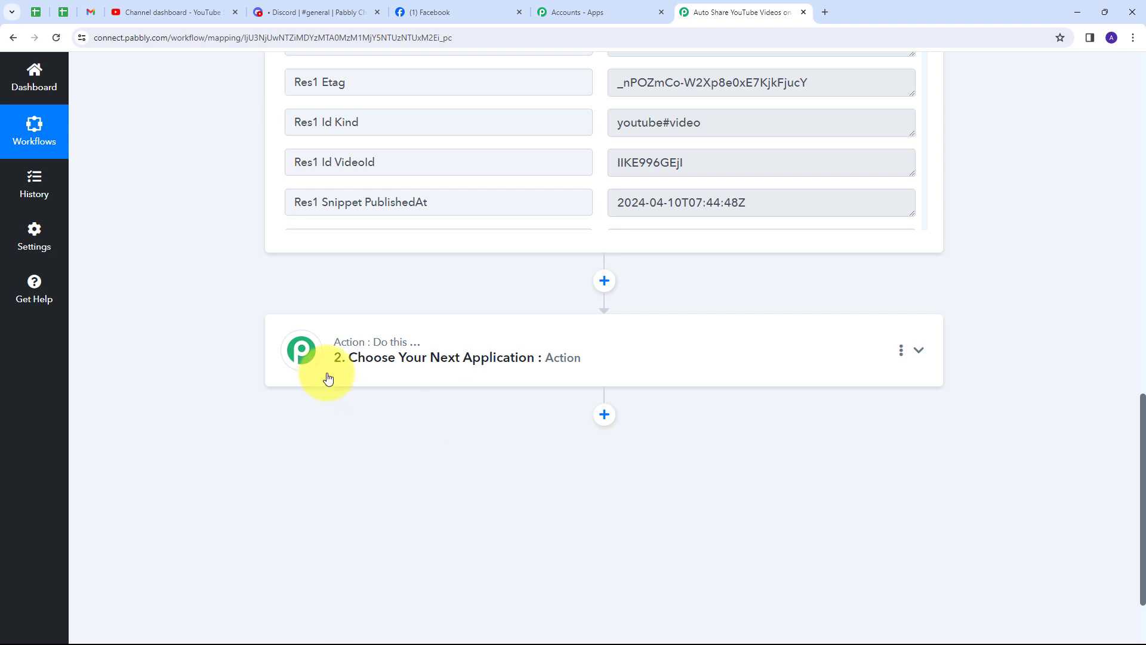
left_click(827, 345)
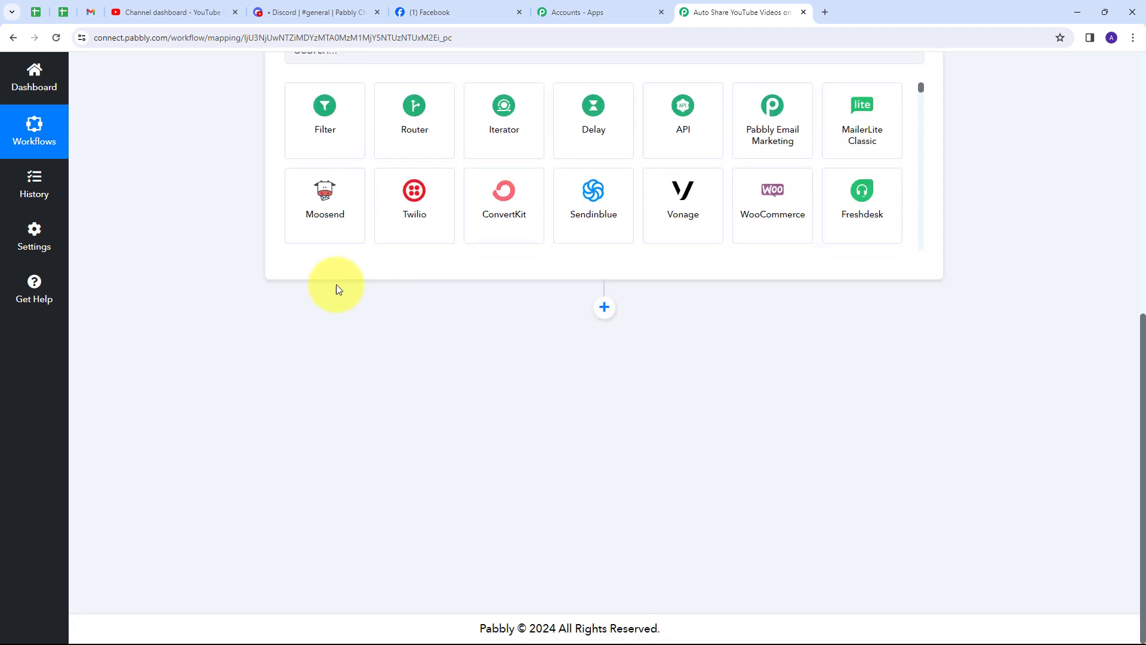
left_click(353, 307)
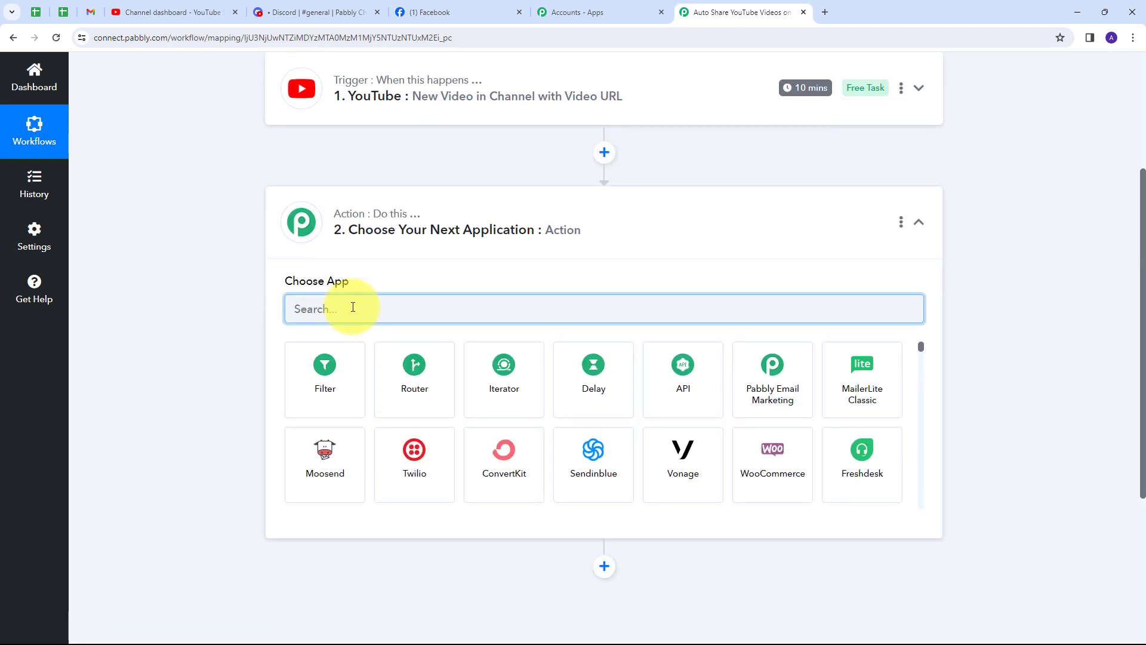
type("Di")
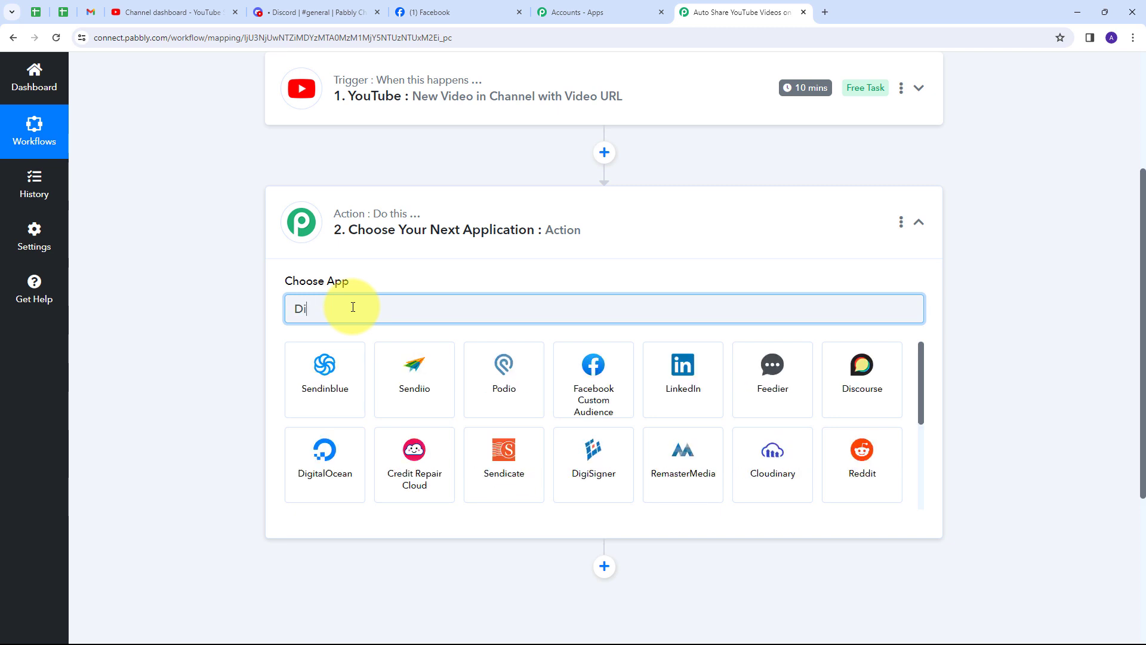
type("scord")
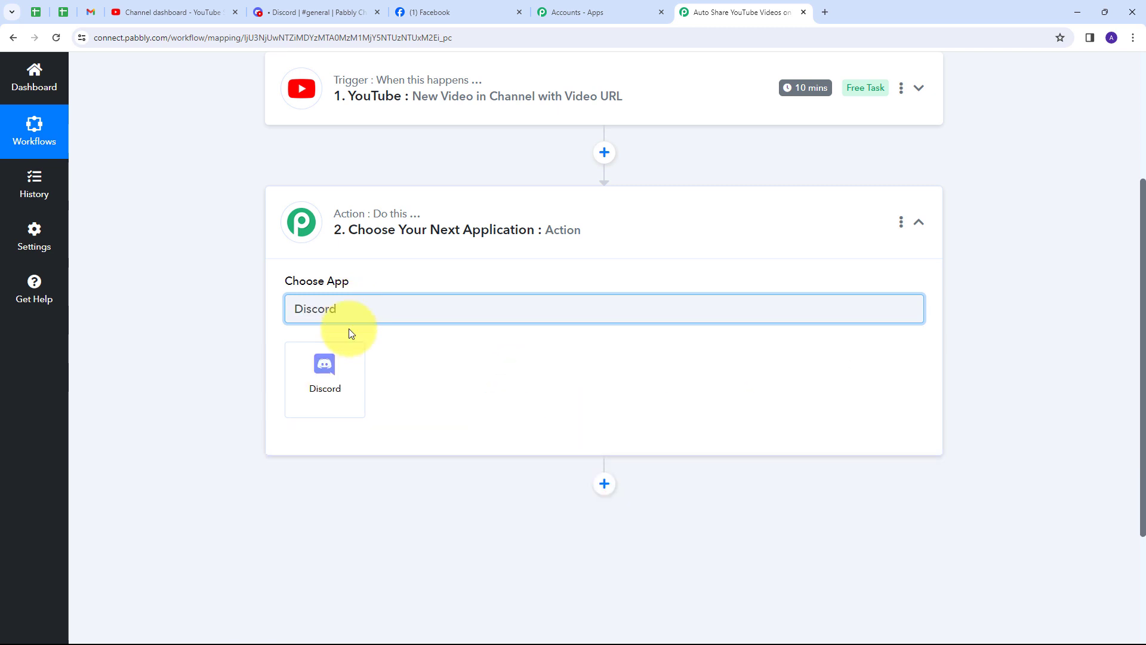
left_click(323, 369)
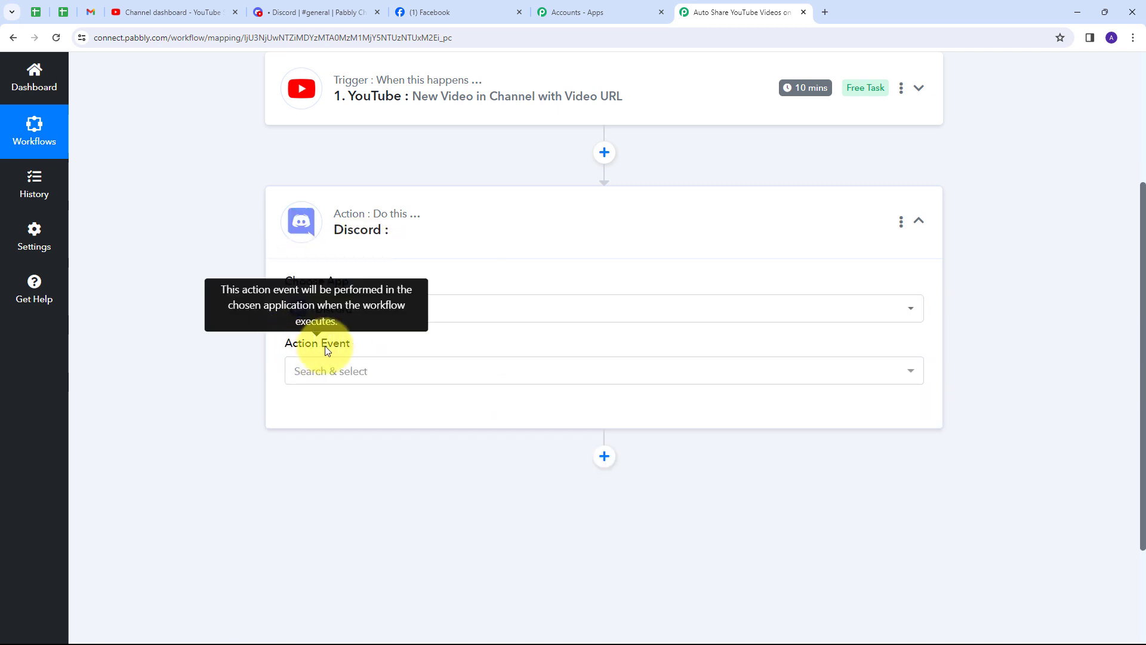
left_click(457, 372)
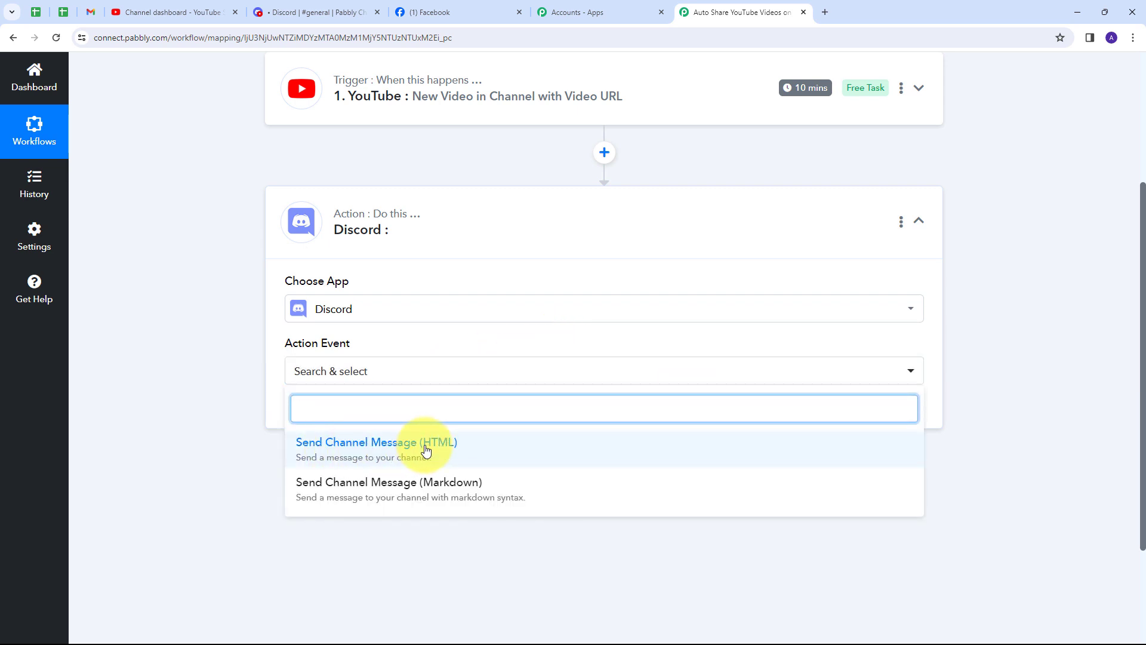
left_click(369, 459)
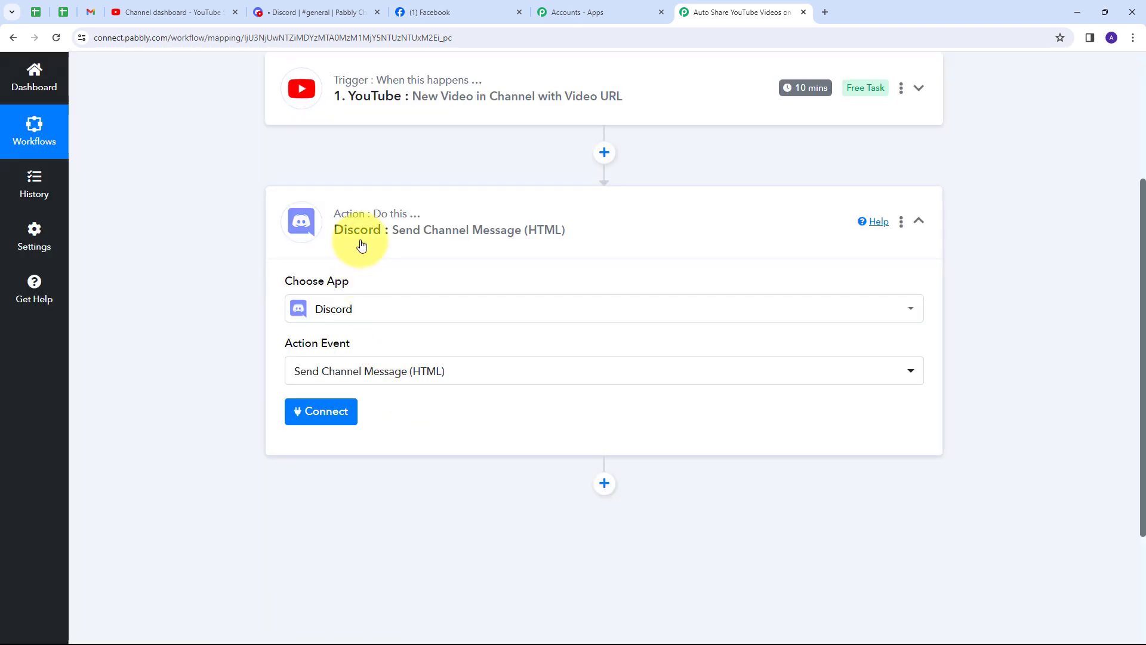
- Connect Discord to the action step and go to its Webhook URL field
left_click(323, 420)
scroll(629, 321, "down", 4)
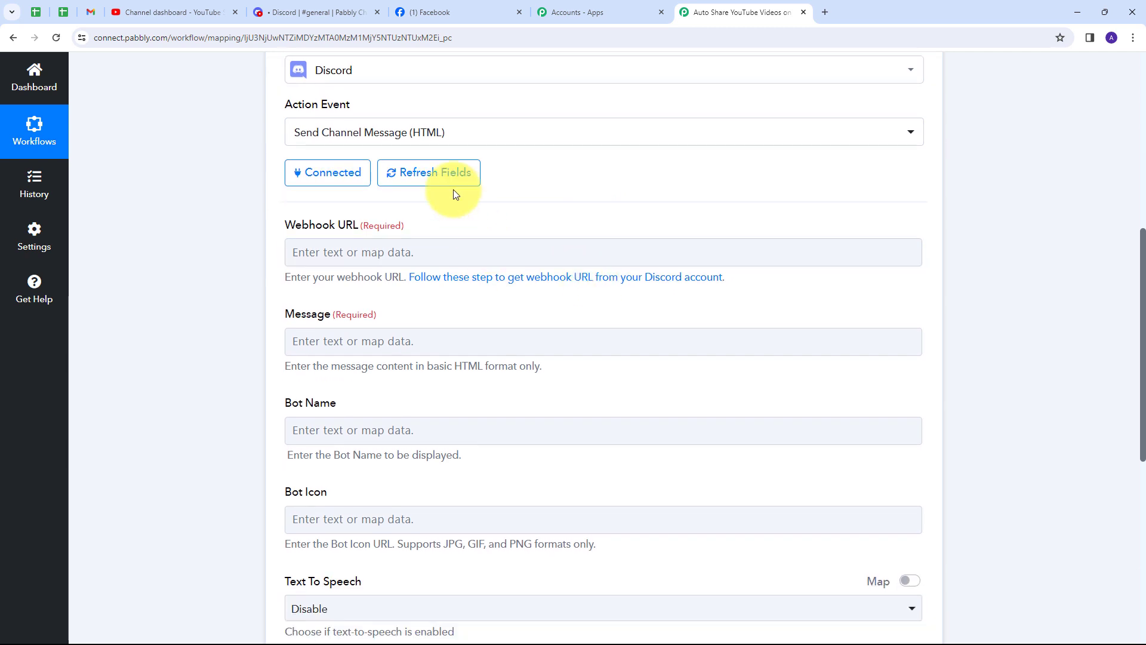
left_click(346, 253)
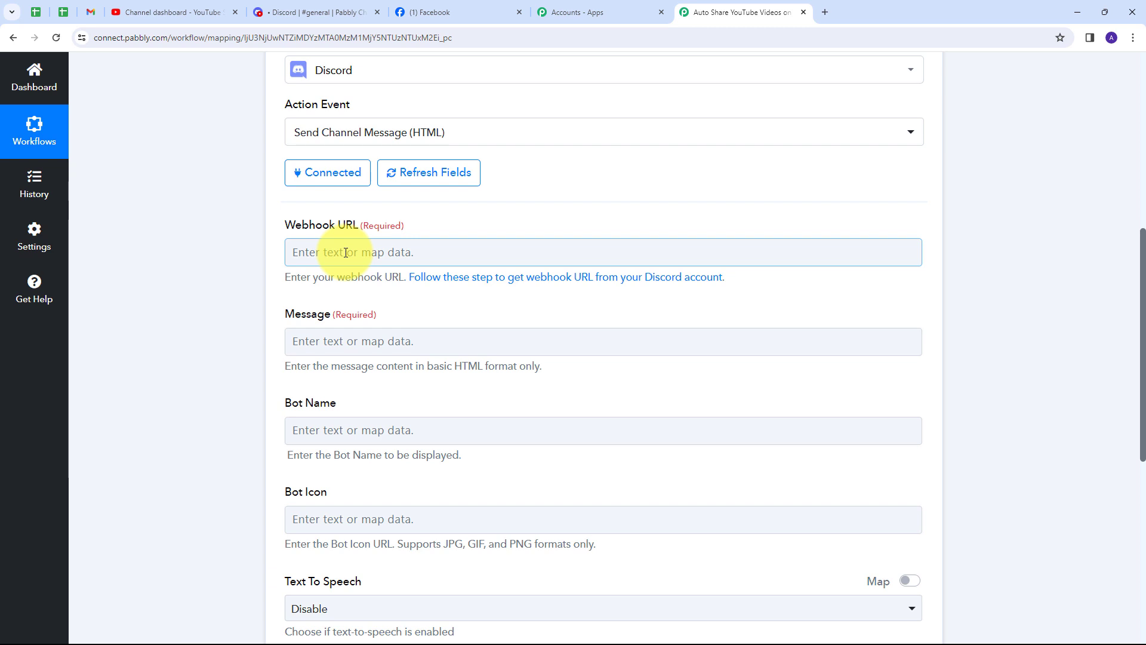
- Switch to Discord and create a new webhook in the Pabbly Channel server's integration settings
left_click(301, 12)
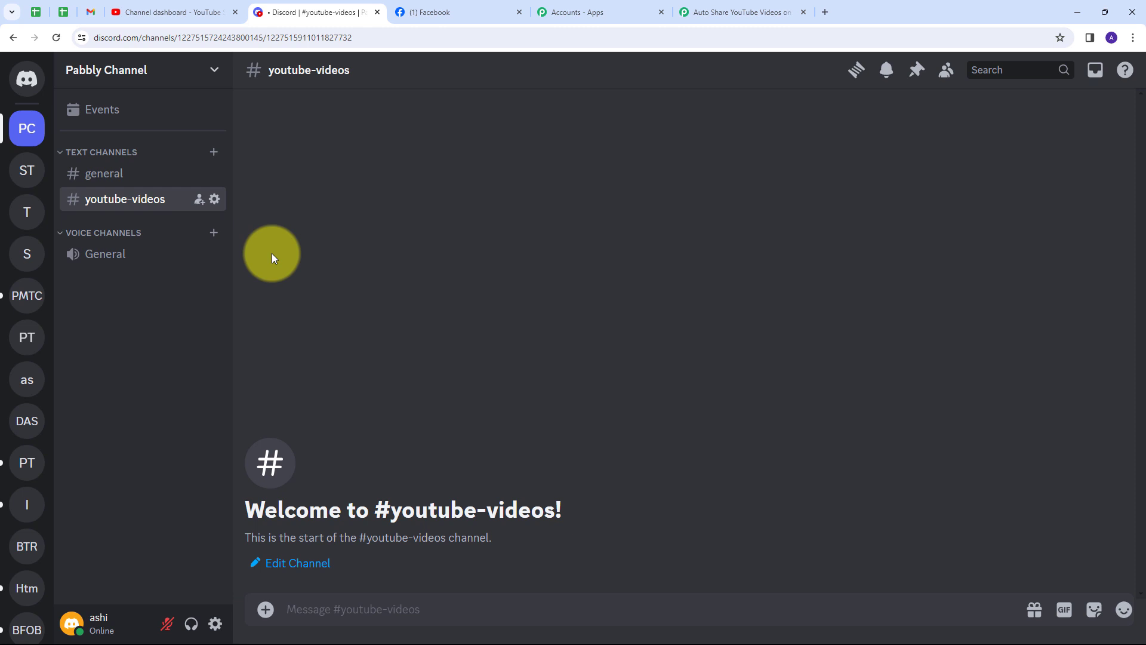
left_click(215, 74)
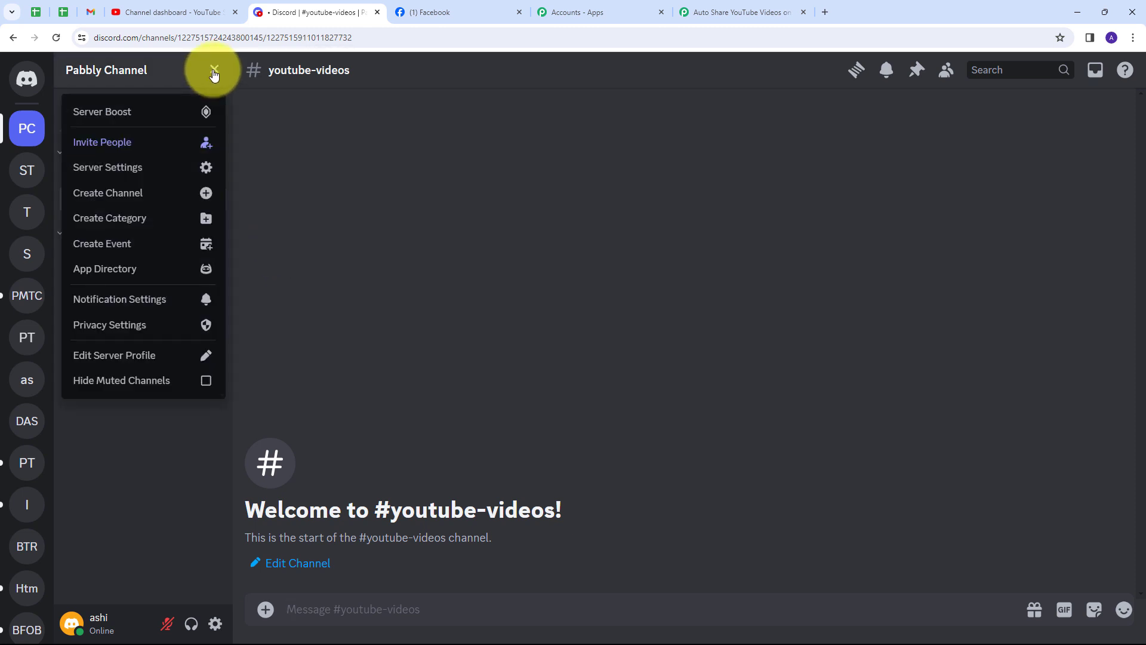
left_click(207, 173)
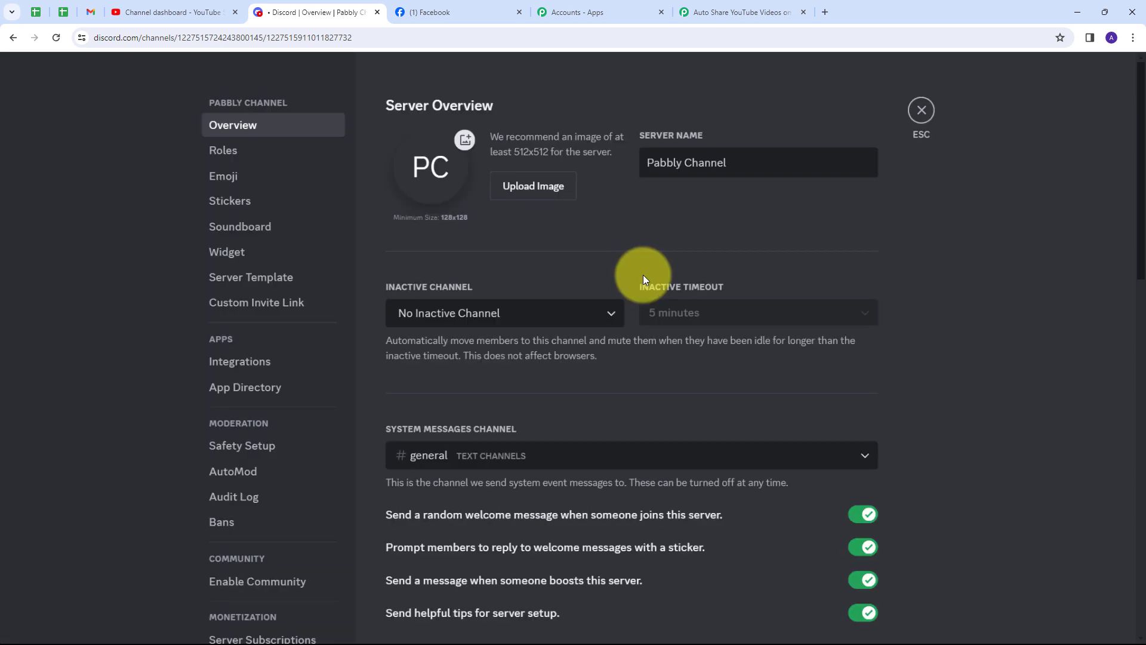
left_click(243, 368)
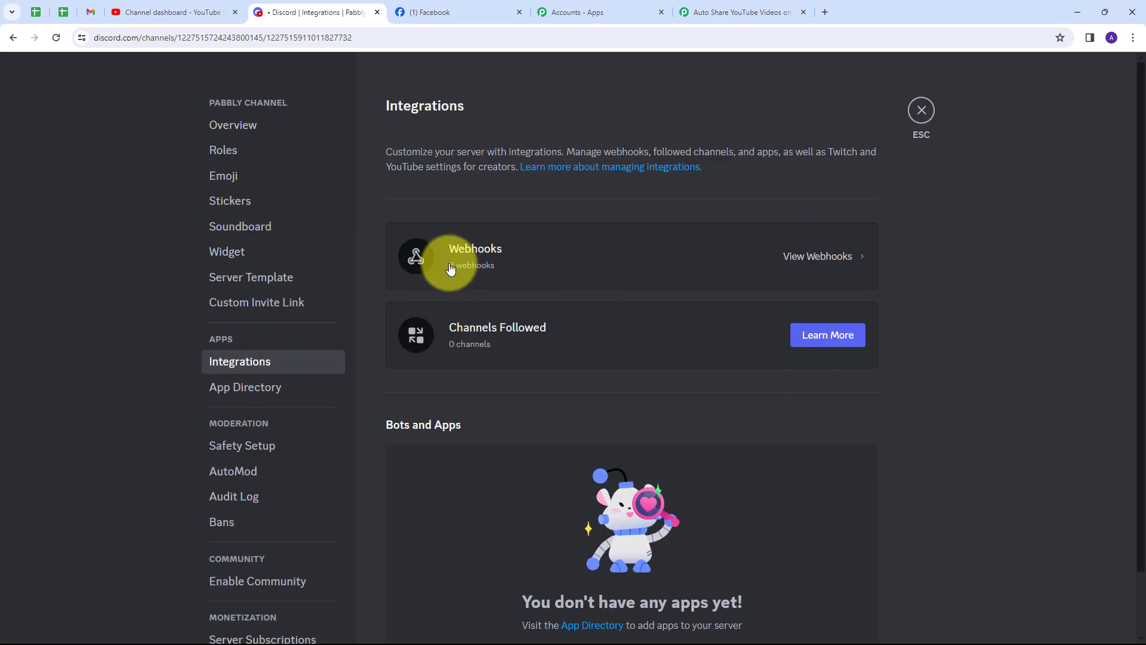
left_click(777, 259)
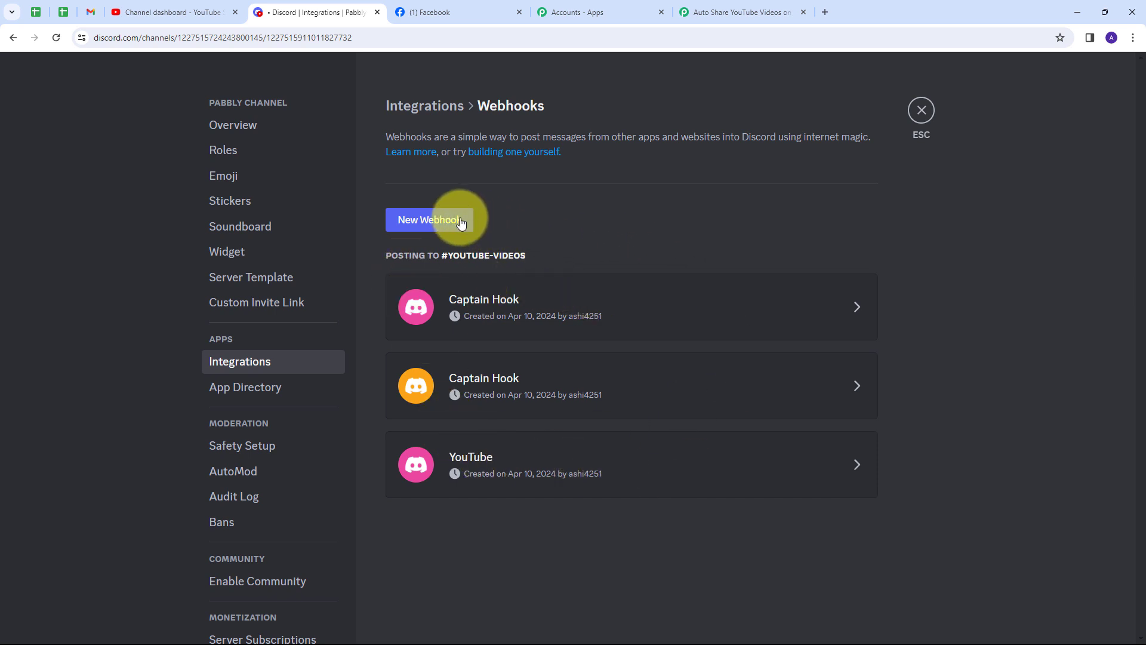
left_click(424, 221)
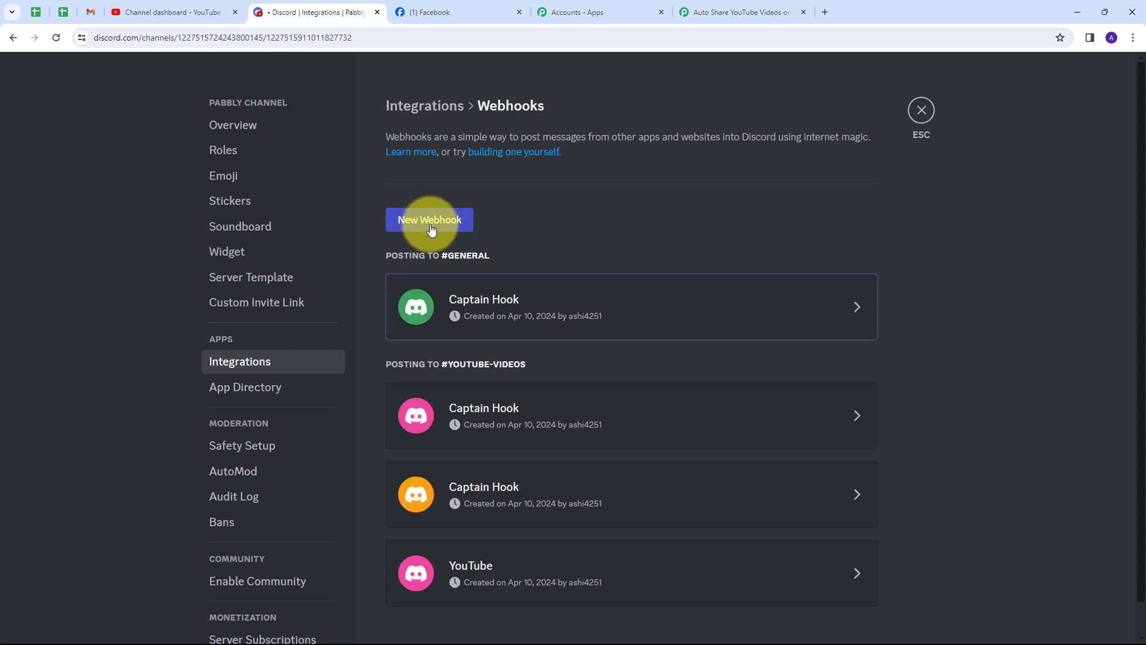
- Rename the new webhook as YouTube Updates, assign it to the #youtube-videos channel and save the changes
left_click(734, 310)
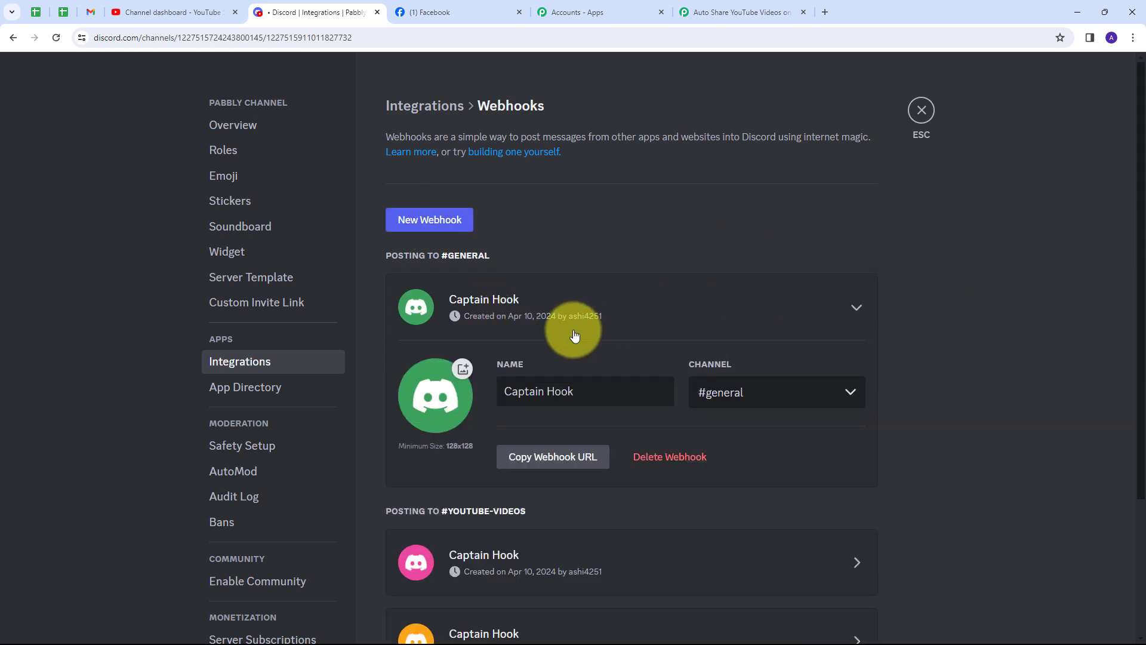
left_click_drag(596, 393, 474, 396)
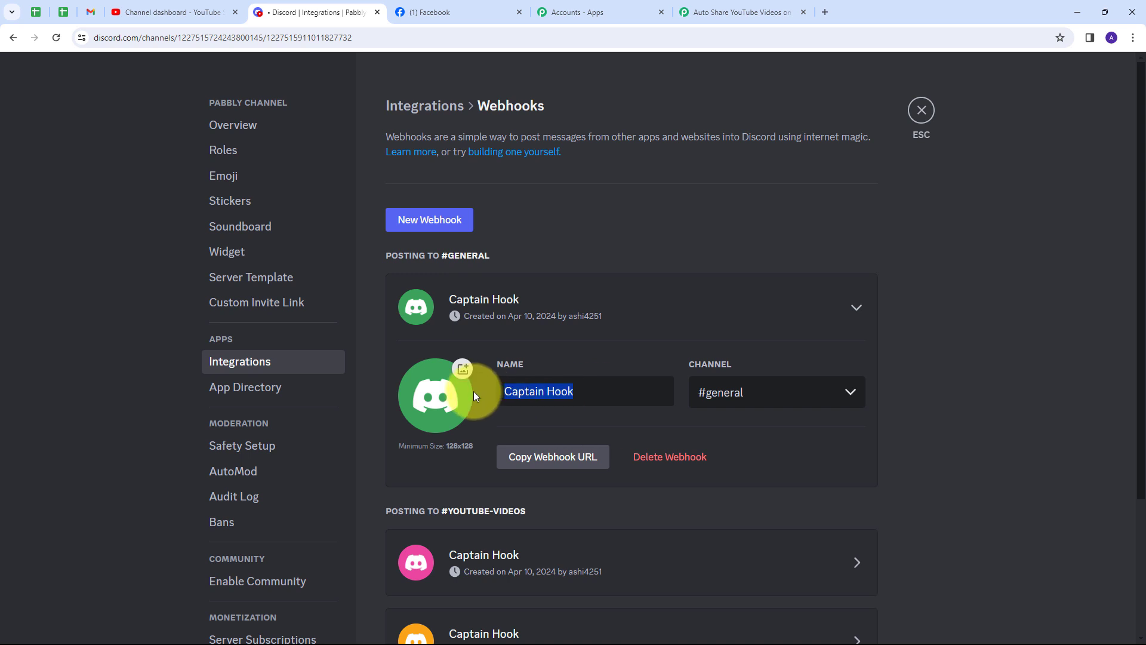
key("BackSpace")
type("YouTube Updates")
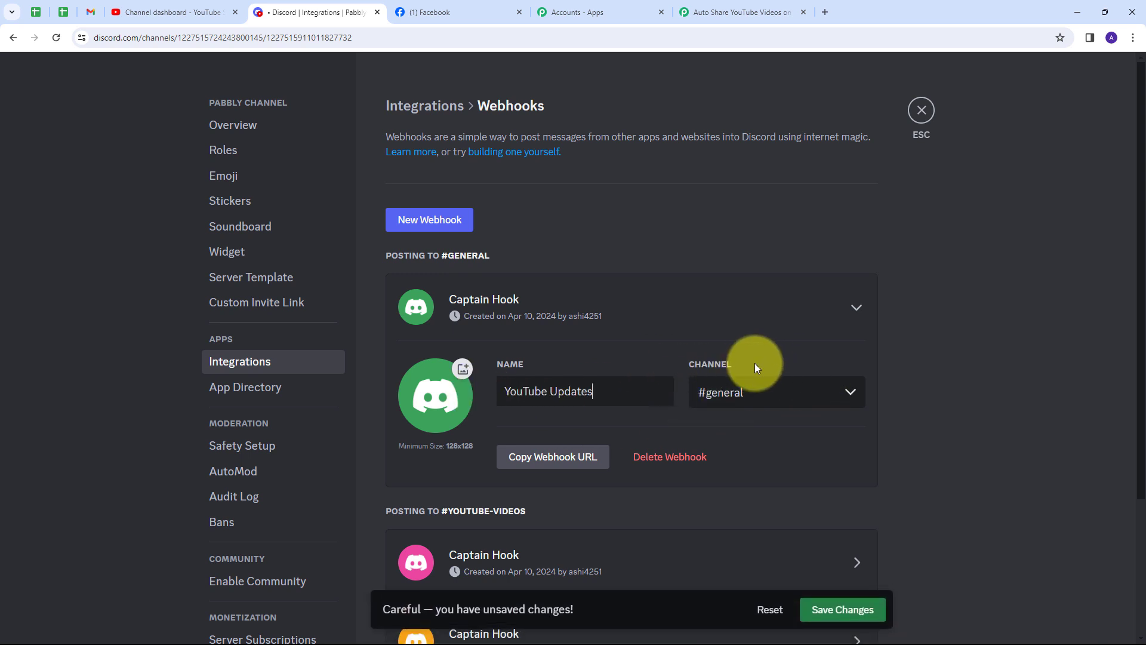
left_click(842, 392)
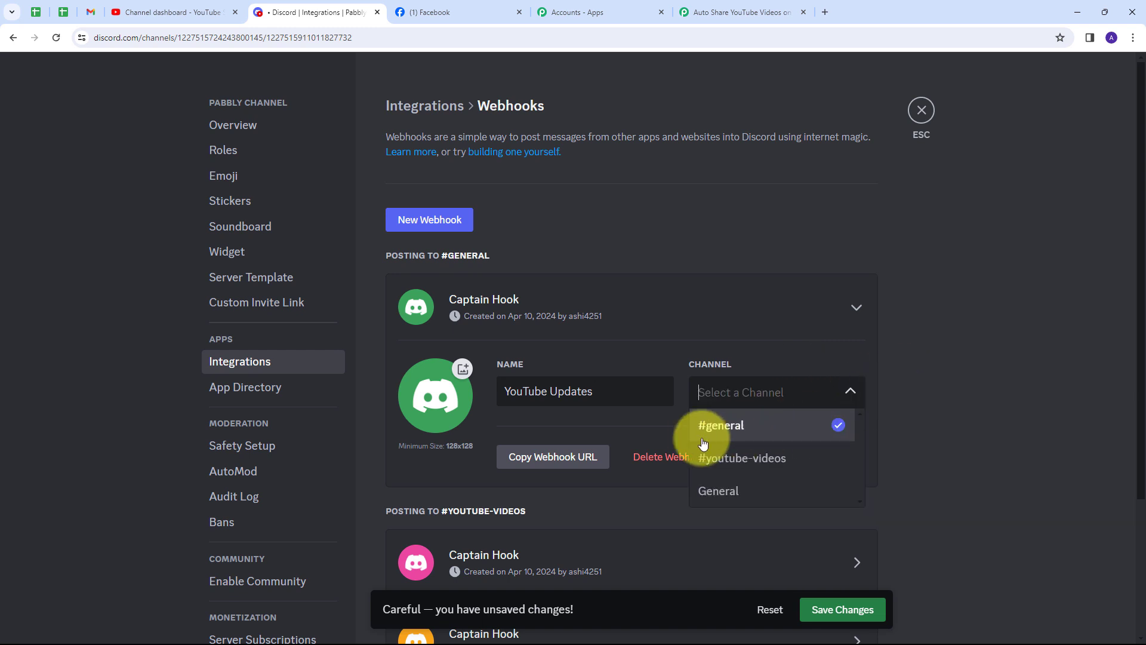
left_click(757, 461)
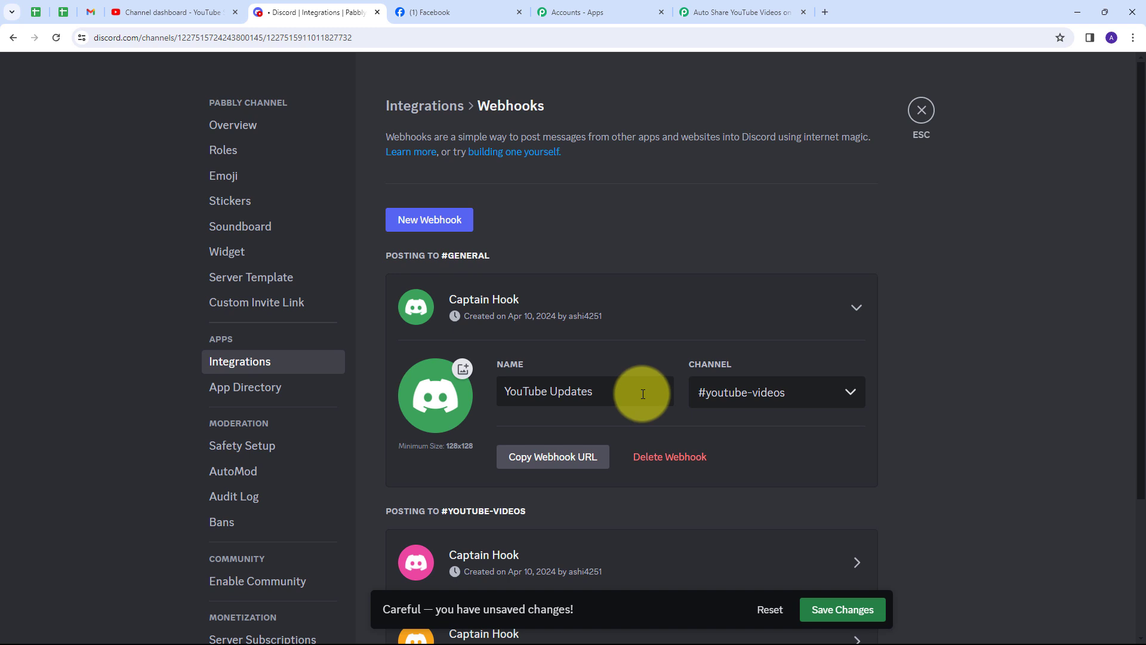
left_click(837, 619)
- Copy the YouTube Updates webhook's URL and paste it as the Webhook URL of the Discord action in Pabbly Connect
scroll(657, 358, "down", 1)
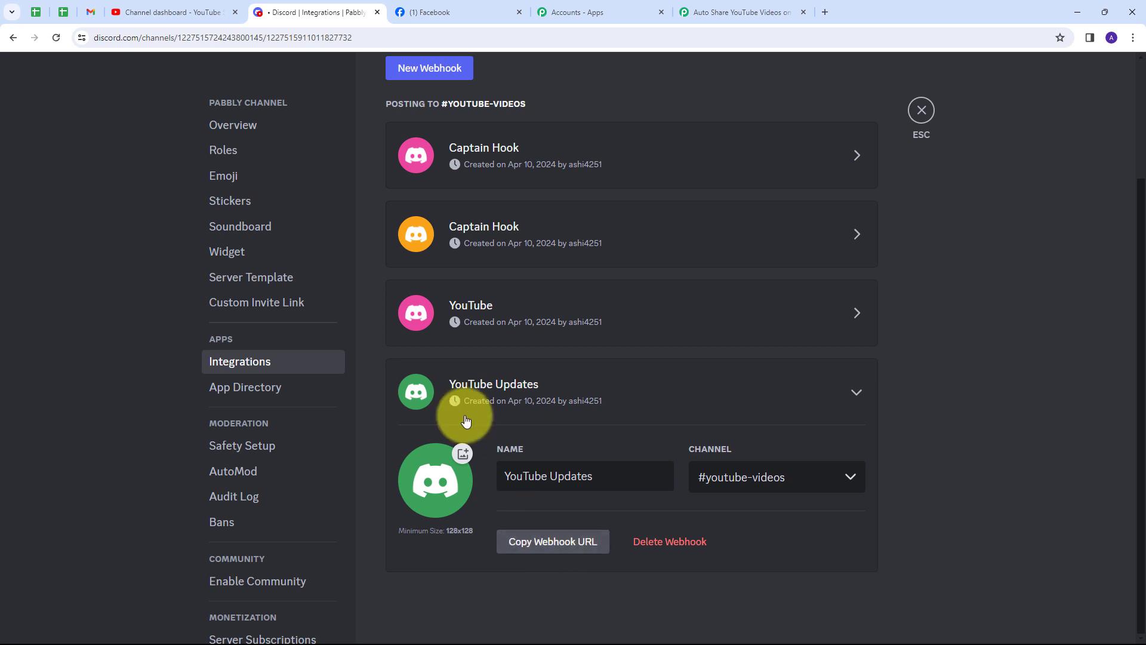
left_click(533, 544)
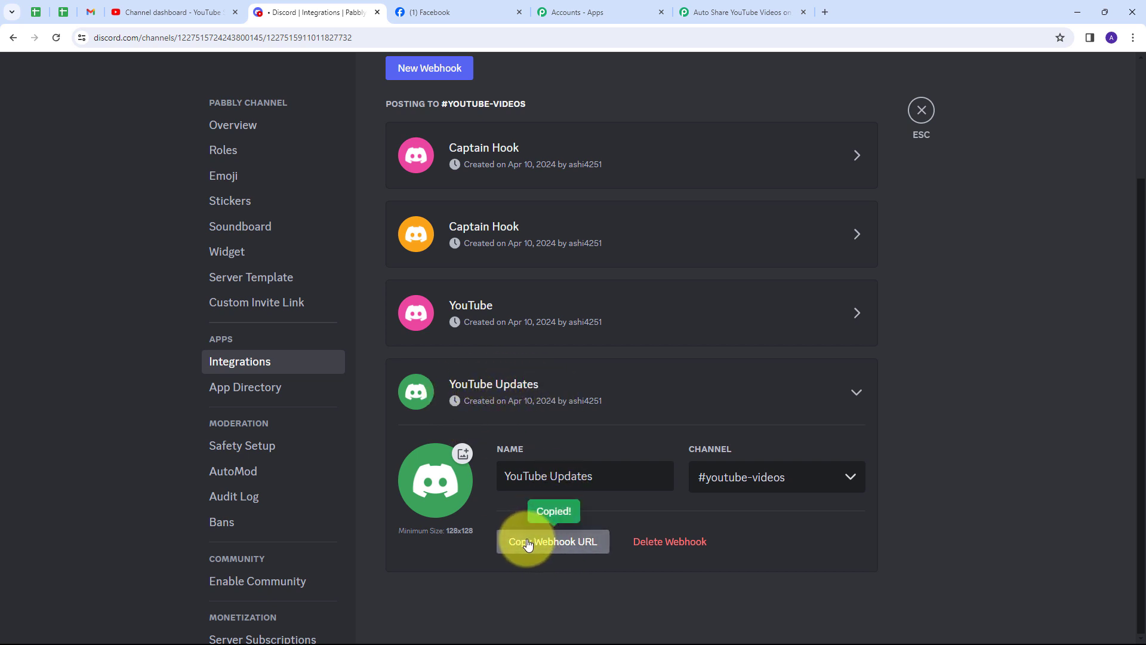
left_click(711, 14)
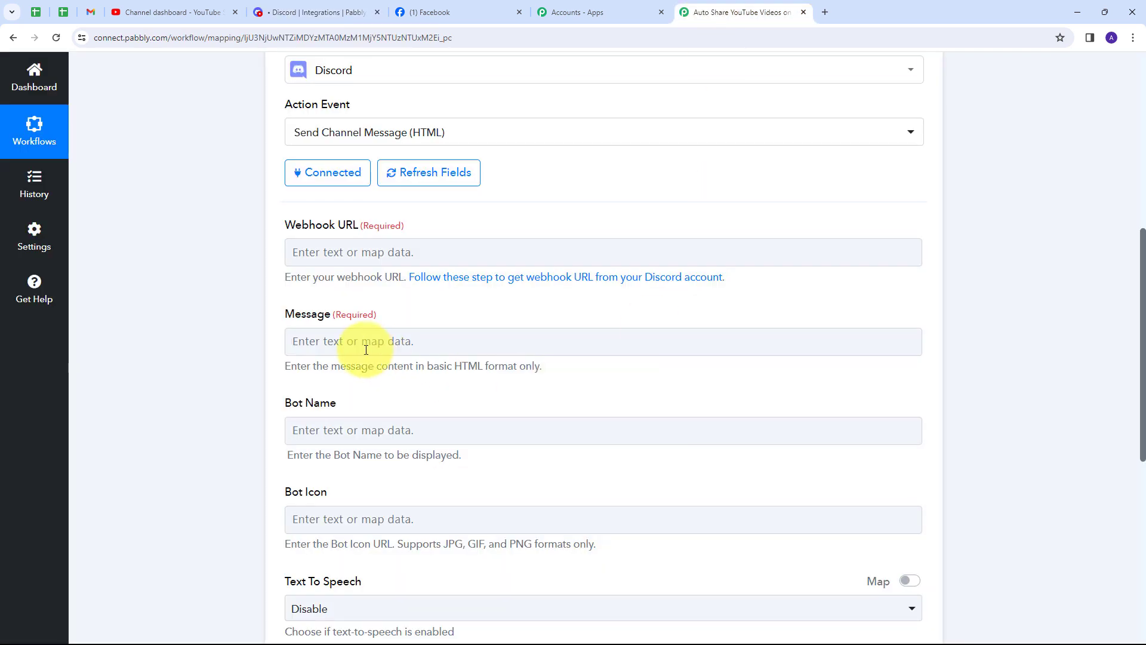
left_click(359, 250)
key("ctrl+v")
left_click(282, 235)
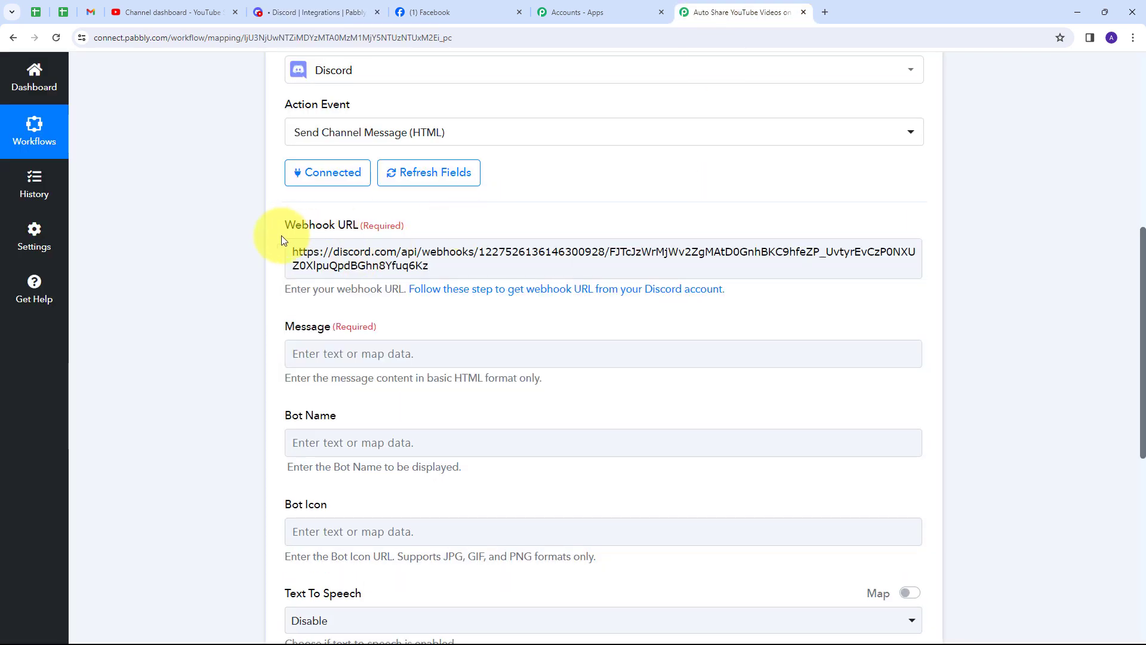
- Paste the prepared announcement starting "Hello Everyone, A new video is published on our Youtube Channel:" with Title and Video Link lines as the Discord message
scroll(475, 272, "down", 2)
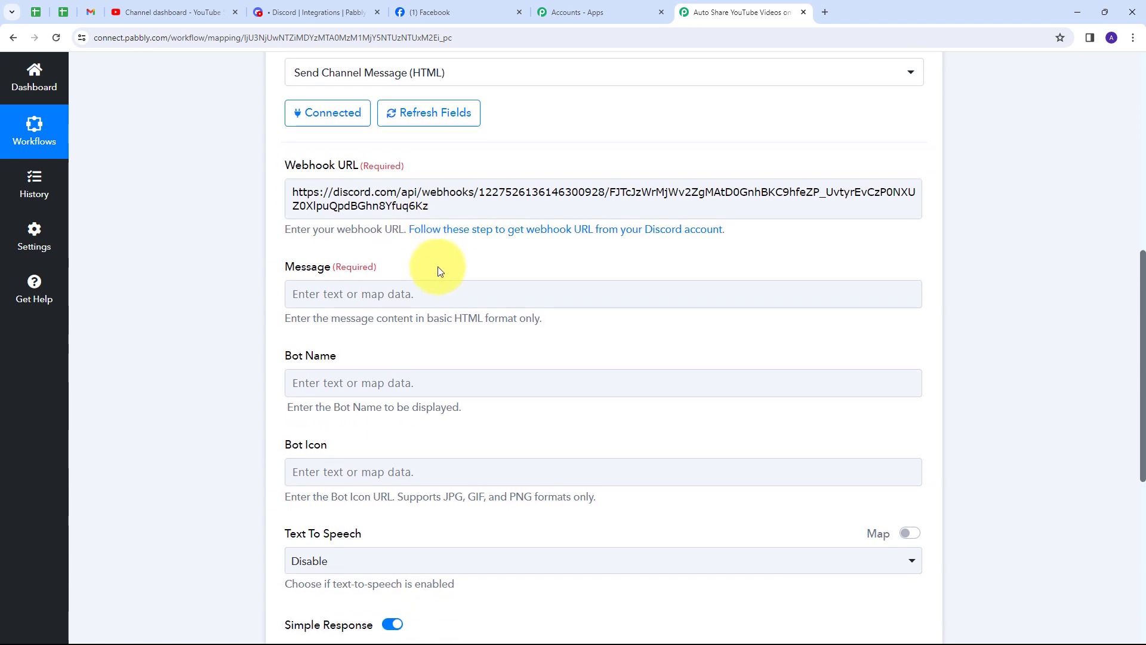
left_click(311, 228)
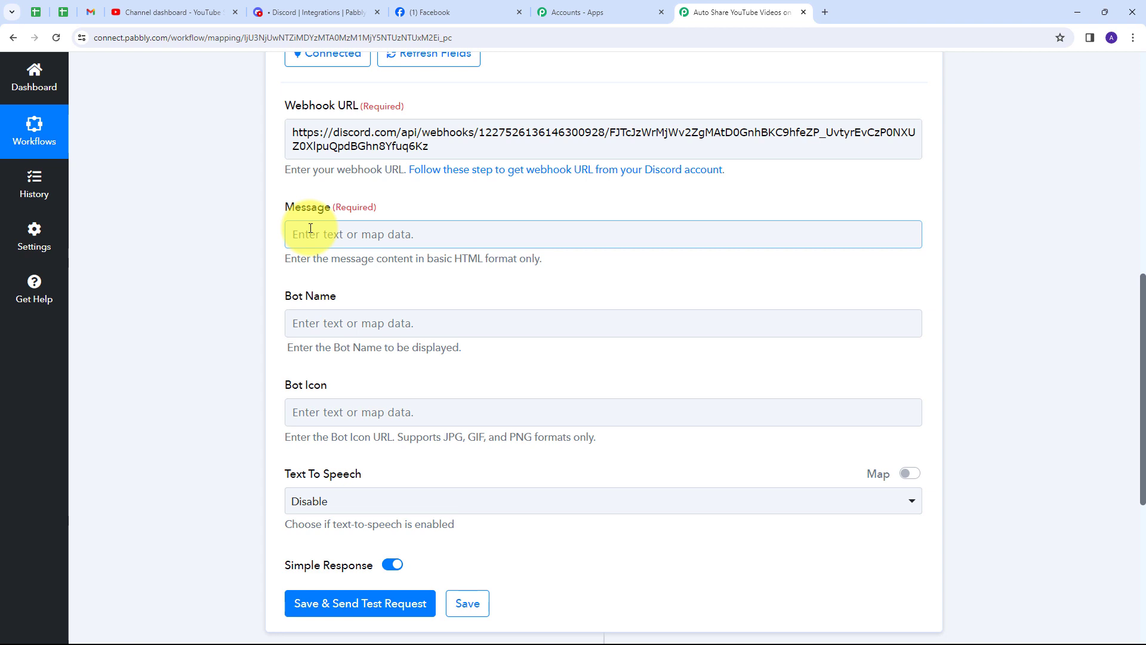
key("ctrl+v")
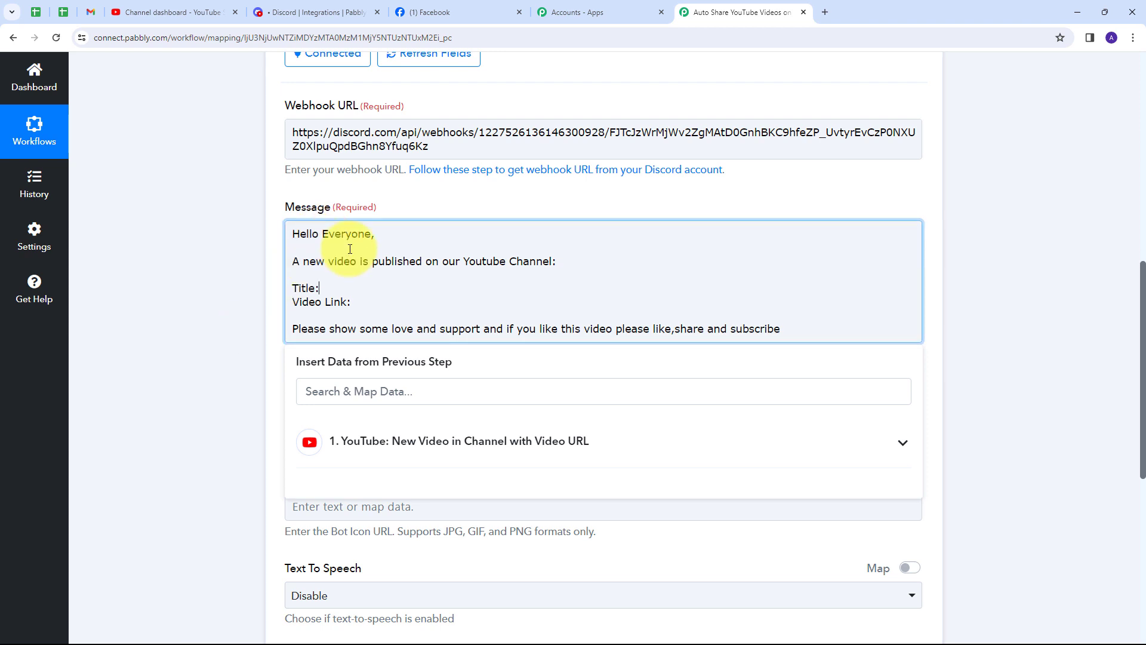
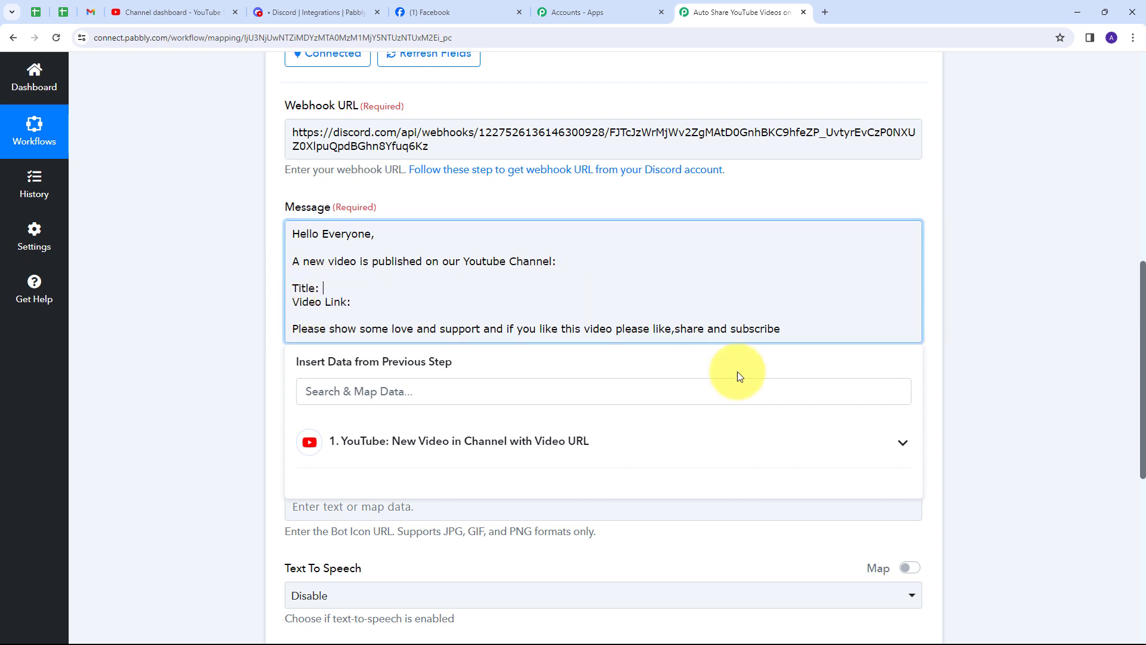
- Map the YouTube trigger's Res1 Snippet Title after "Title:" and its Res2 Video Url after "Video Link:" in the Discord message
left_click(494, 441)
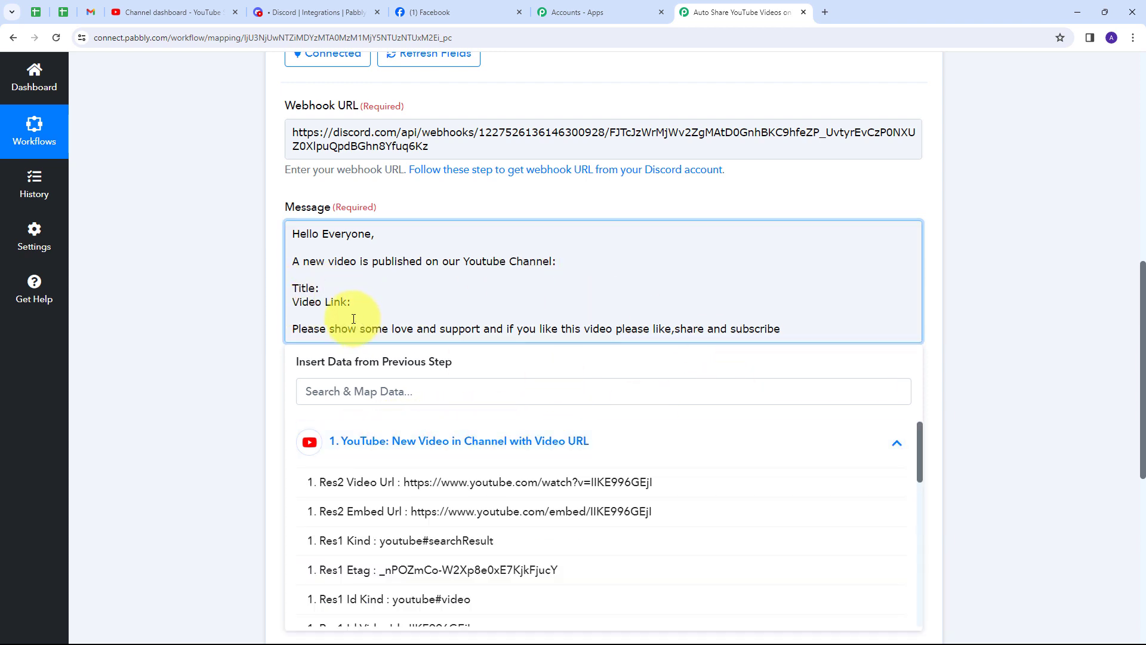
scroll(555, 410, "down", 2)
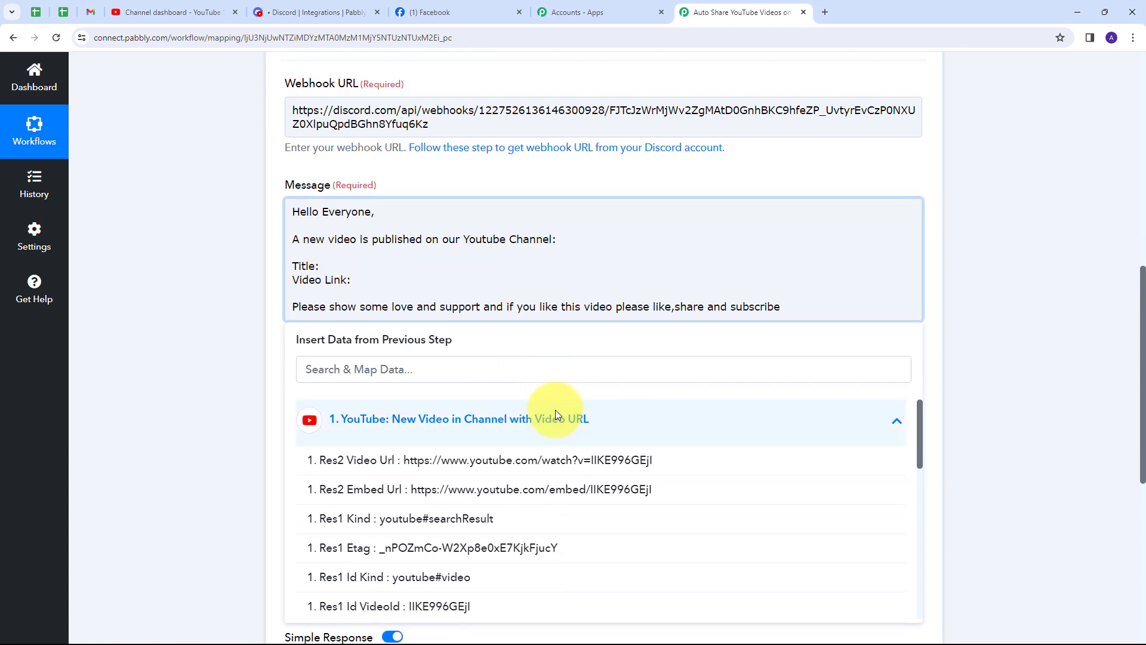
scroll(567, 388, "down", 4)
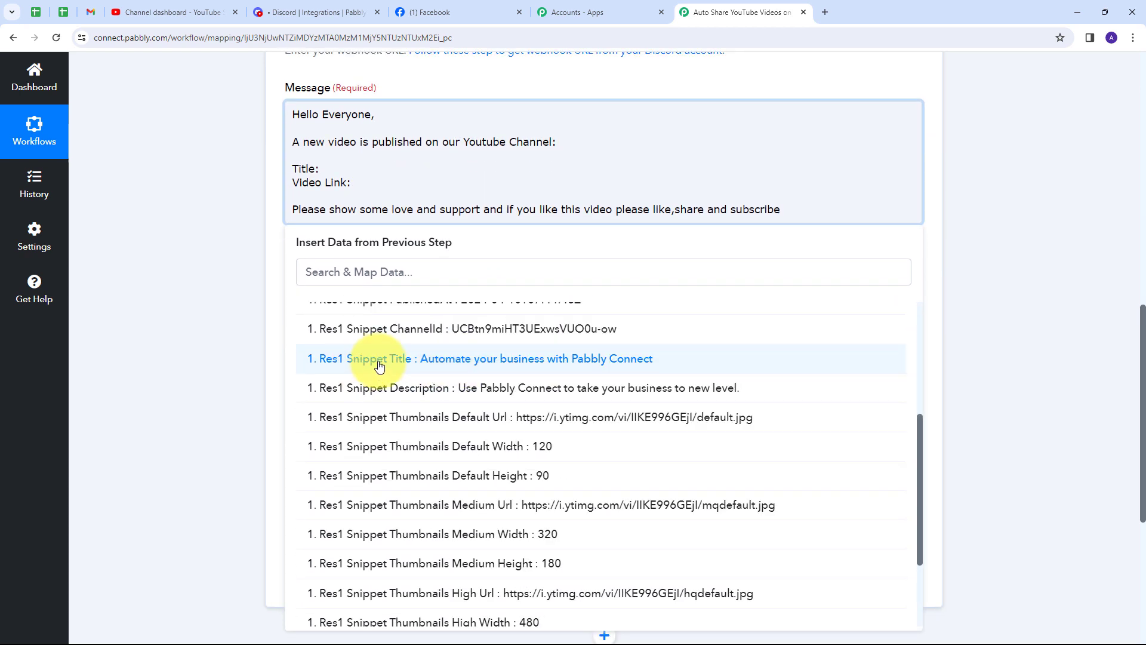
left_click(462, 362)
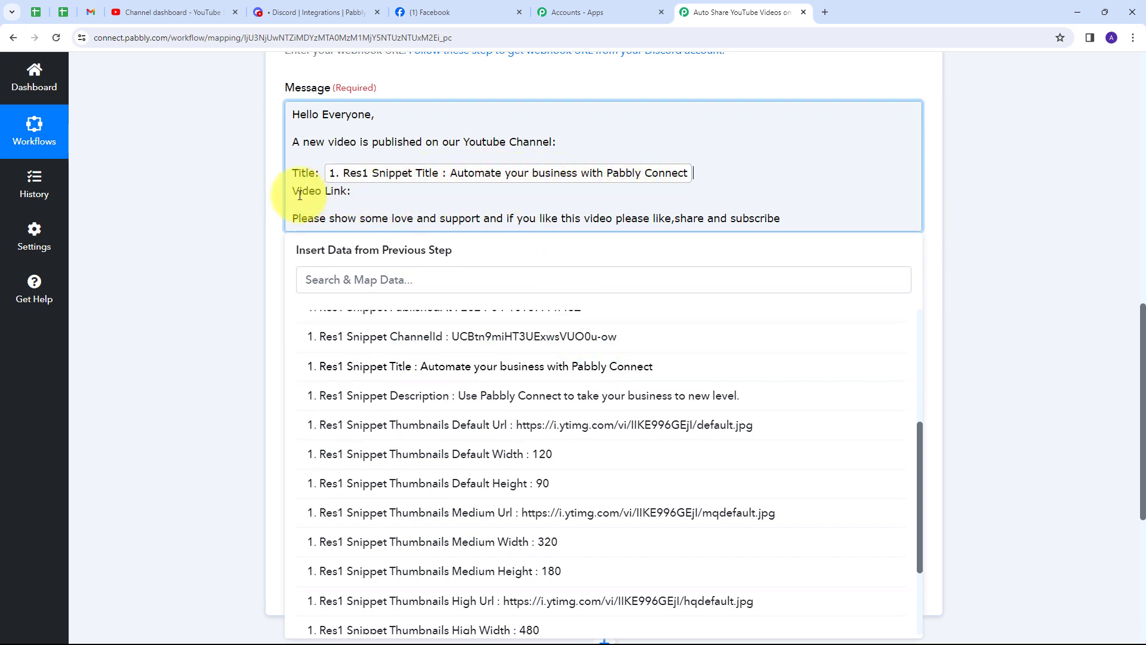
left_click(357, 191)
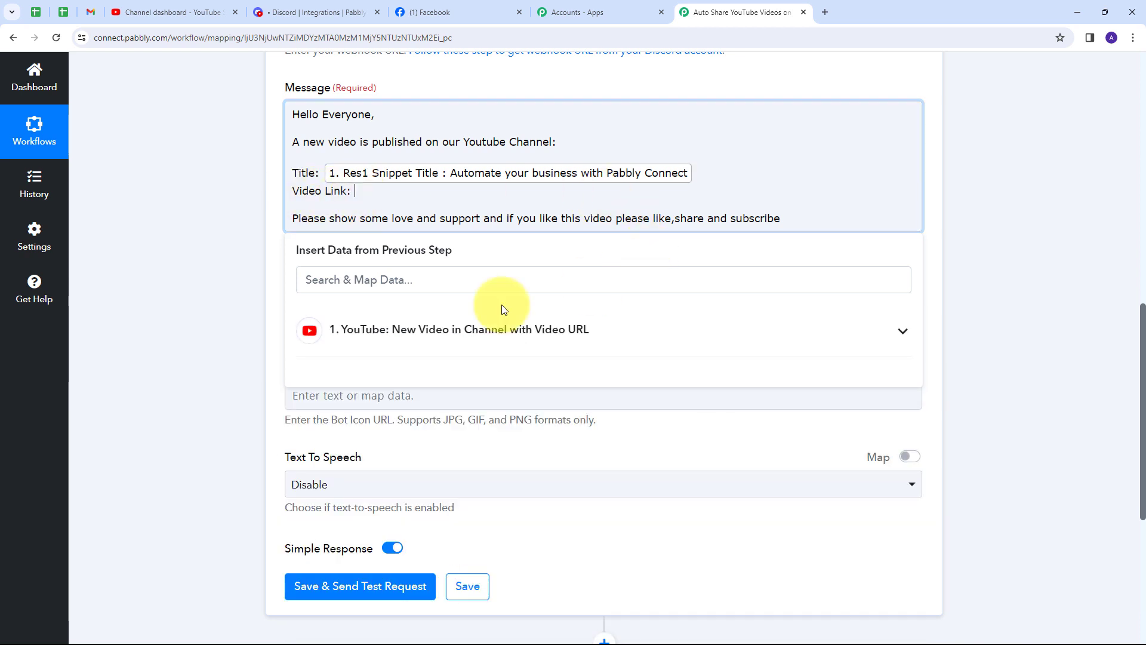
left_click(554, 331)
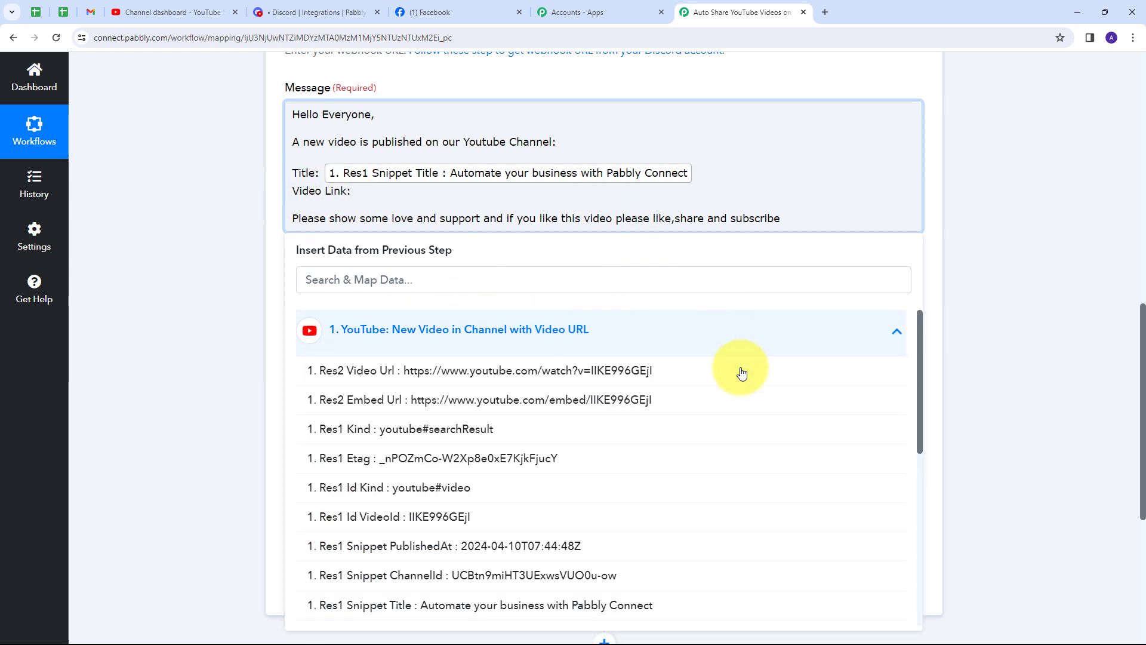
left_click(467, 372)
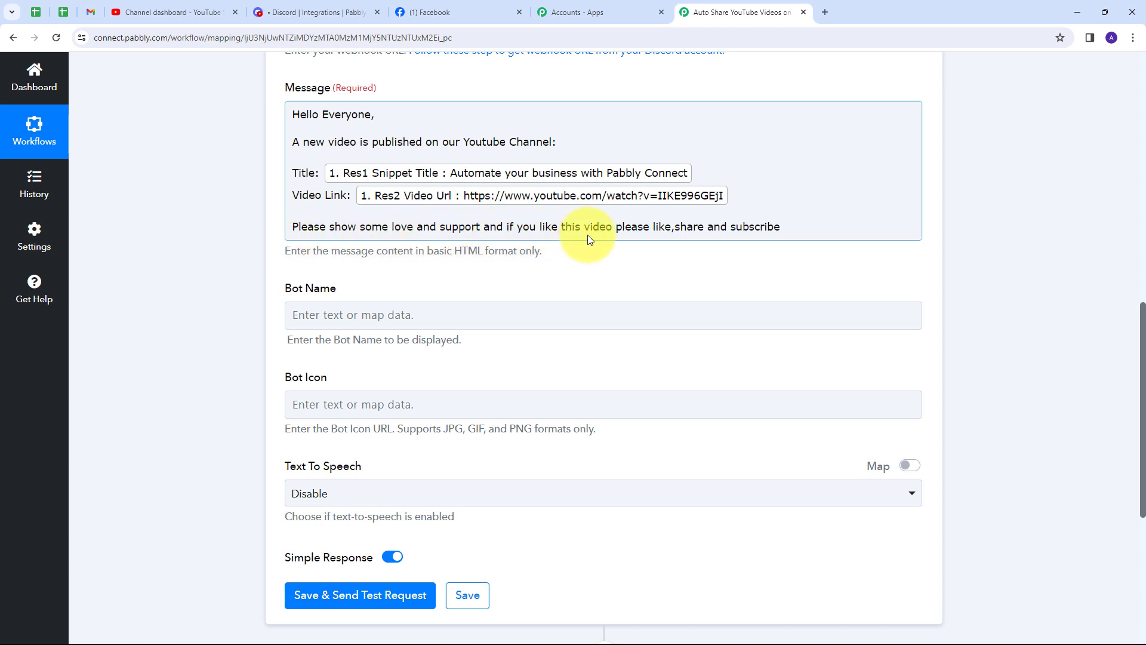
- End the message's closing sentence "please like,share and subscribe" with a period
left_click(737, 235)
type(".")
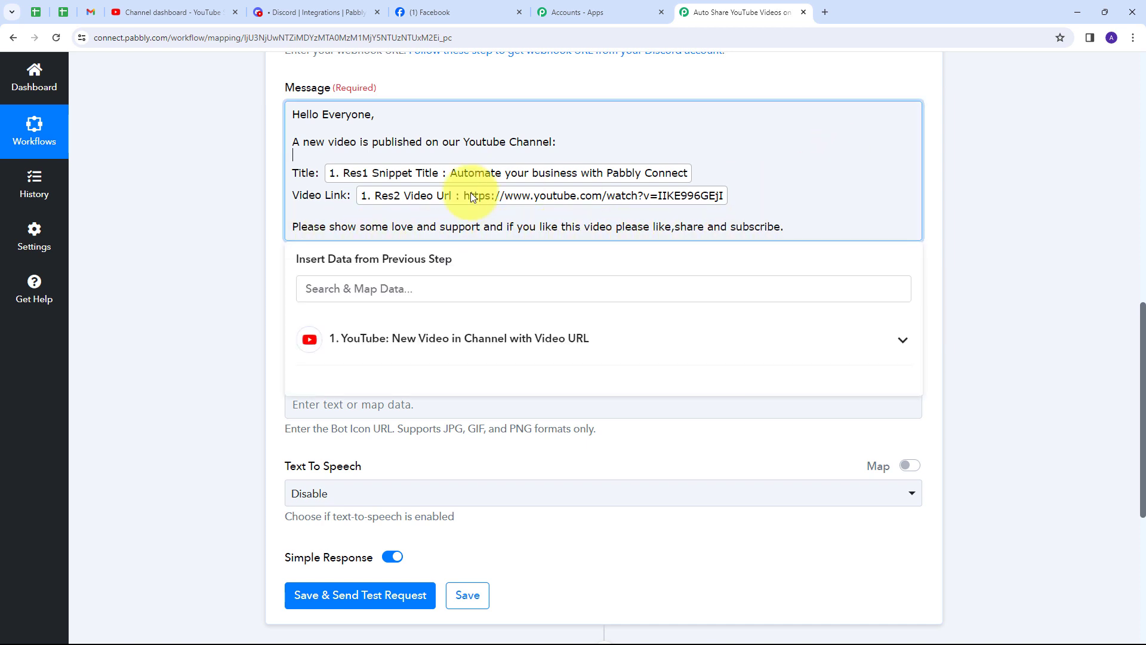
left_click(227, 209)
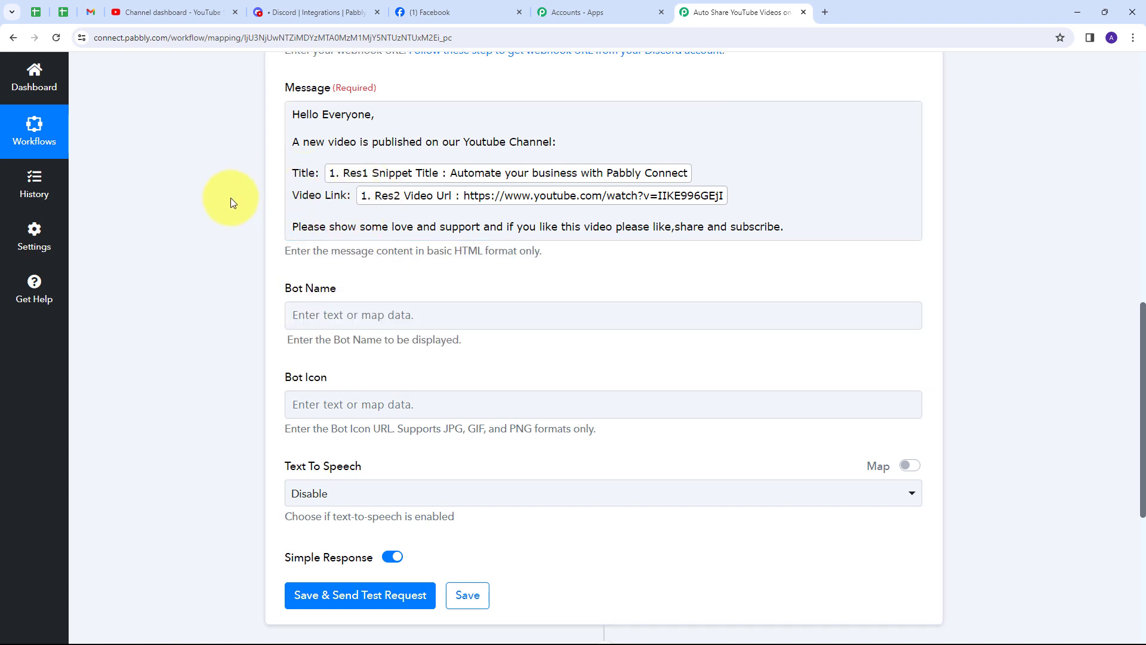
- Set the Discord message's bot name to YouTube
scroll(233, 222, "down", 1)
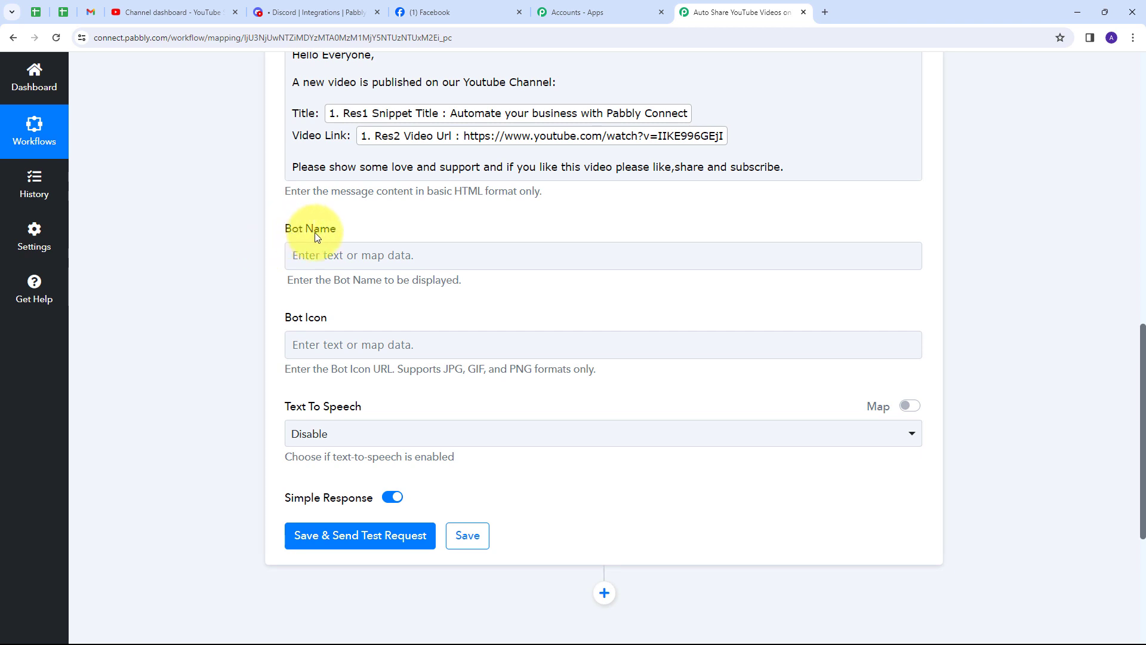
left_click(316, 254)
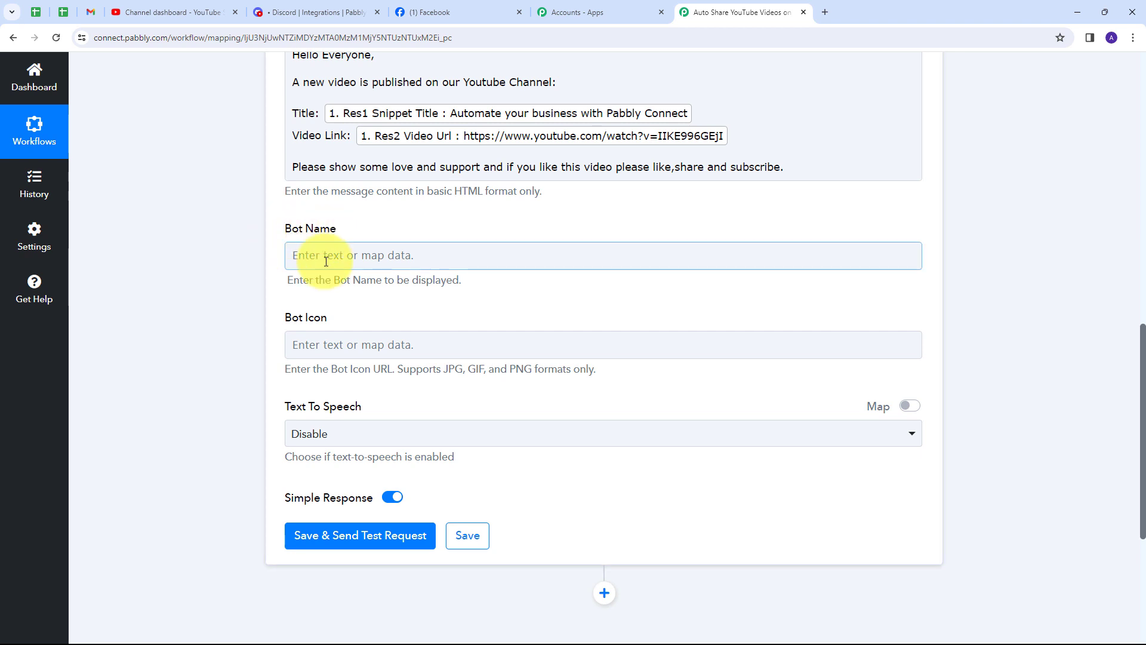
left_click(332, 261)
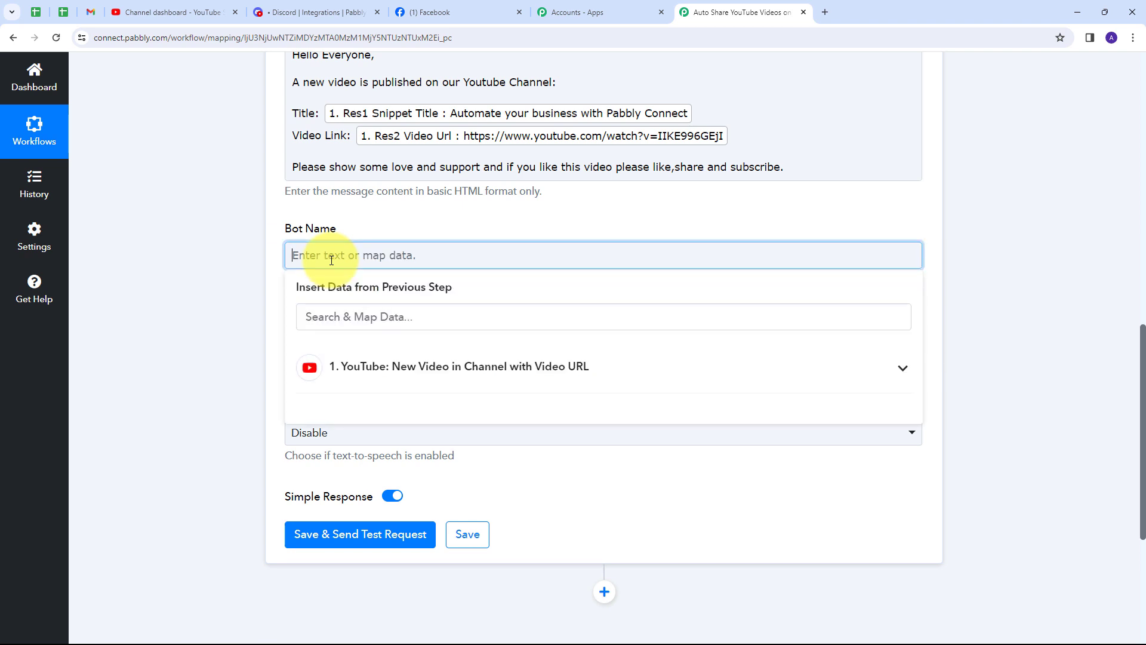
type("YouTube")
- Review the filled-in Discord action, save it and send a test request
scroll(248, 332, "up", 3)
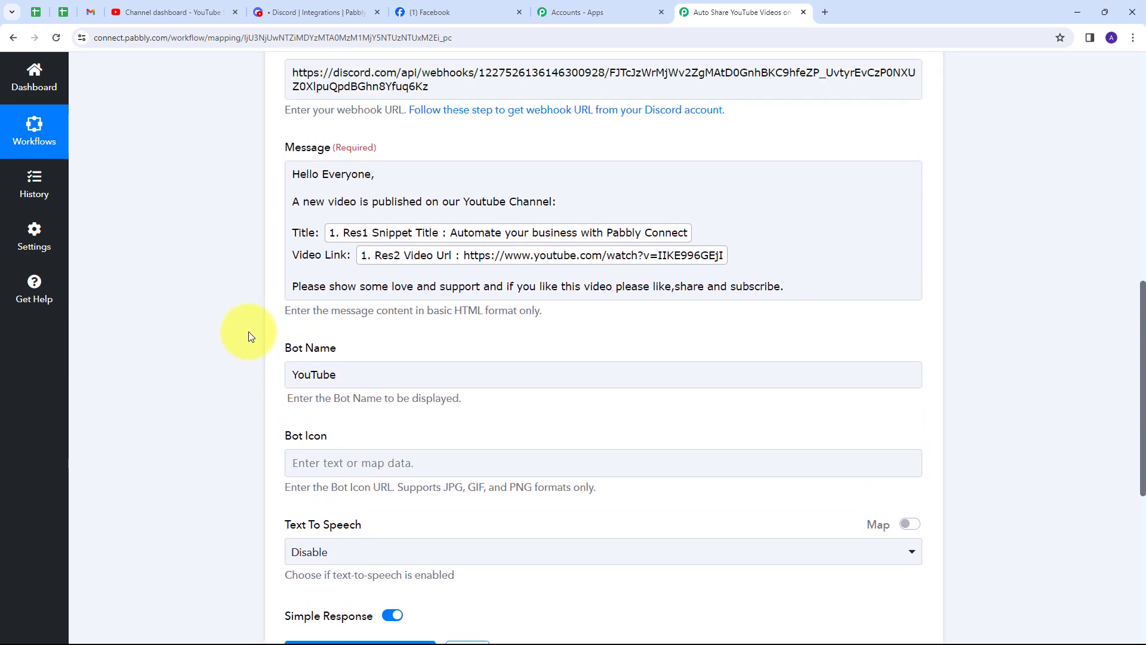
scroll(248, 332, "down", 5)
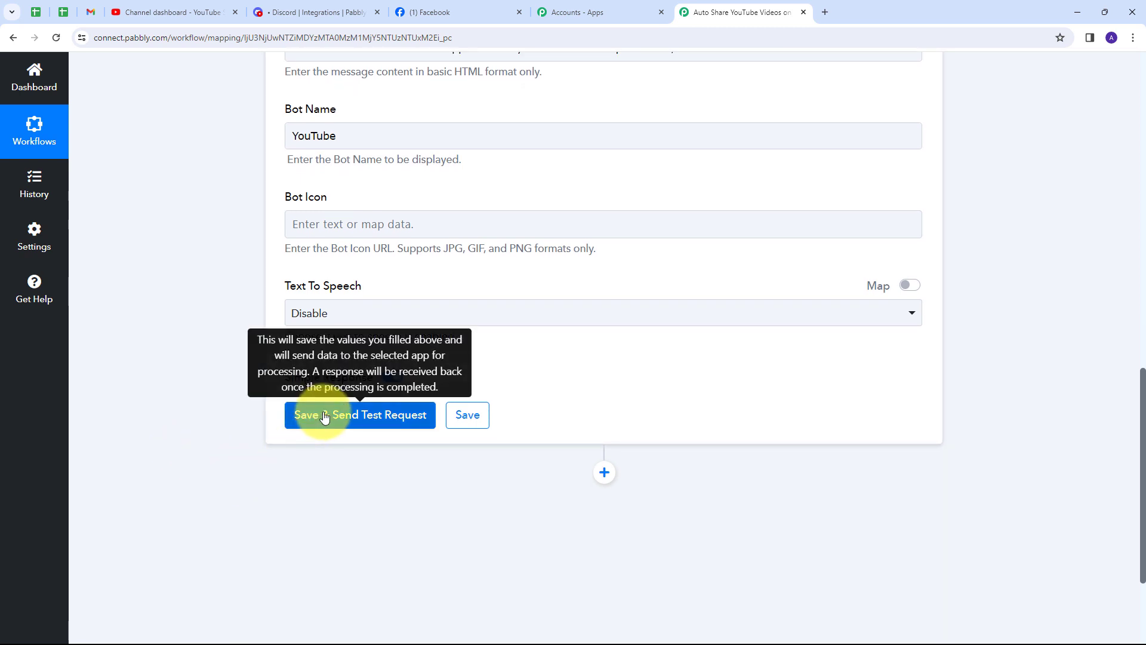
left_click(324, 416)
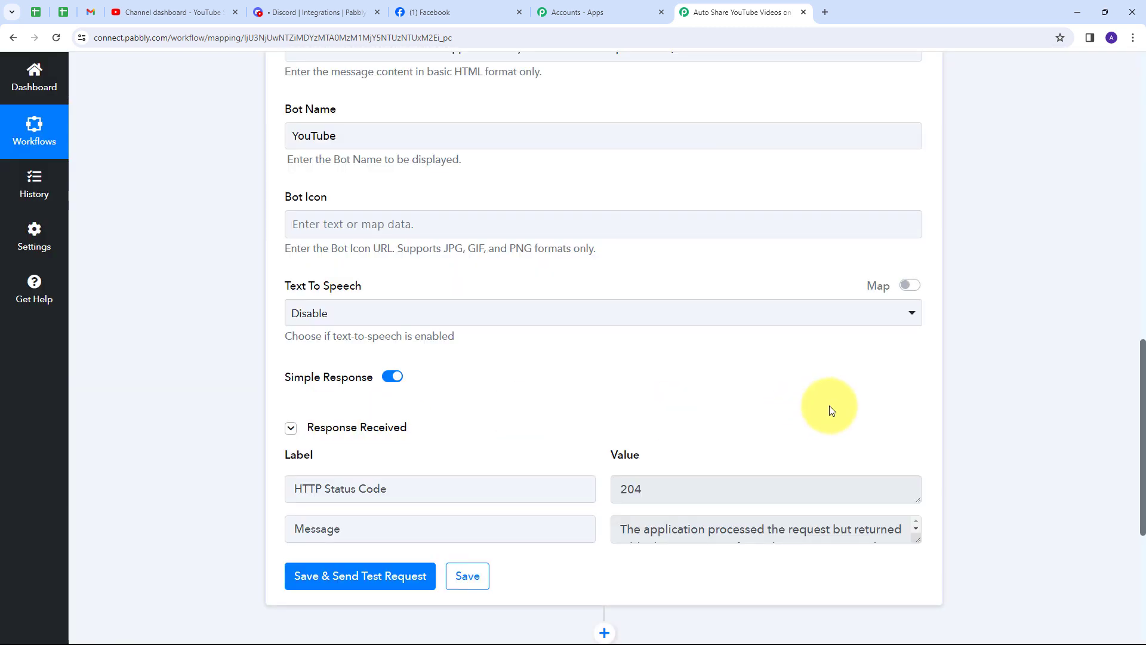
scroll(830, 411, "down", 2)
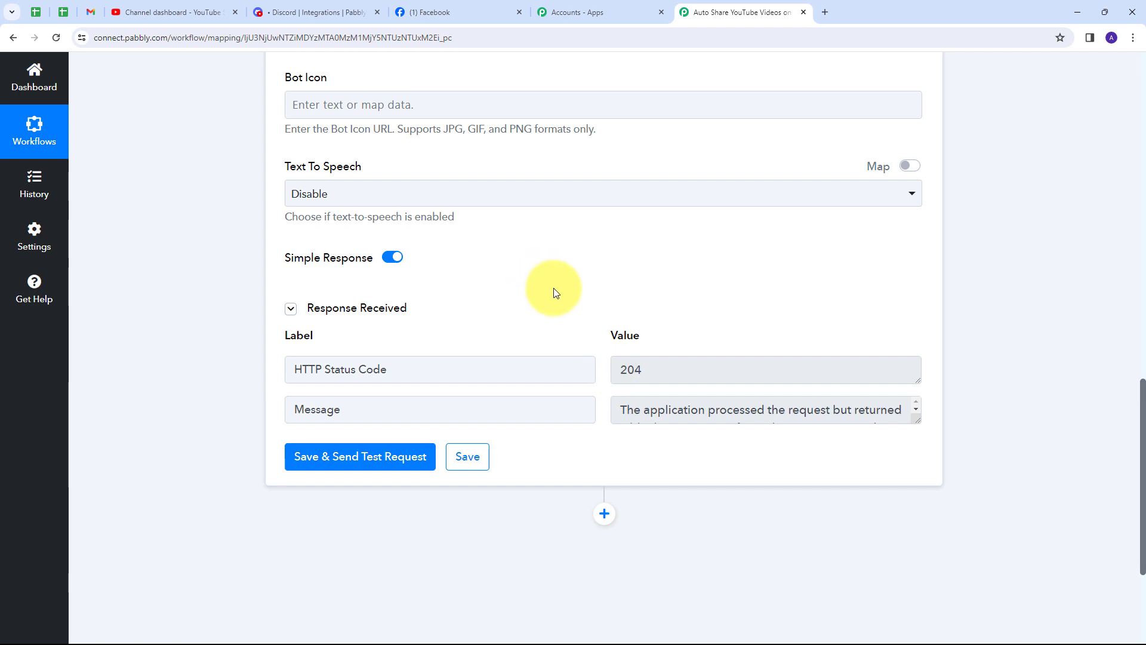
- Switch to Discord, leave the server settings and check the test message in #youtube-videos, including the video its link opens
left_click(307, 14)
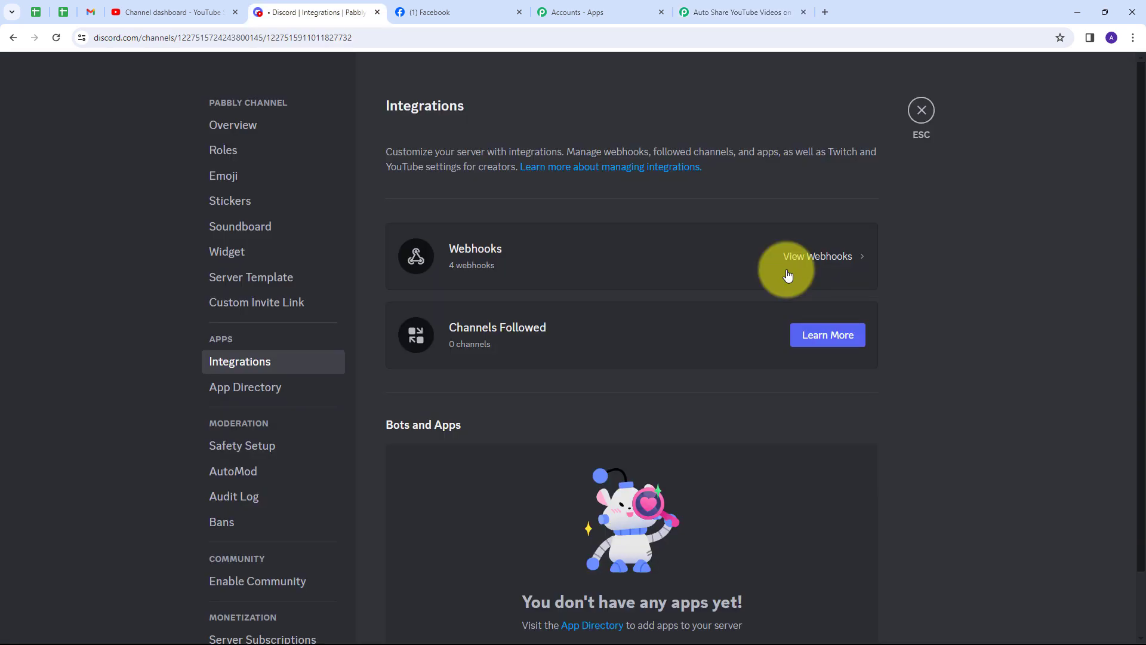
left_click(788, 276)
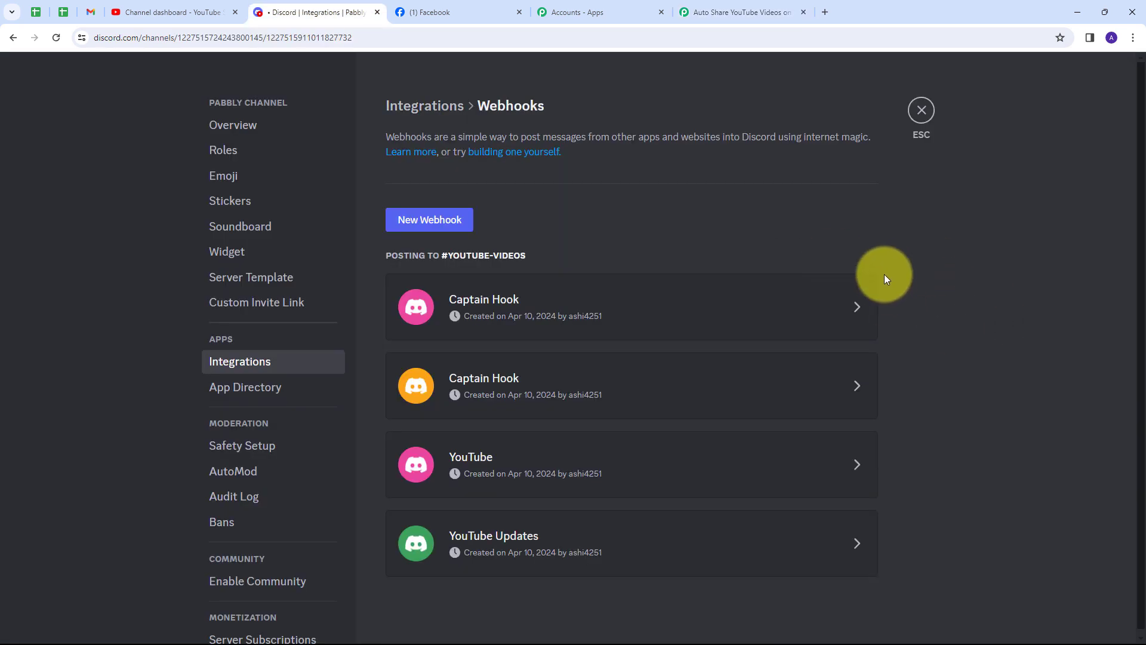
left_click(930, 131)
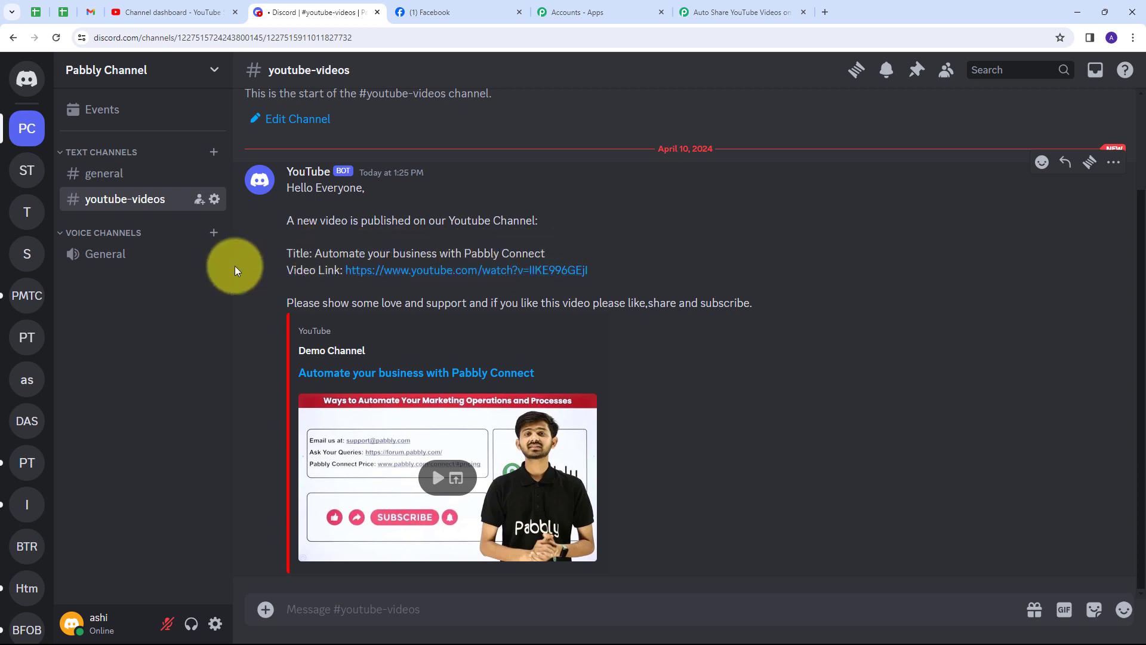
left_click(403, 272)
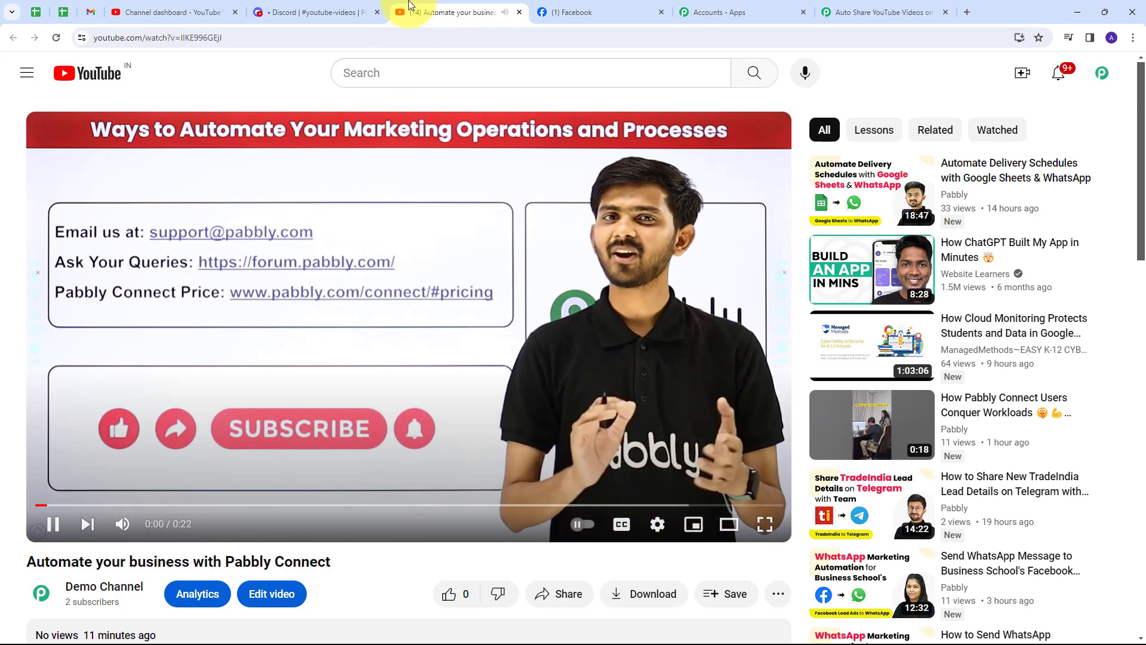
left_click(354, 238)
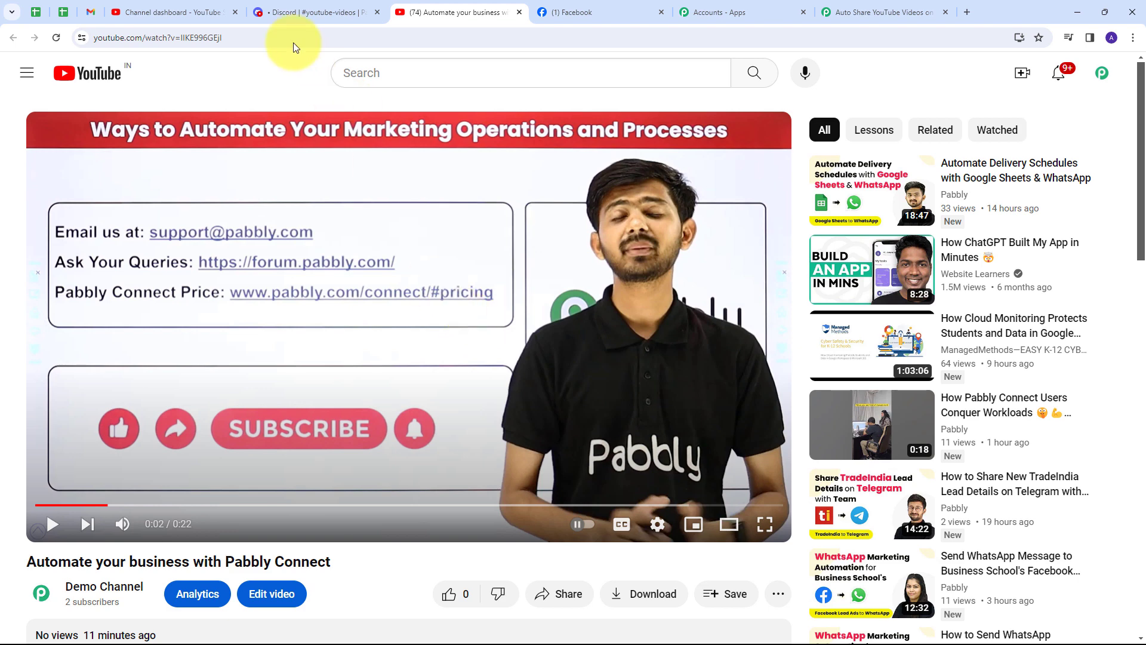
left_click(295, 12)
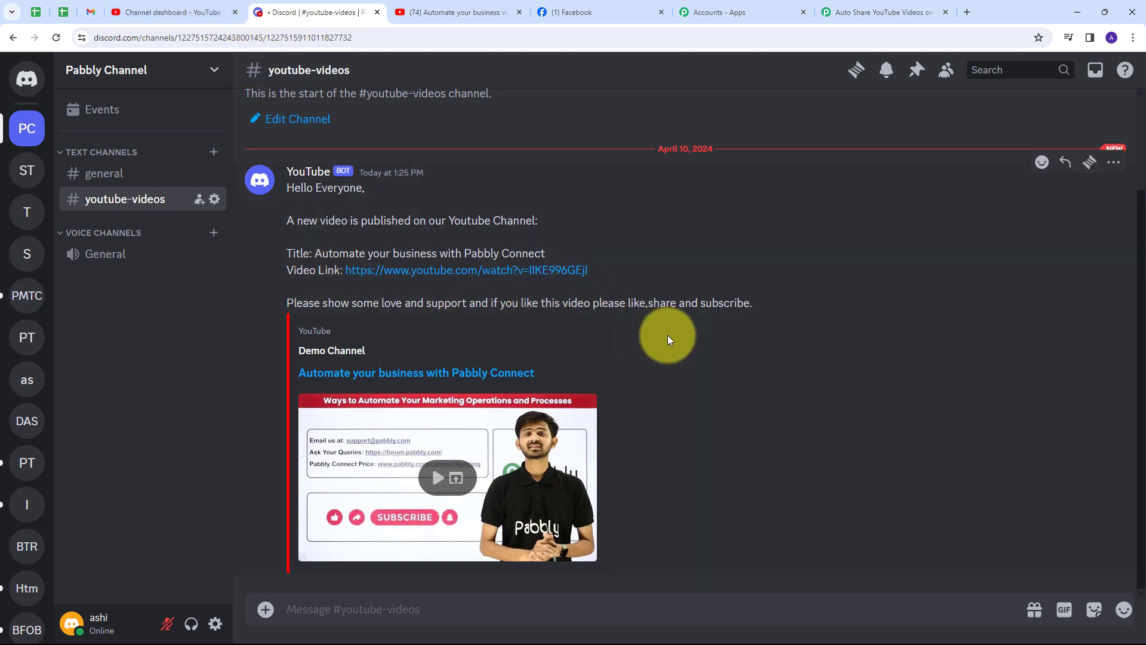
- Switch to Pabbly Connect and add a Facebook Pages action after the Discord step, with Create Page Post as the action event
key("ctrl+9")
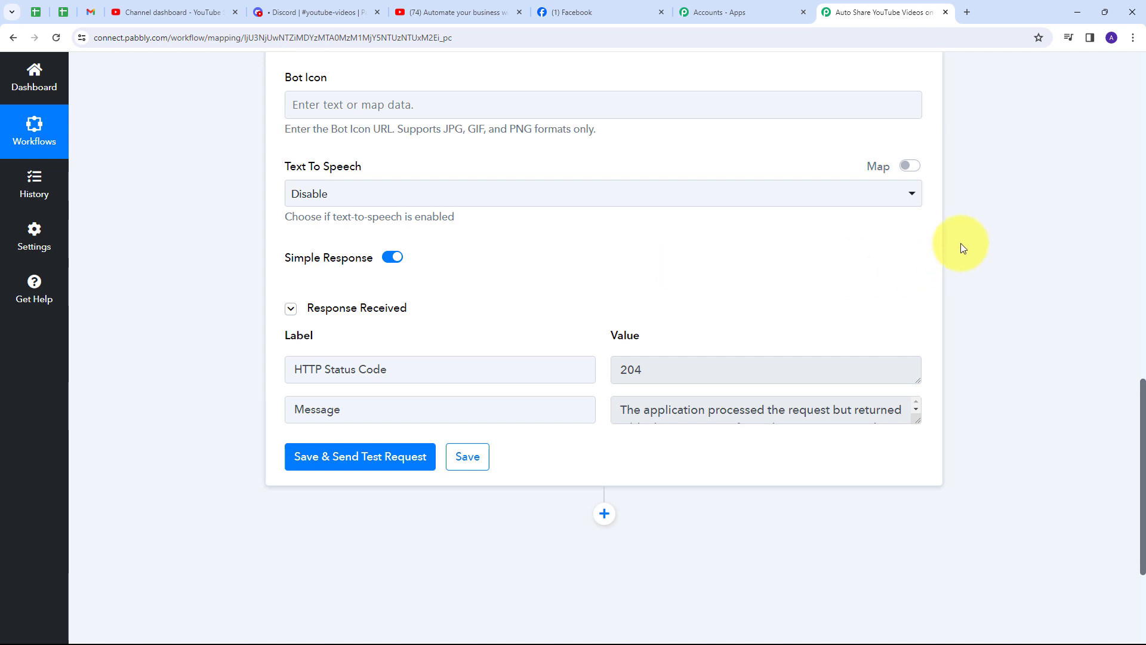
scroll(962, 242, "down", 3)
left_click(604, 335)
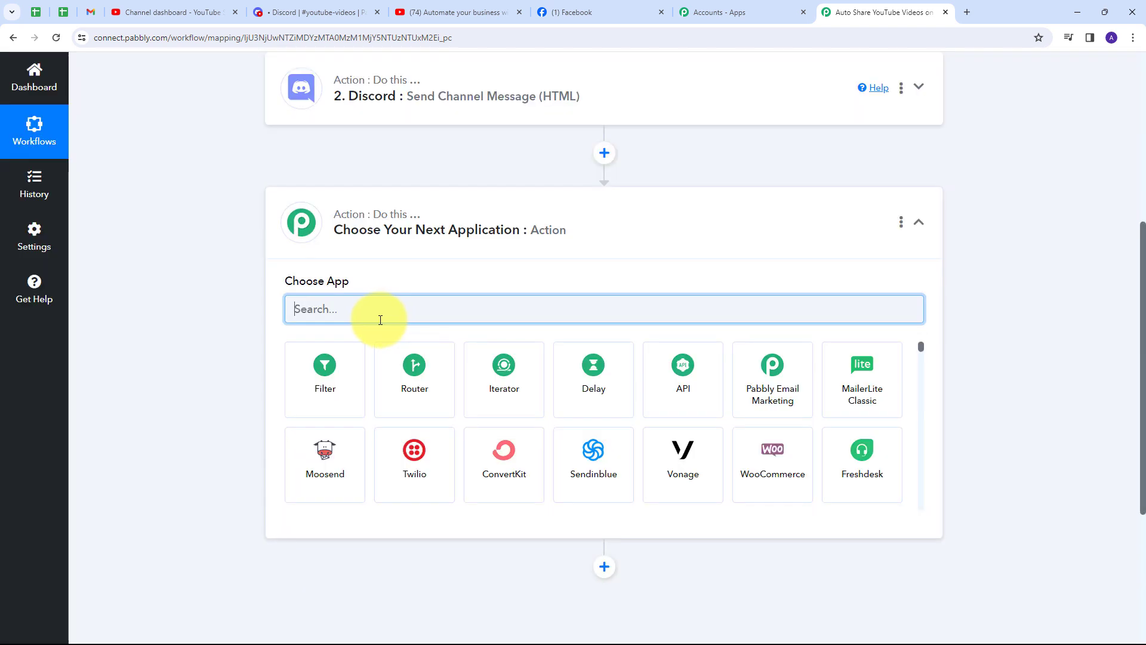
type("Facebook")
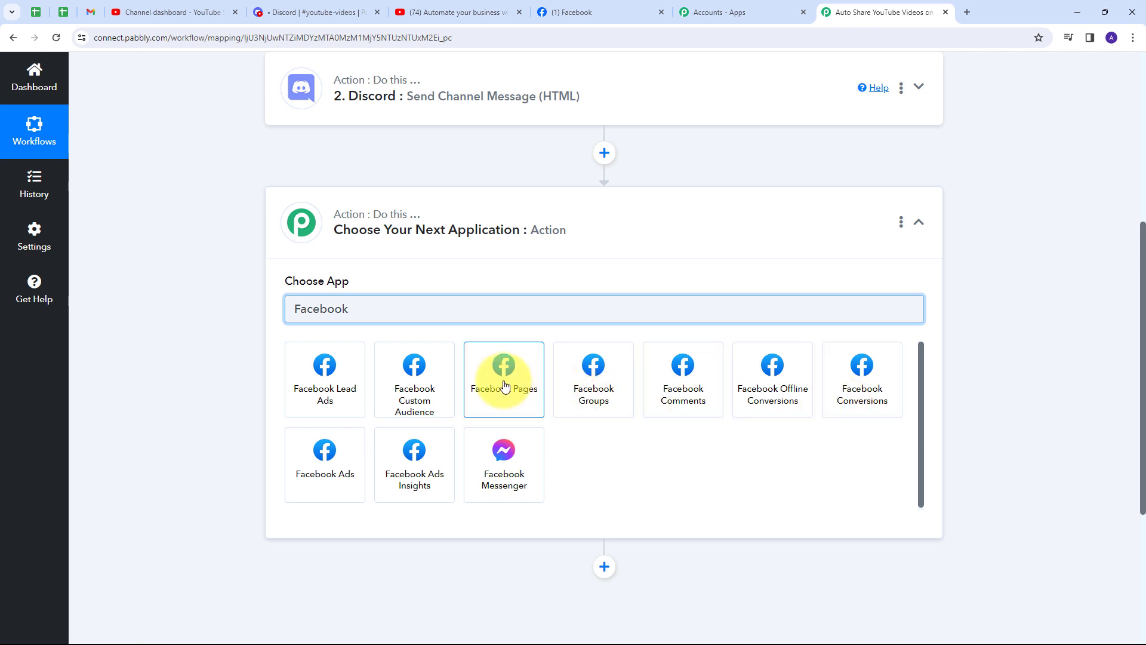
left_click(507, 387)
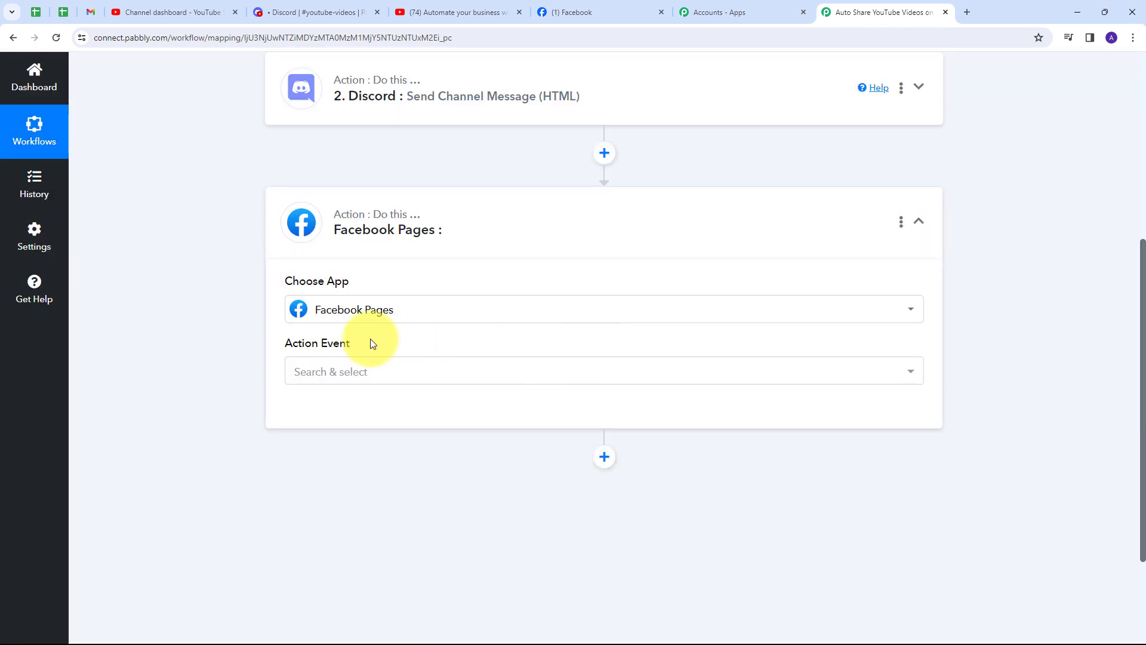
scroll(484, 317, "down", 1)
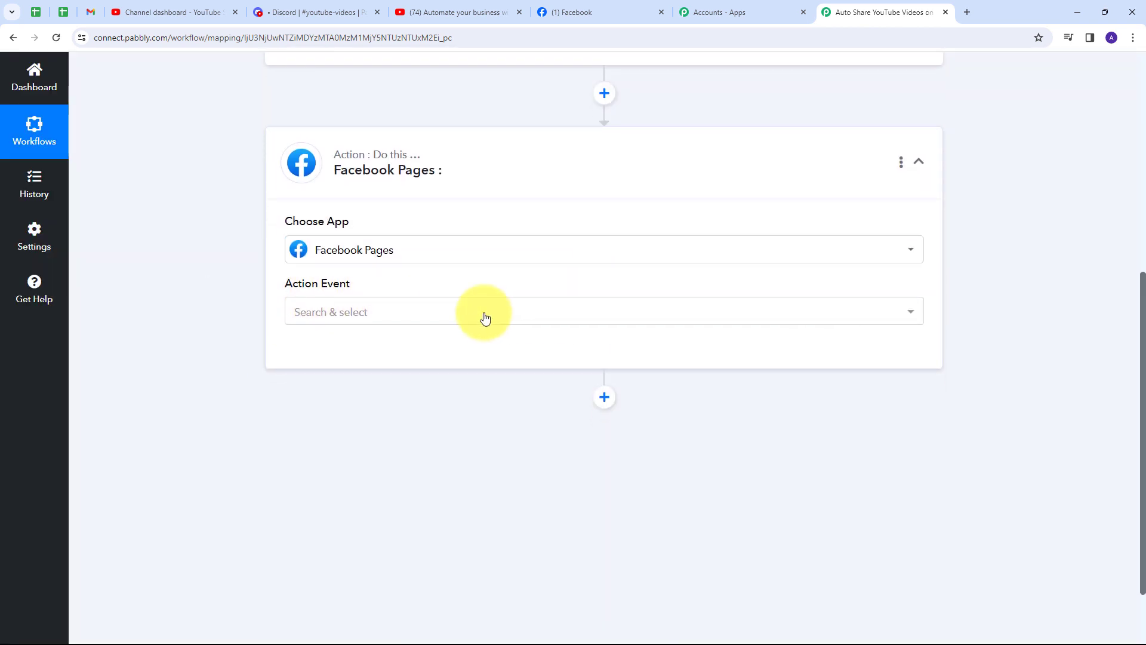
left_click(576, 316)
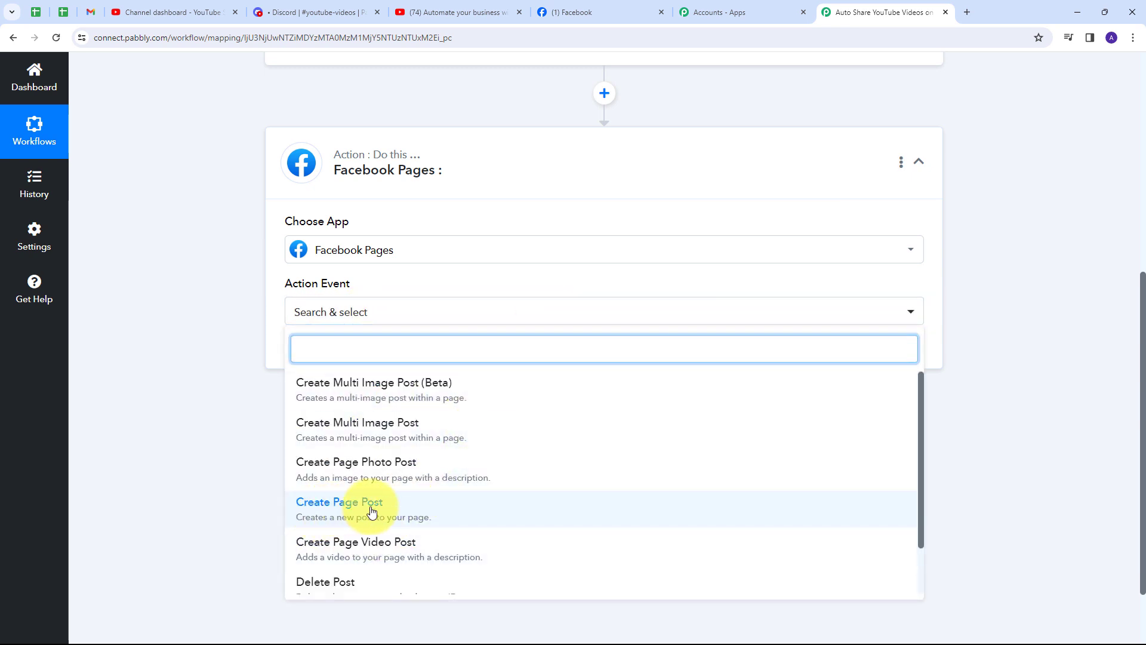
left_click(371, 512)
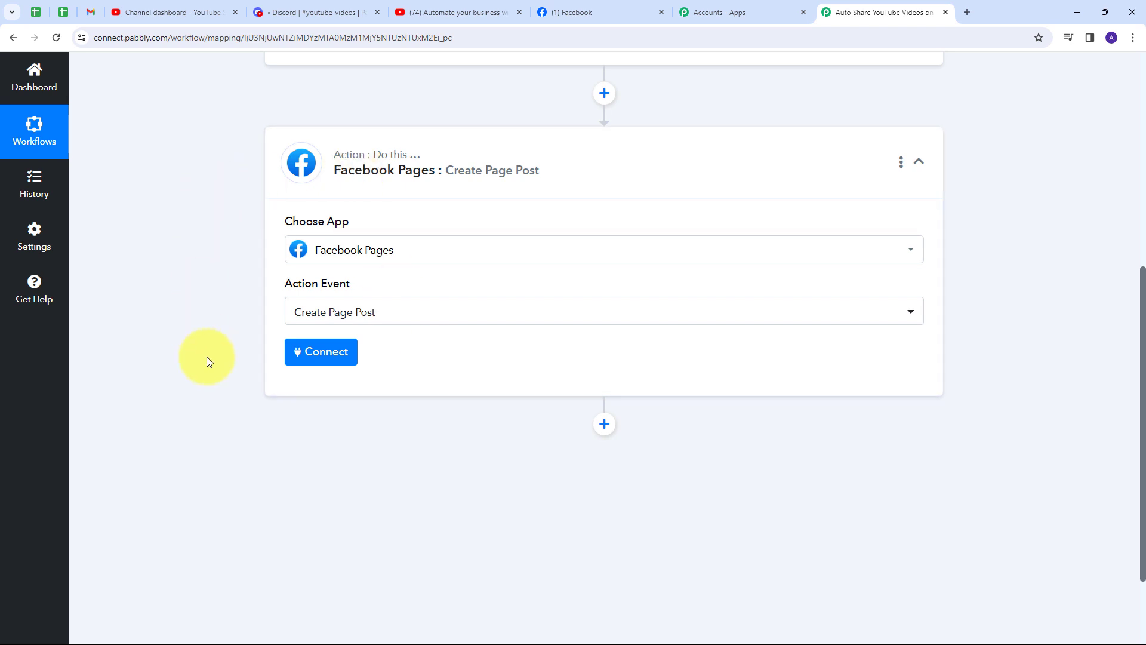
- Connect the Facebook Pages action through a new connection, authorising Pabbly Connect with the previously linked Facebook account
left_click(328, 363)
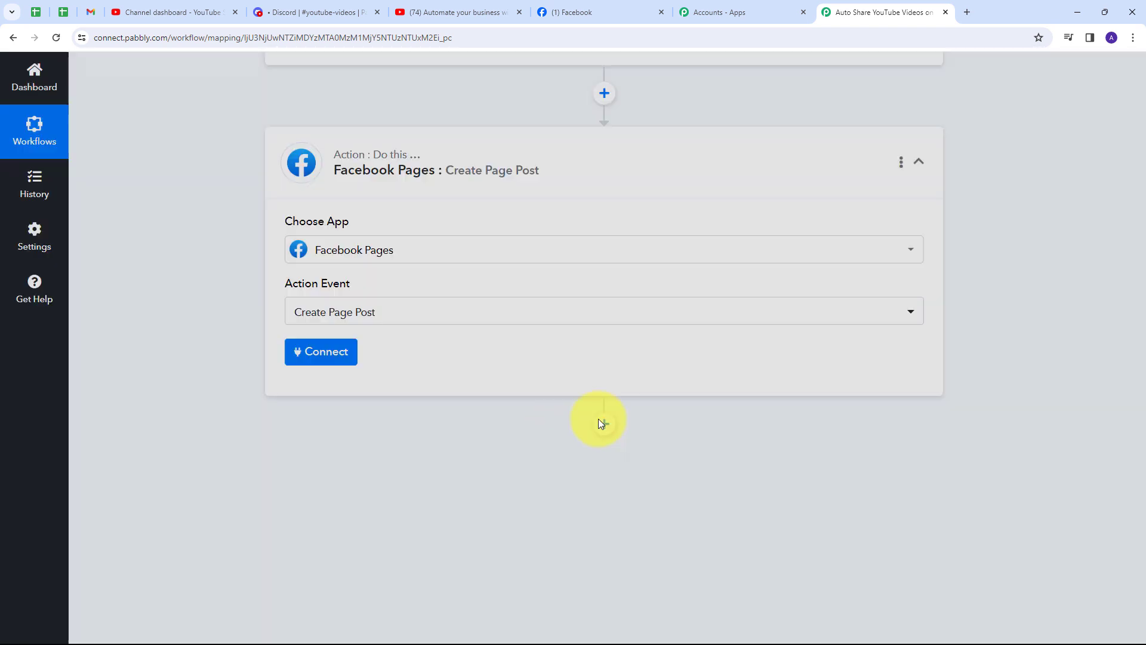
left_click(589, 208)
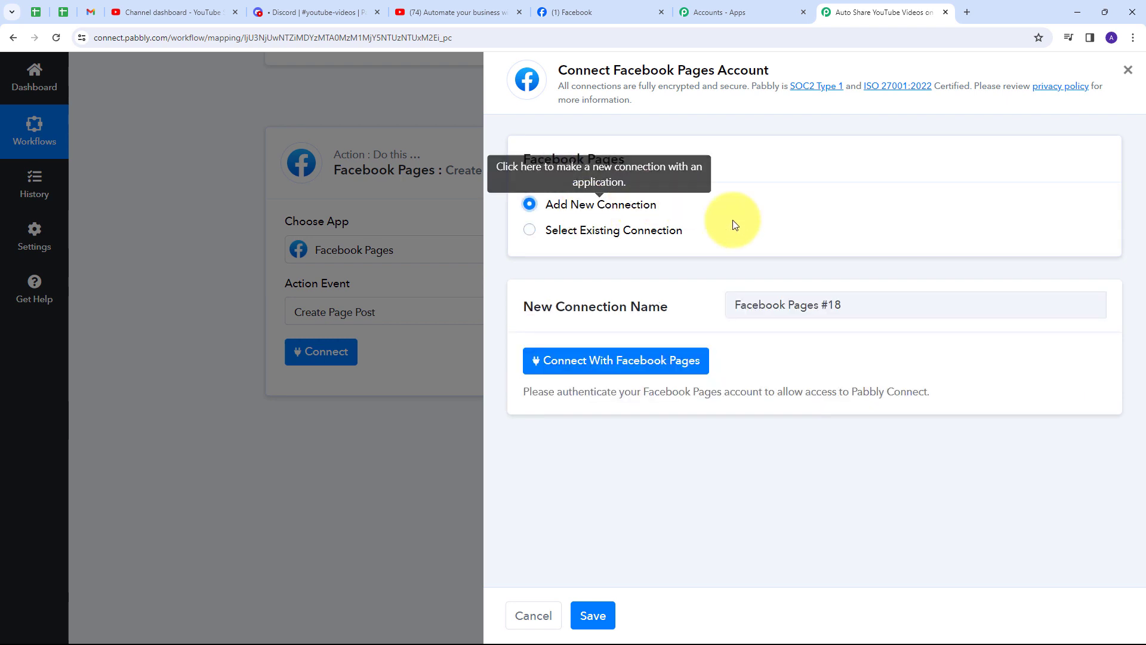
left_click(626, 362)
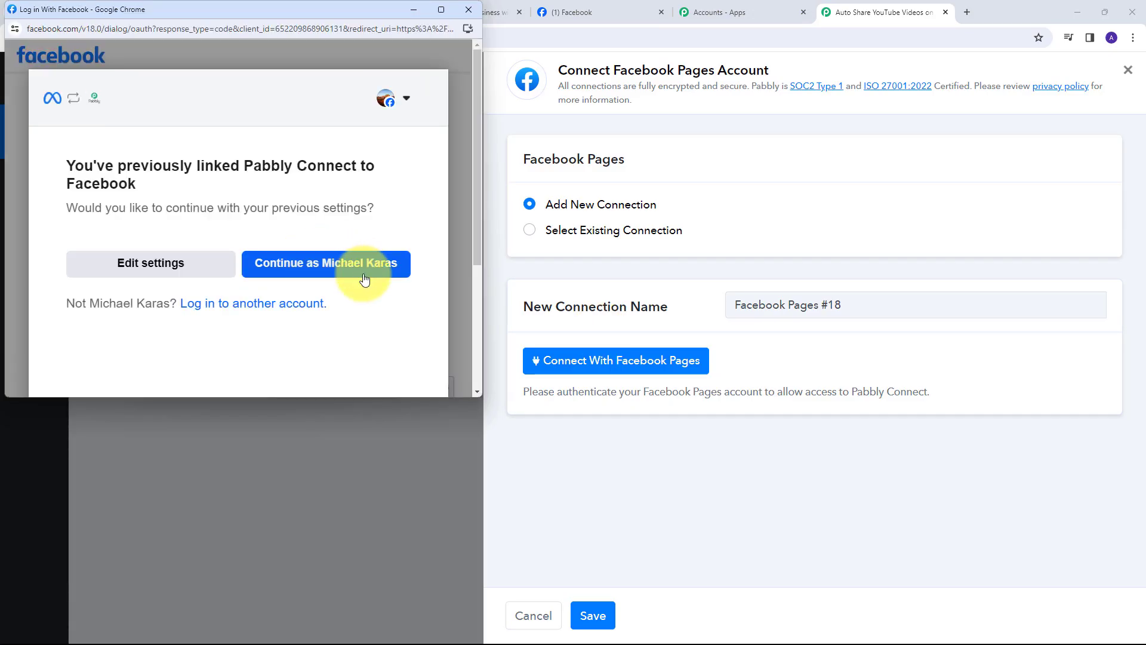
left_click(322, 267)
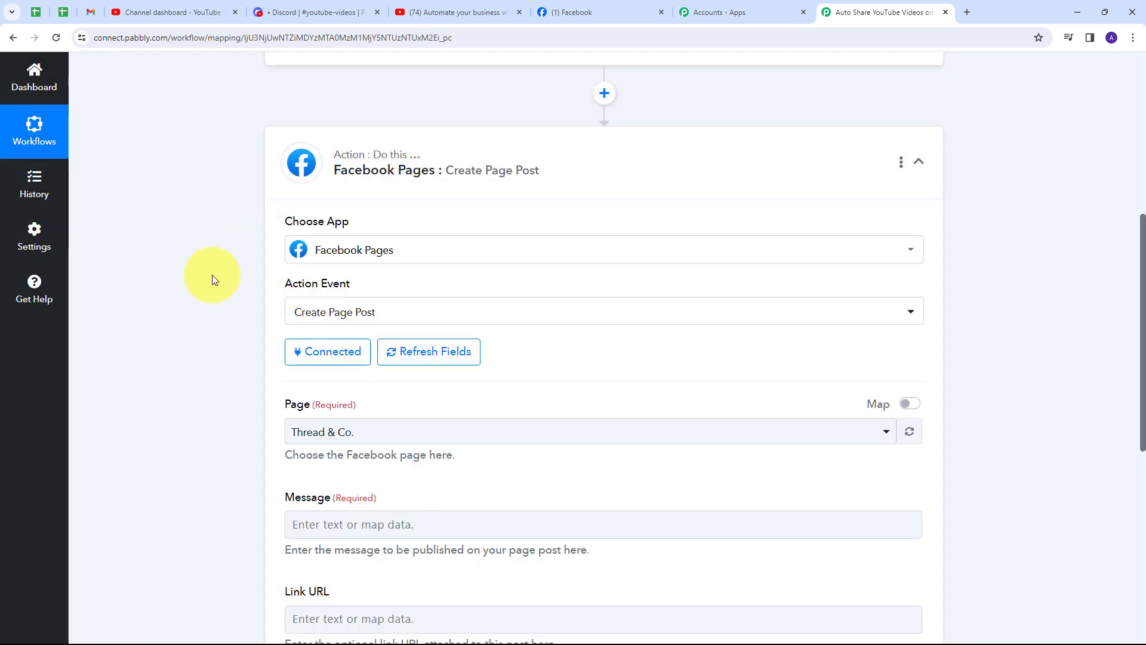
scroll(193, 297, "down", 3)
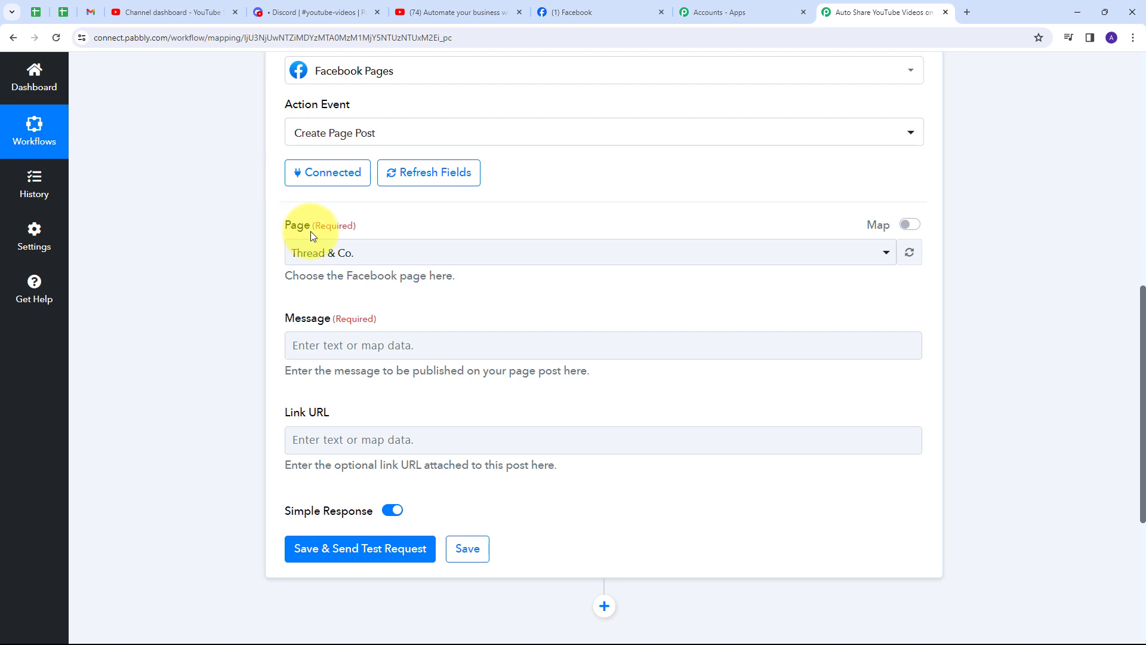
- Switch to Facebook and look over the Pabbly Connect page's header and name
left_click(599, 11)
scroll(191, 238, "down", 2)
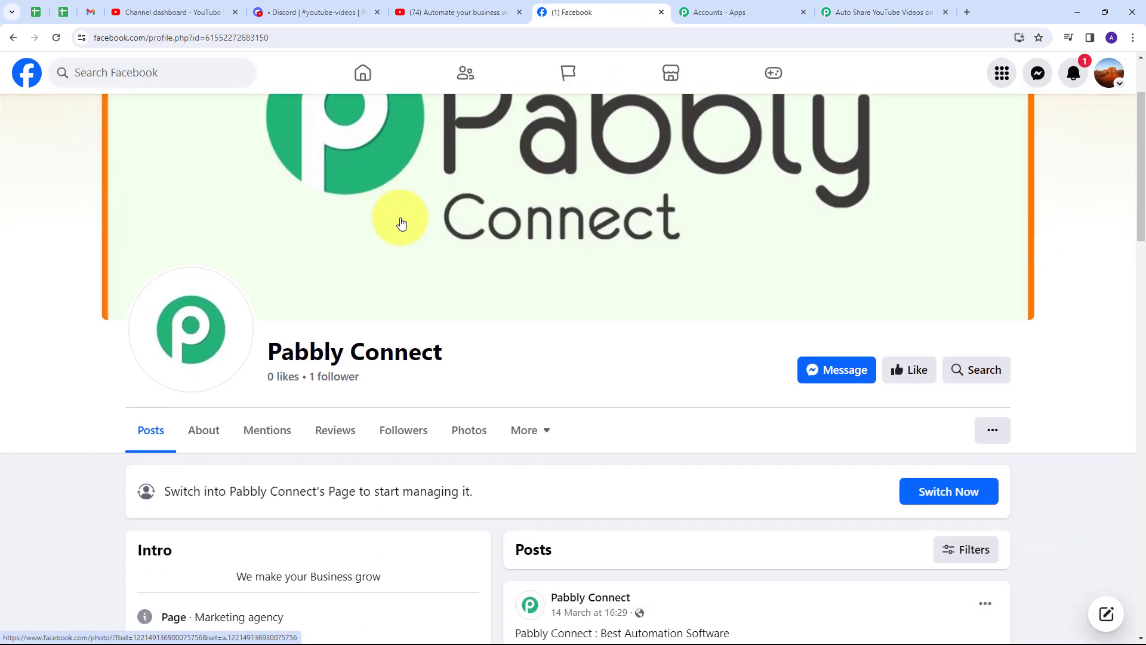
left_click_drag(267, 355, 358, 340)
scroll(538, 282, "up", 2)
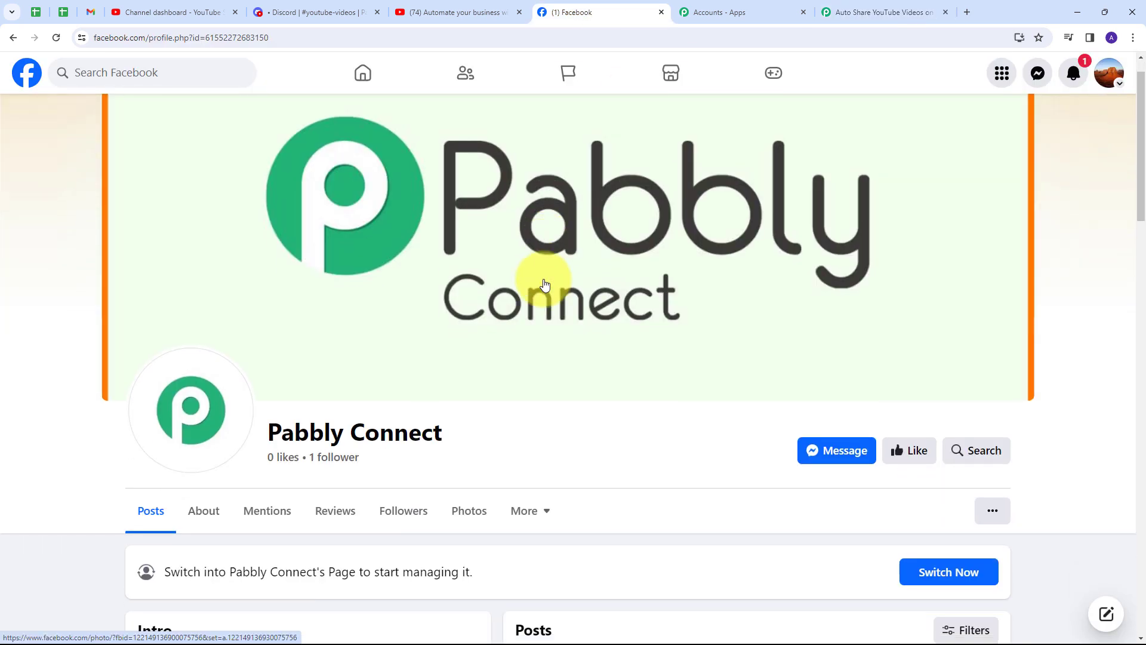
scroll(430, 302, "down", 2)
scroll(160, 225, "up", 2)
scroll(525, 335, "down", 4)
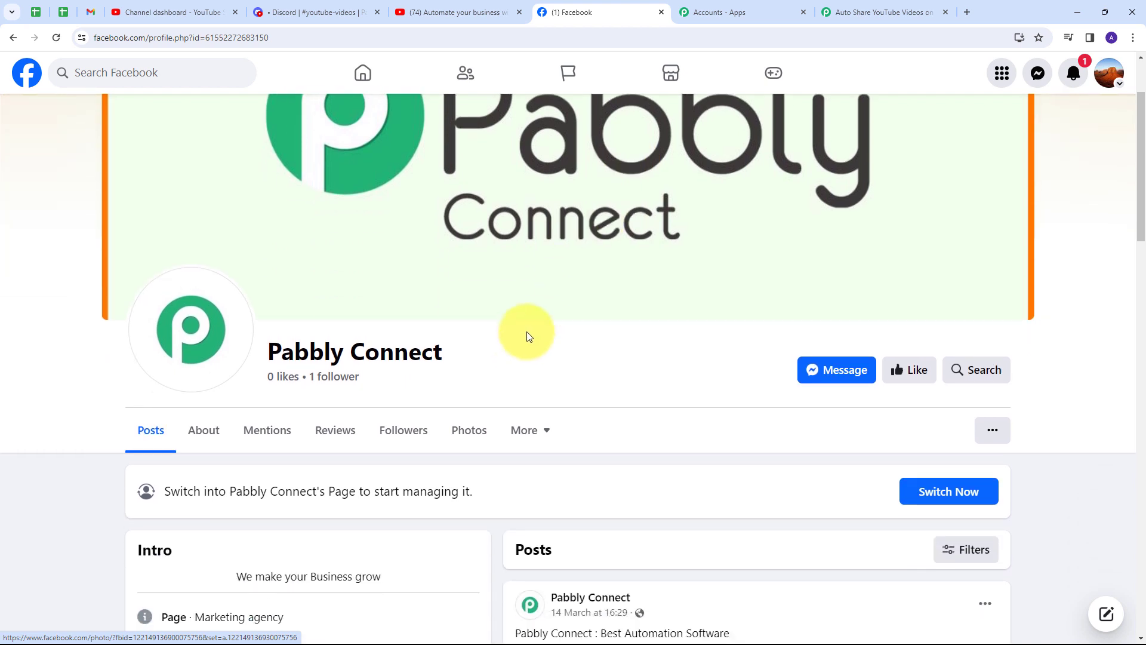
scroll(622, 353, "up", 2)
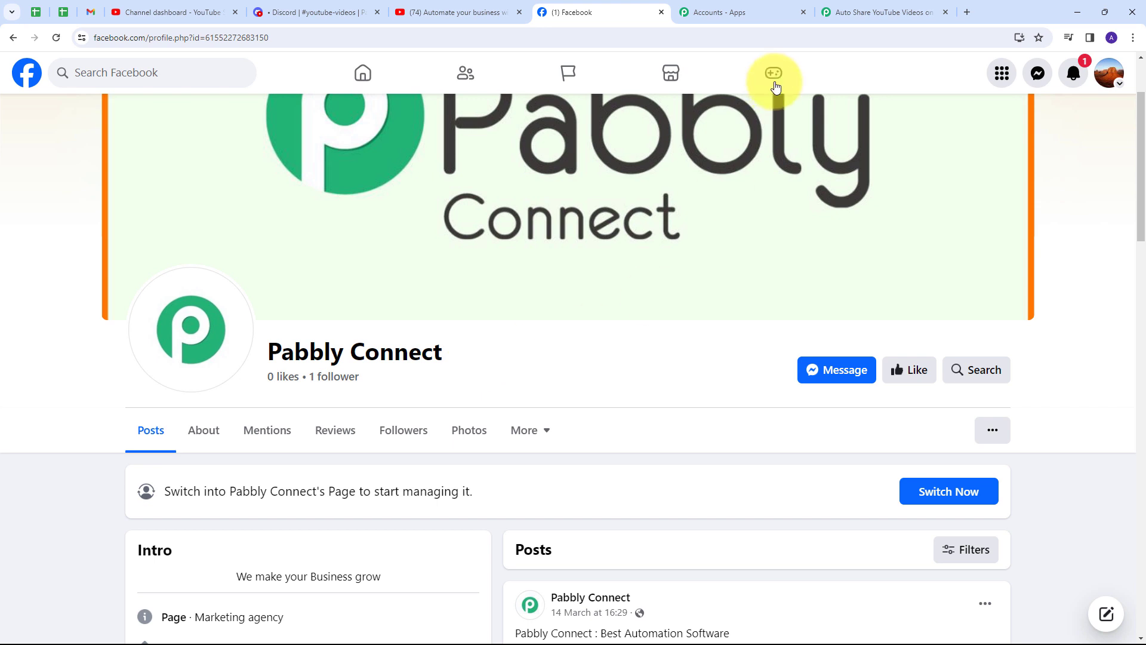
- Switch back to the Pabbly Connect workflow and choose Pabbly Connect as the Facebook page for the post
left_click(884, 12)
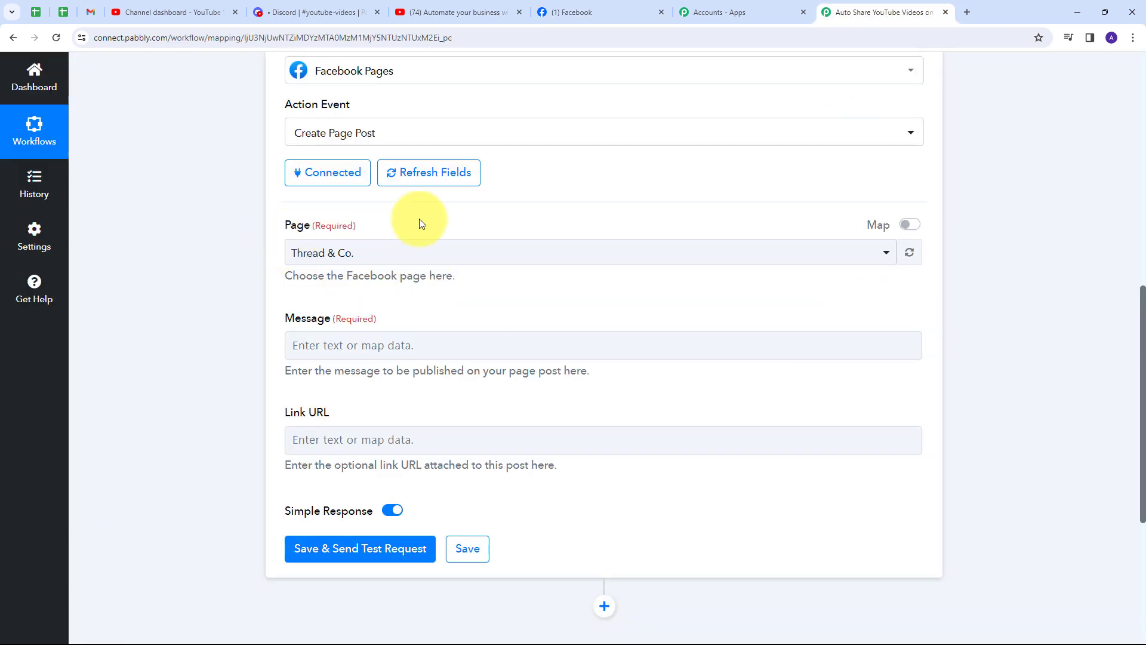
left_click(663, 254)
scroll(384, 358, "down", 6)
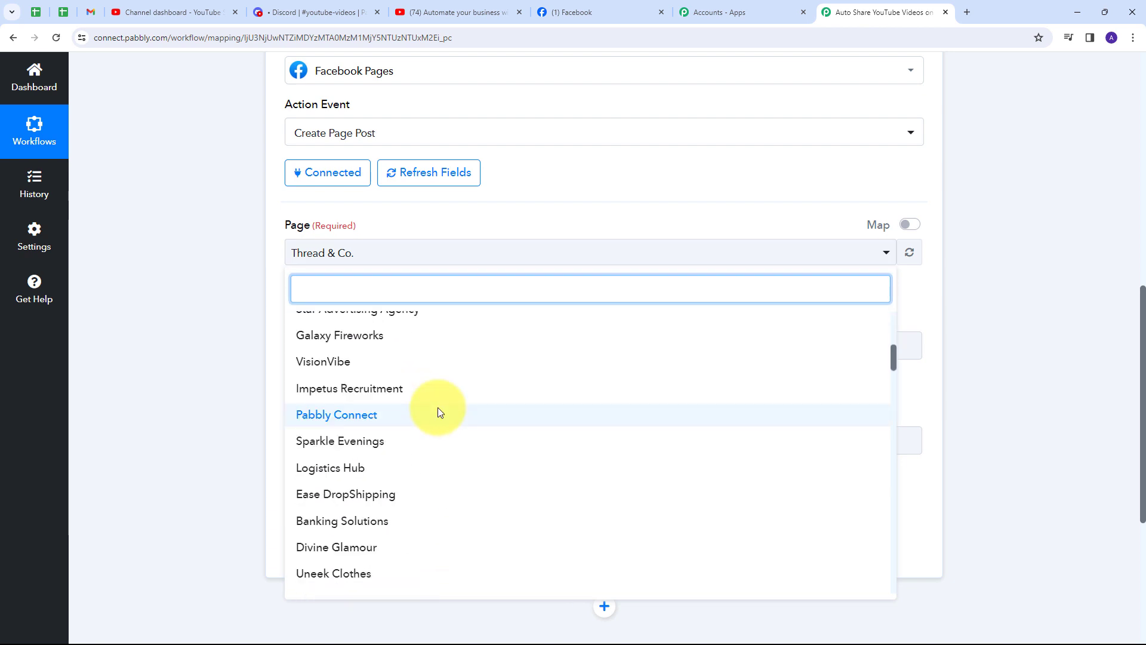
scroll(441, 346, "down", 2)
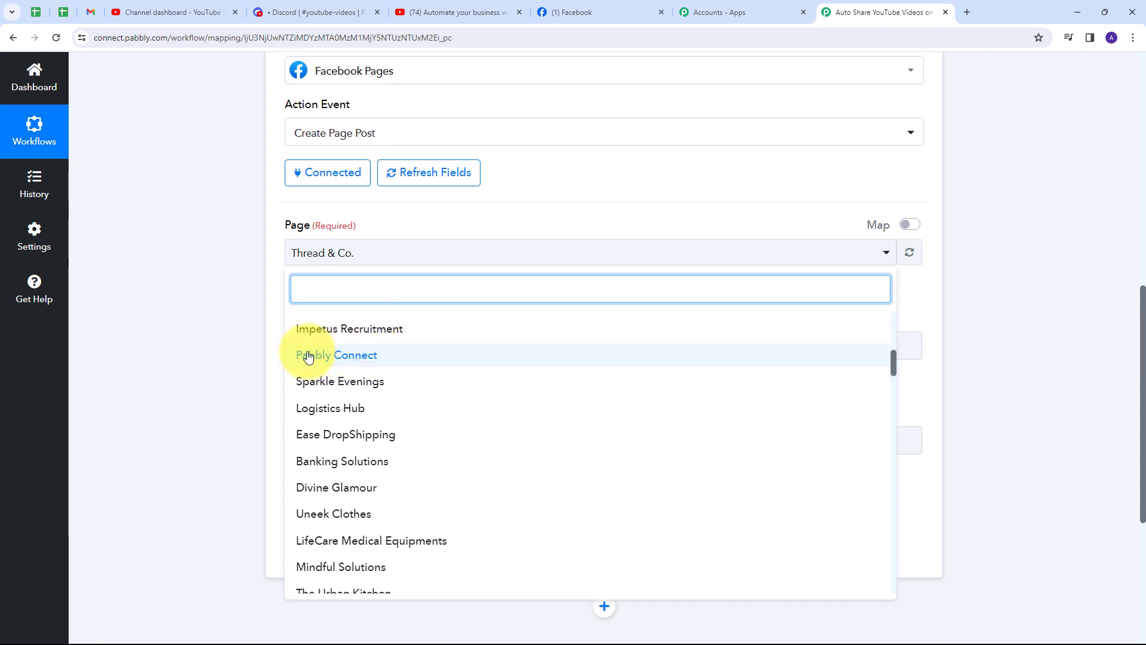
left_click(345, 356)
scroll(335, 299, "down", 1)
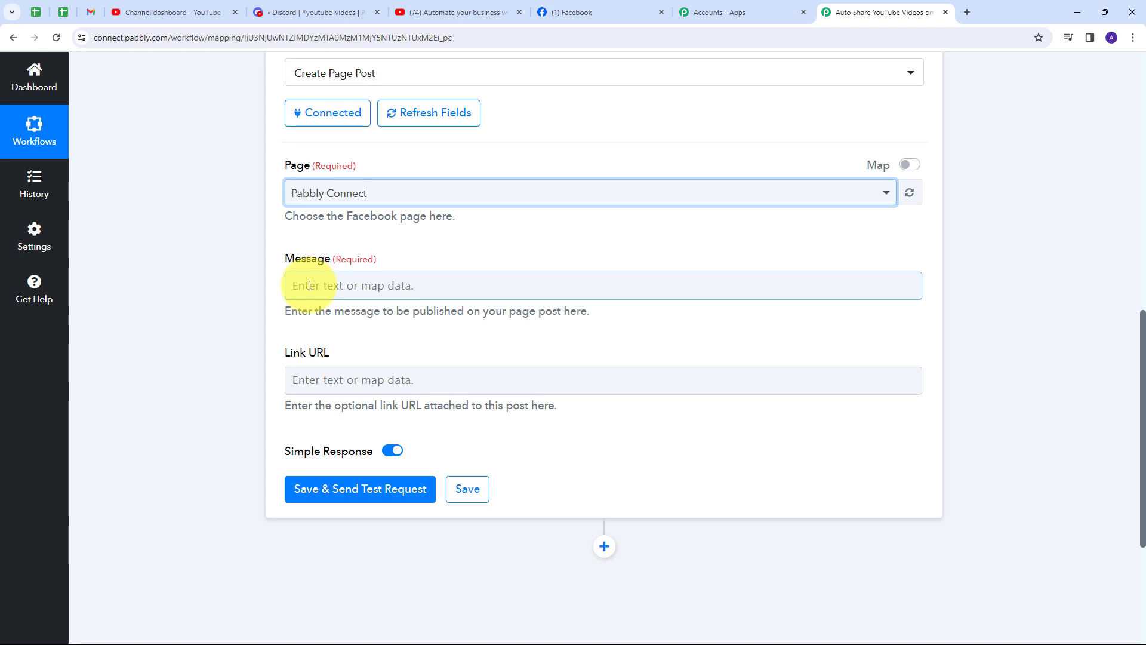
- Fill the message with a "Hello Everyone," greeting, "A new video is published on our Youtube Channel:", a "Title:" line and a like, share and subscribe request
left_click(309, 285)
type("Hello Everyone,  A new video is published on our Youtube Channel:  Title:  Please show some love and support and if you like this video please like,share and subscribe.")
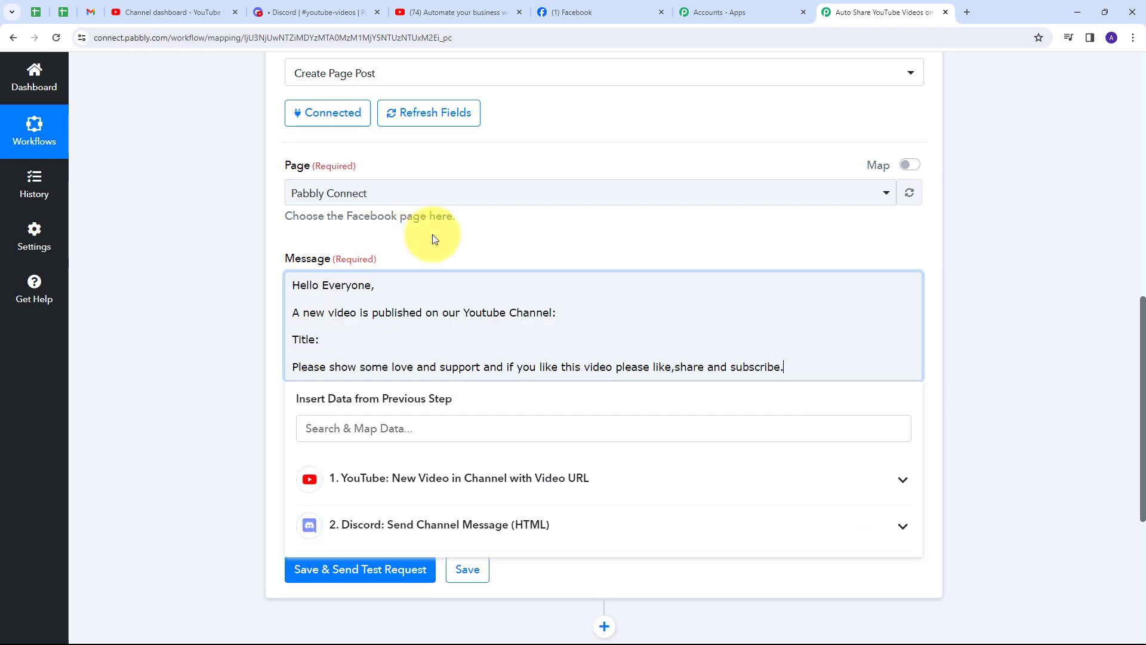
left_click(433, 234)
left_click(298, 289)
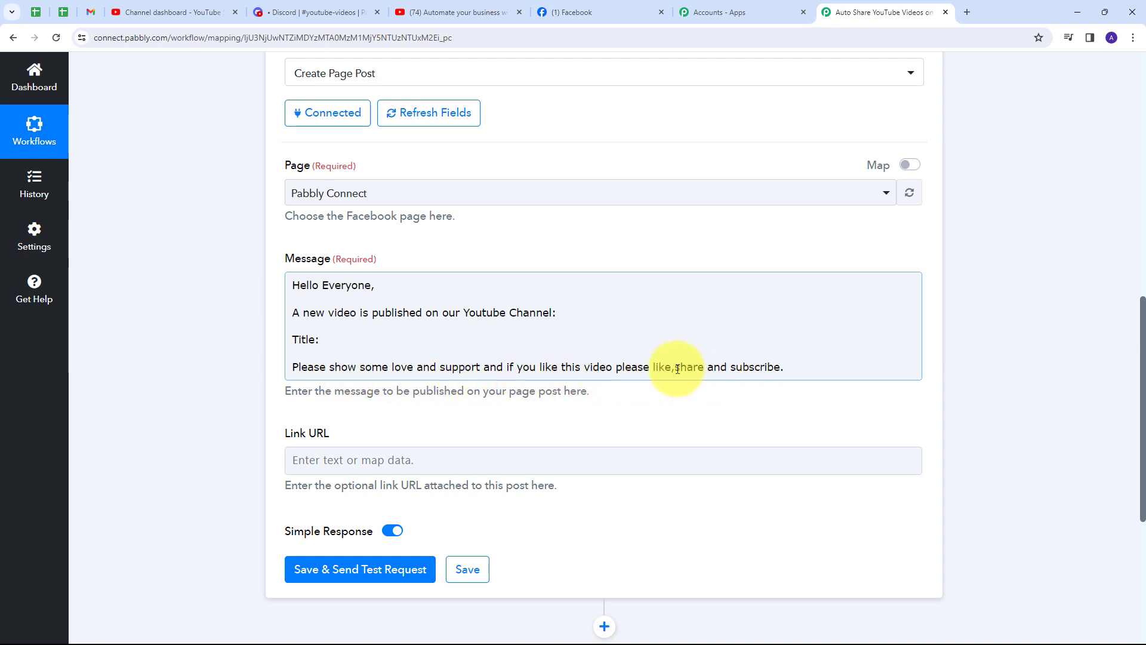
- Map the YouTube step's Res1 Snippet Title after "Title:" in the Facebook post message
left_click(326, 340)
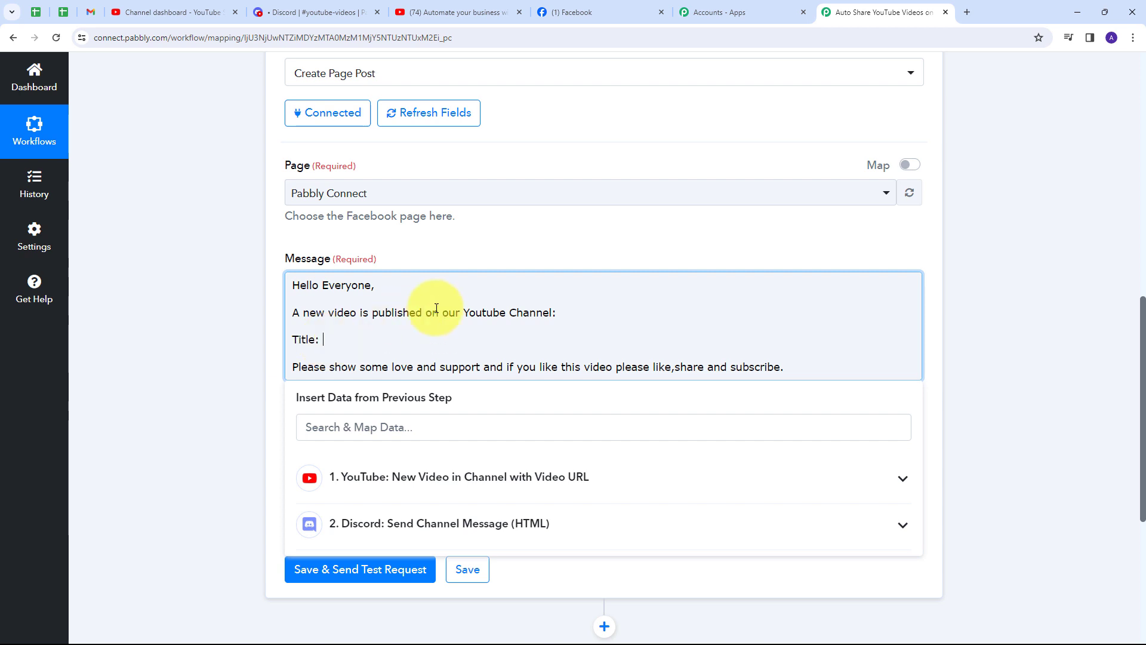
scroll(453, 287, "down", 1)
left_click(462, 412)
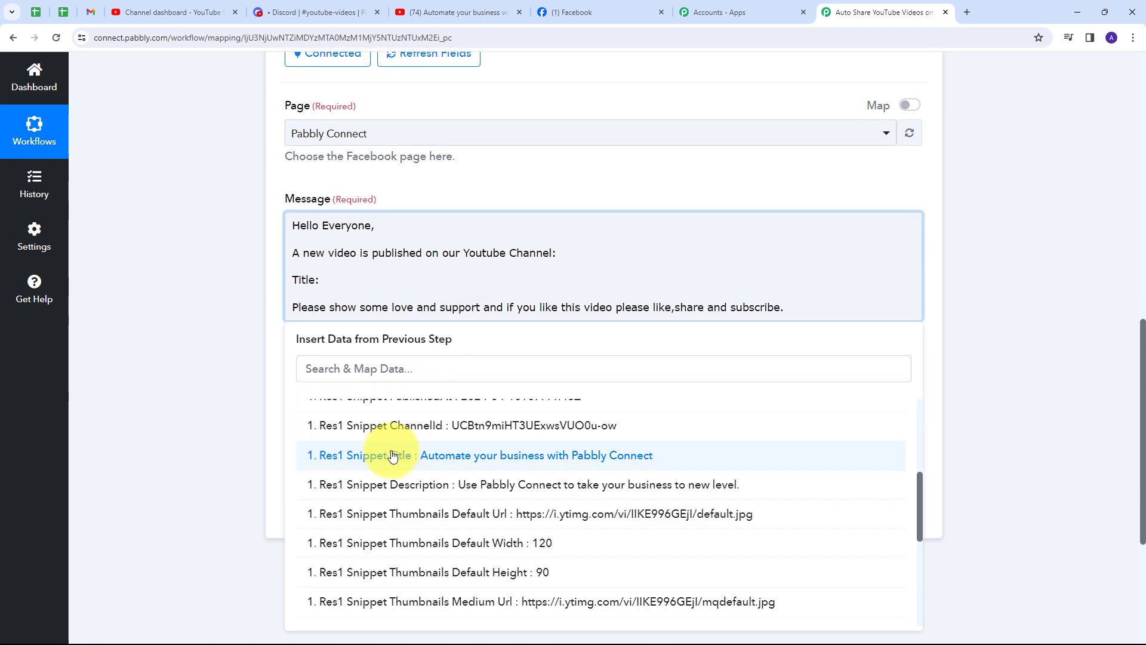
left_click(465, 462)
left_click(503, 187)
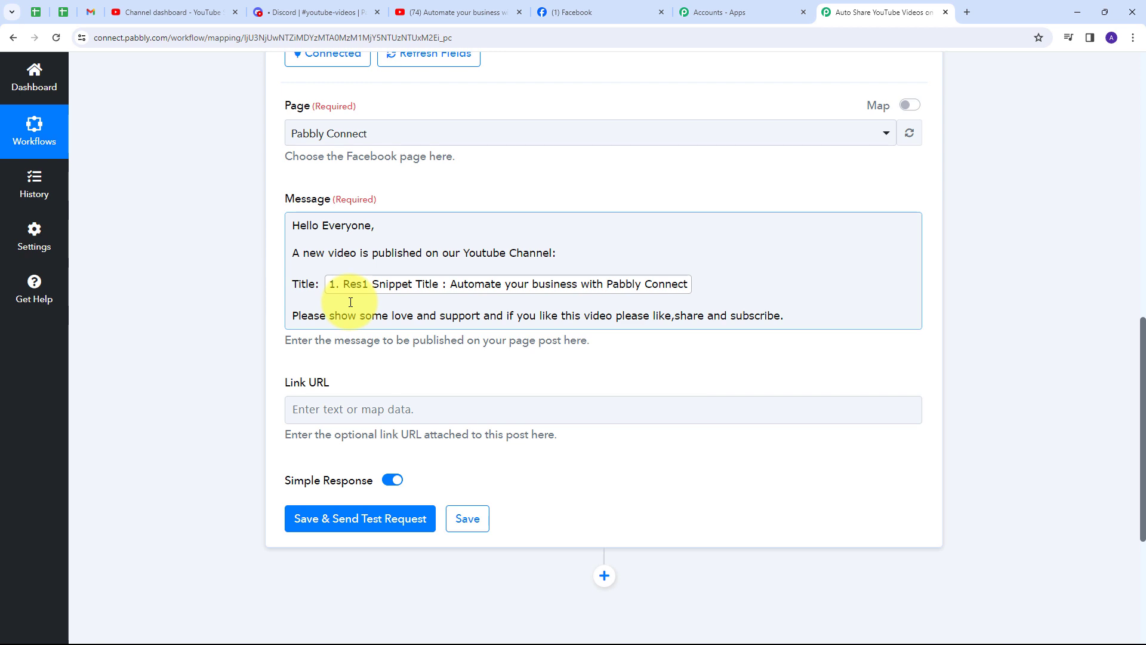
- Map the post's Link URL to the YouTube step's Res2 Video Url
scroll(351, 302, "down", 1)
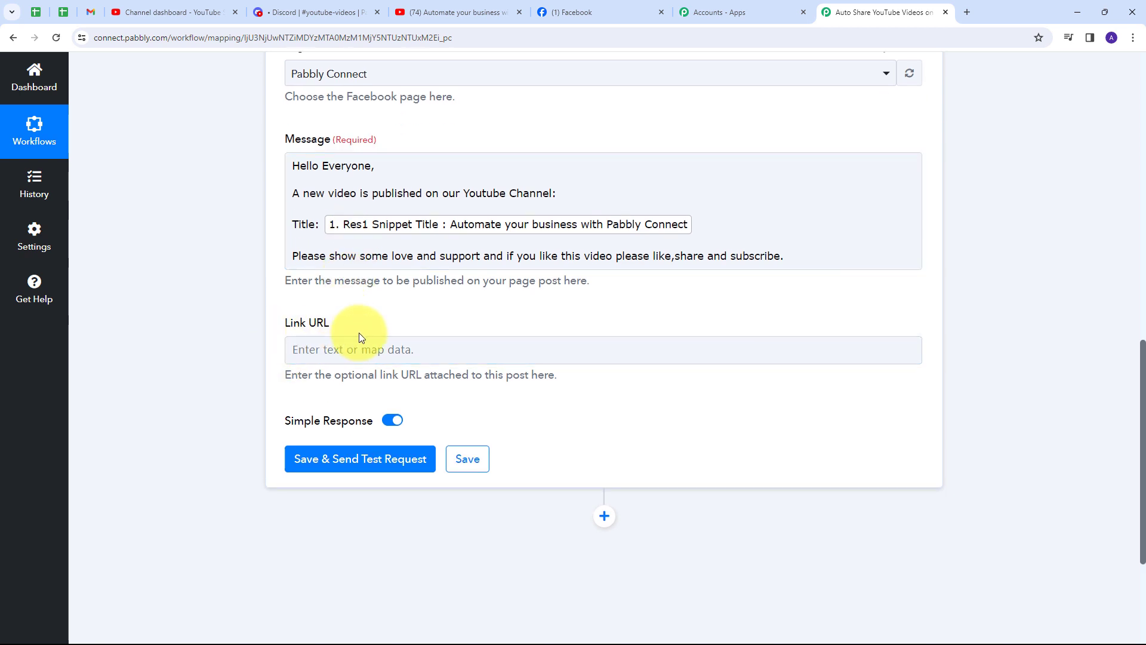
left_click(322, 358)
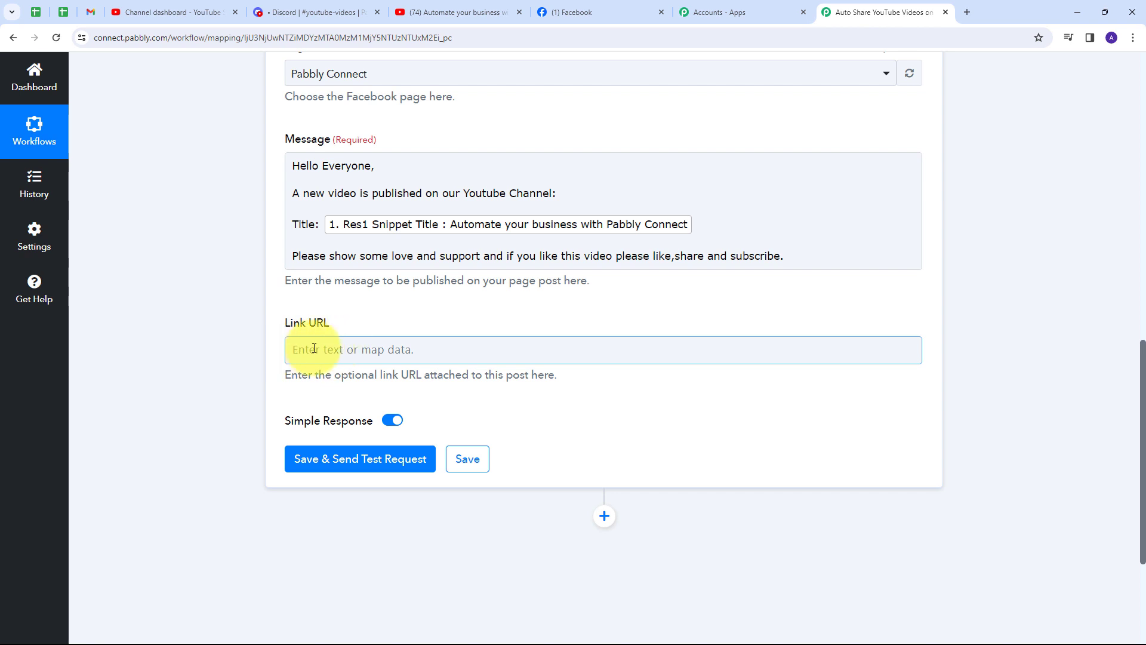
left_click(312, 350)
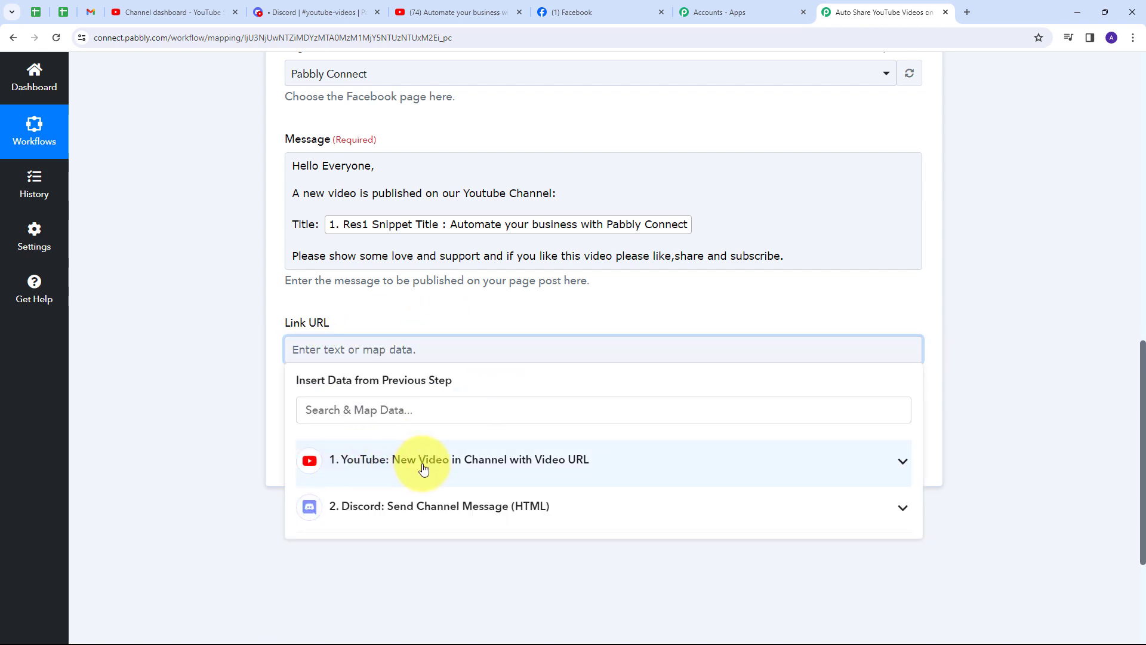
left_click(446, 469)
left_click(445, 467)
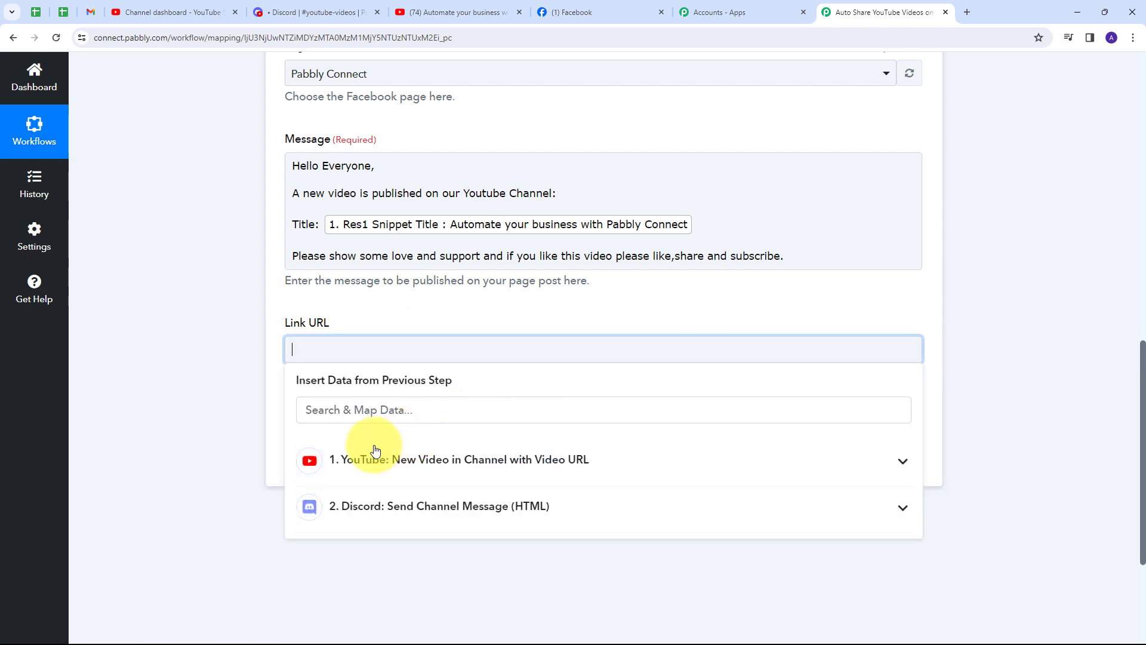
left_click(414, 462)
left_click(413, 500)
left_click(401, 296)
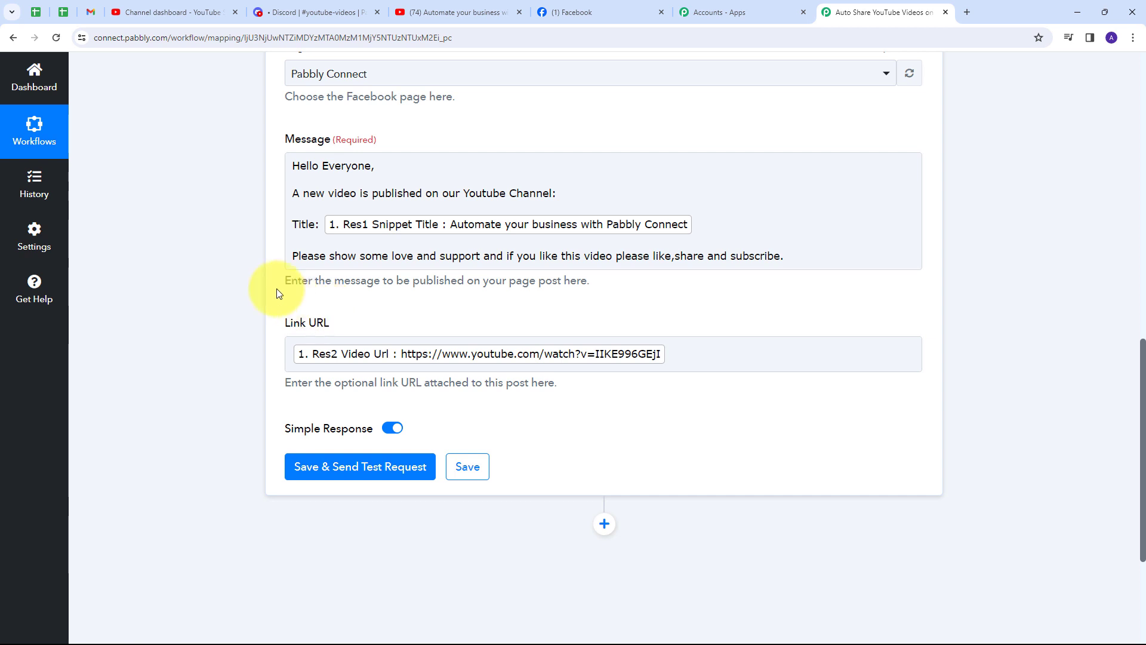
- Save the Facebook Pages action, send a test request and enlarge the returned data message to read it in full
left_click(353, 473)
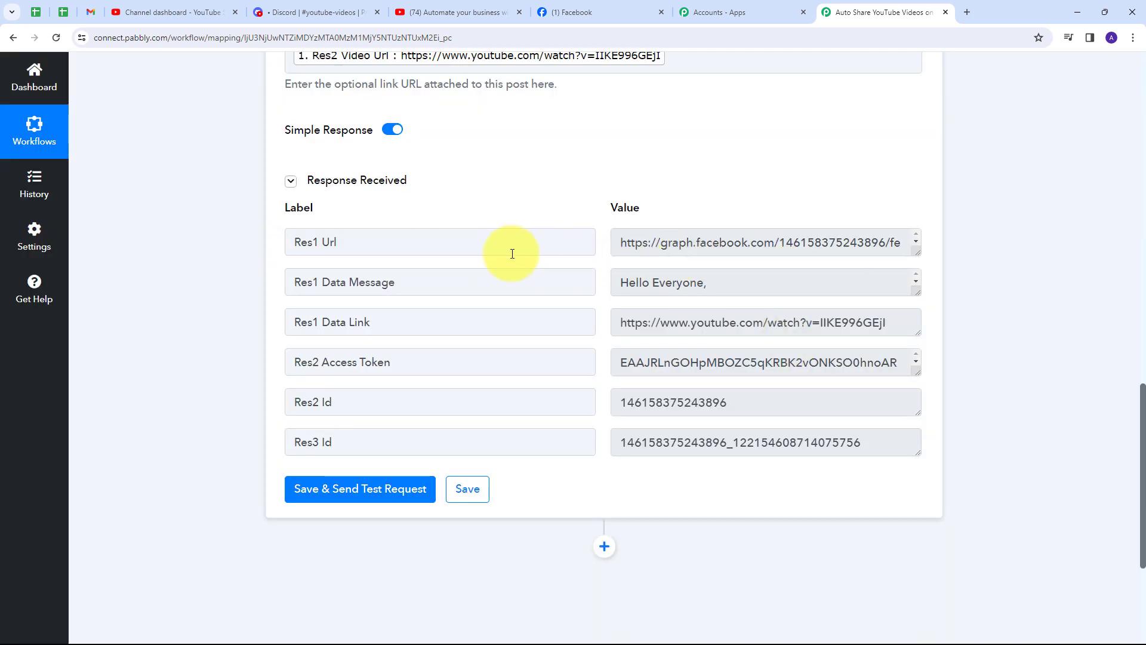
left_click(814, 274)
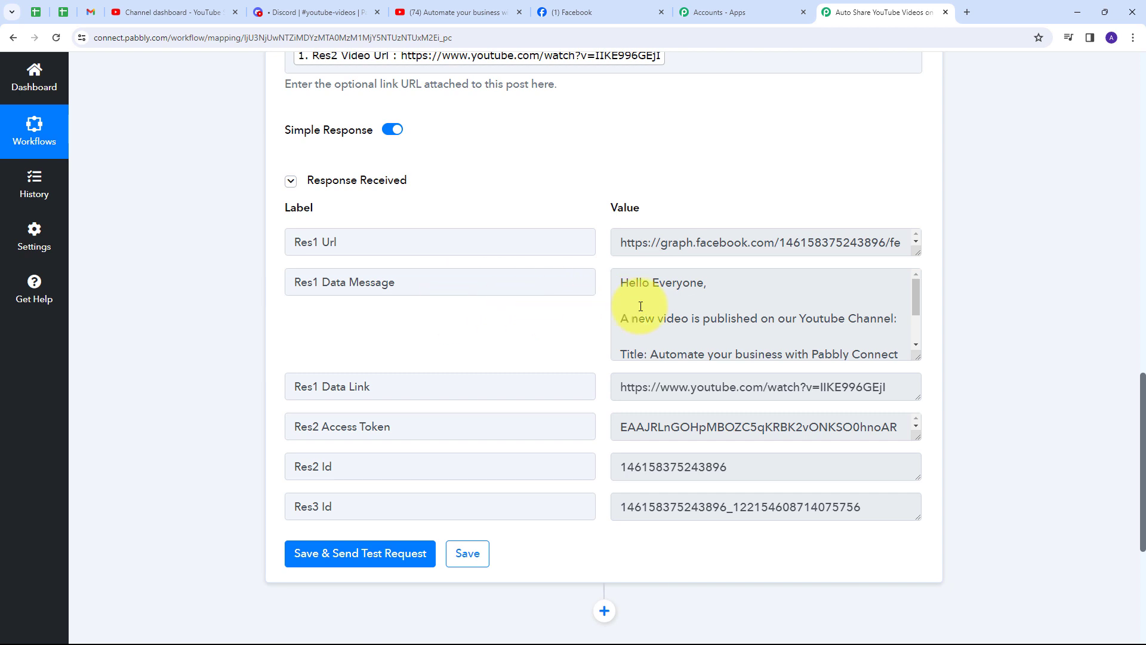
left_click_drag(915, 355, 912, 409)
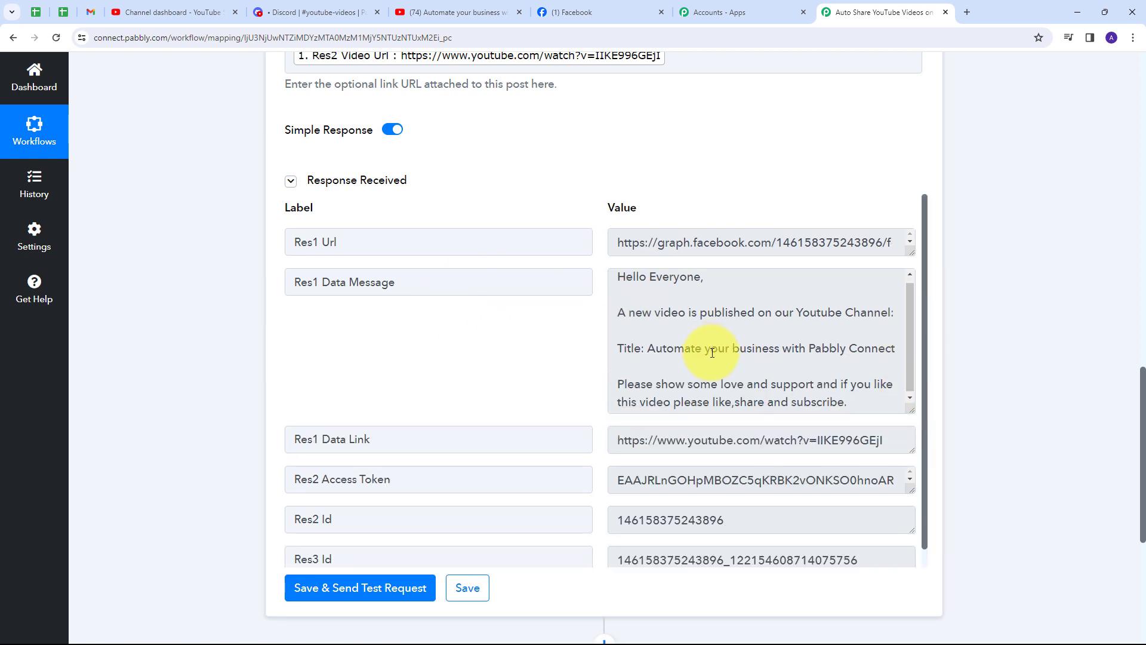
scroll(712, 353, "up", 1)
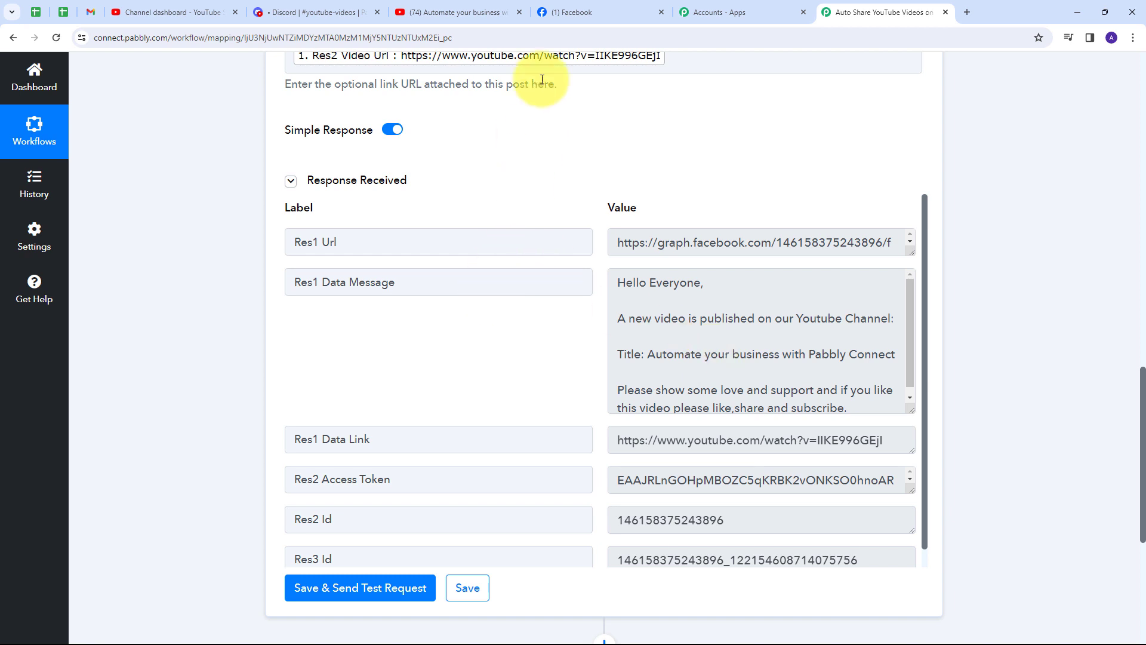
- Switch to Facebook, expand and check the newest post on the Pabbly Connect page, then open its linked YouTube video and pause it
left_click(569, 5)
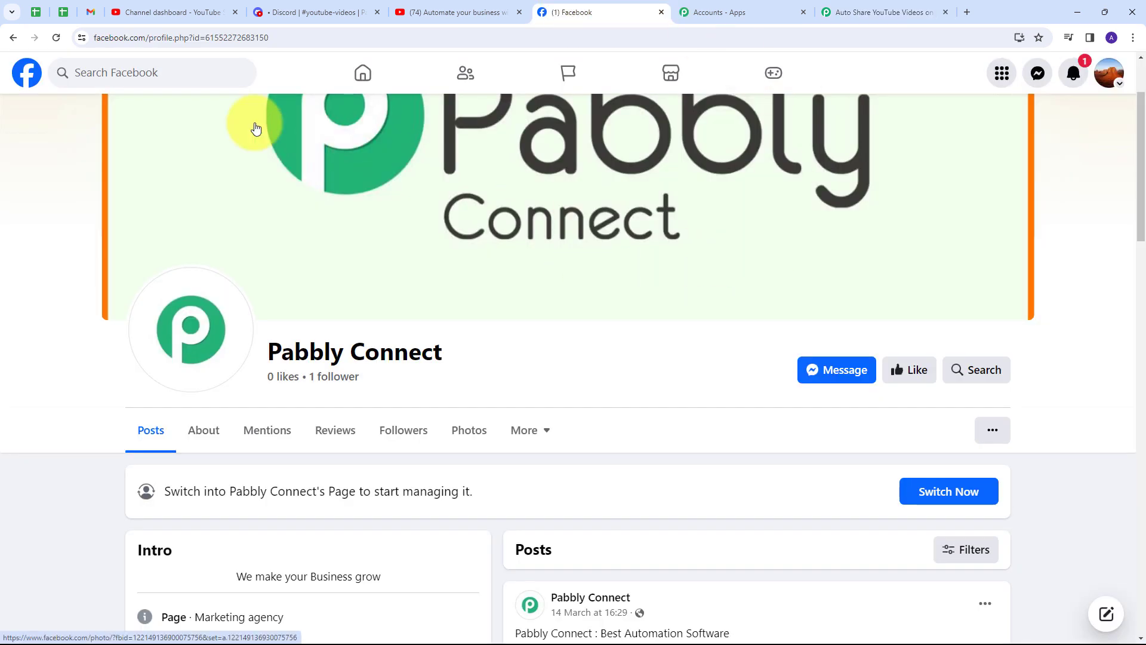
scroll(642, 290, "down", 3)
scroll(786, 315, "down", 3)
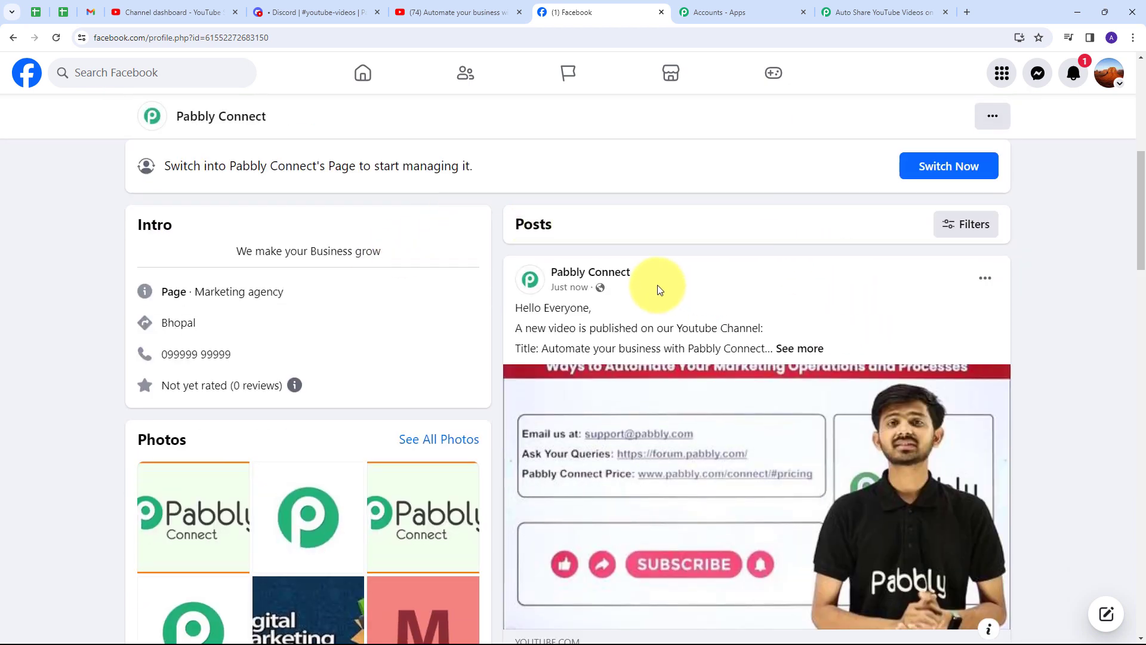
scroll(668, 276, "down", 1)
left_click(801, 288)
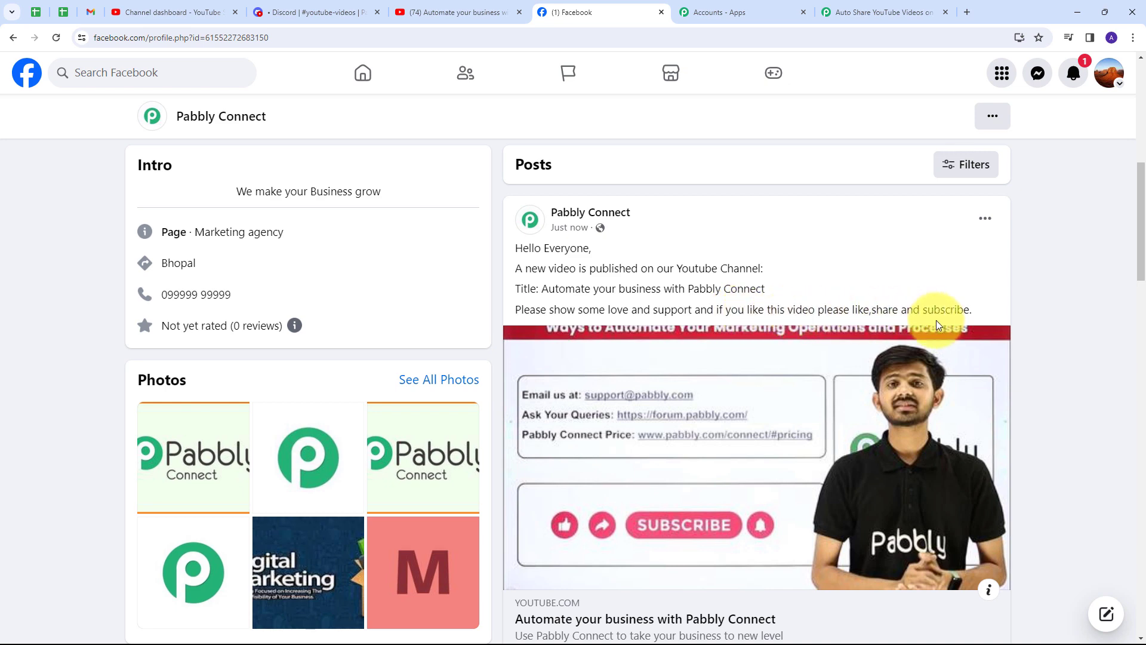
scroll(766, 313, "down", 5)
scroll(681, 388, "up", 4)
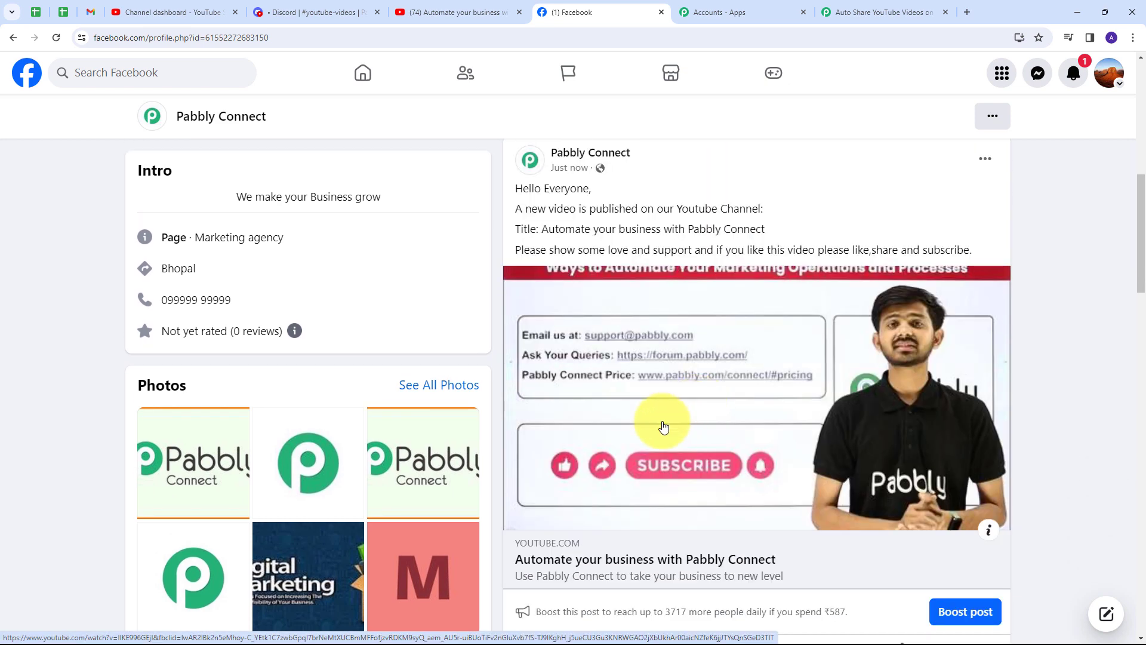
left_click(671, 433)
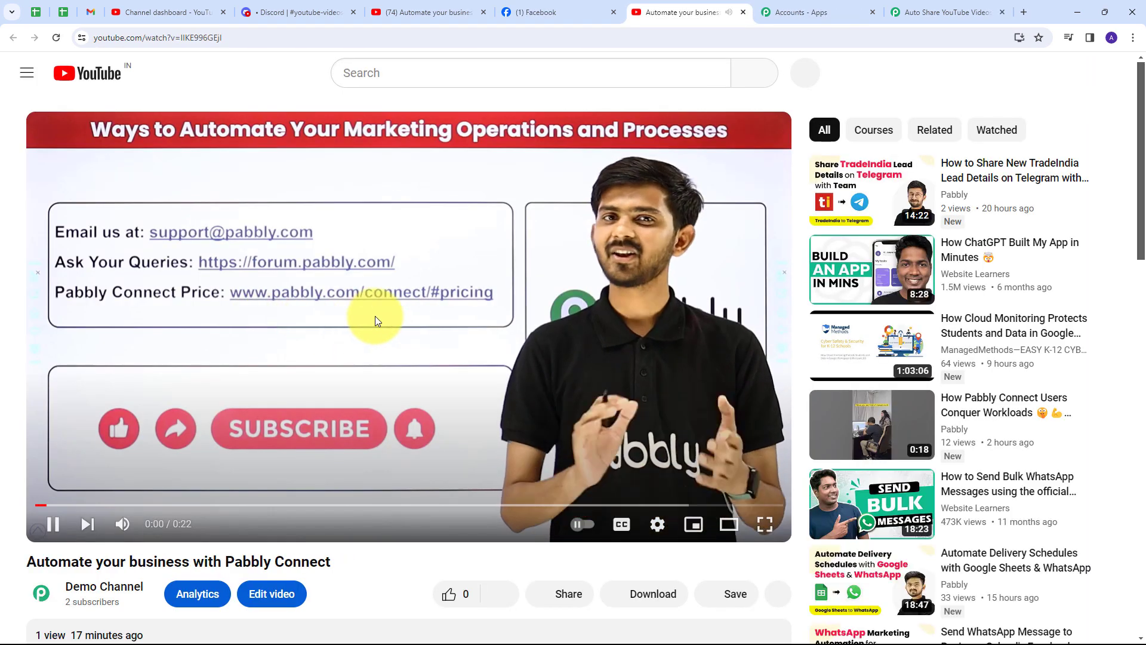
left_click(375, 316)
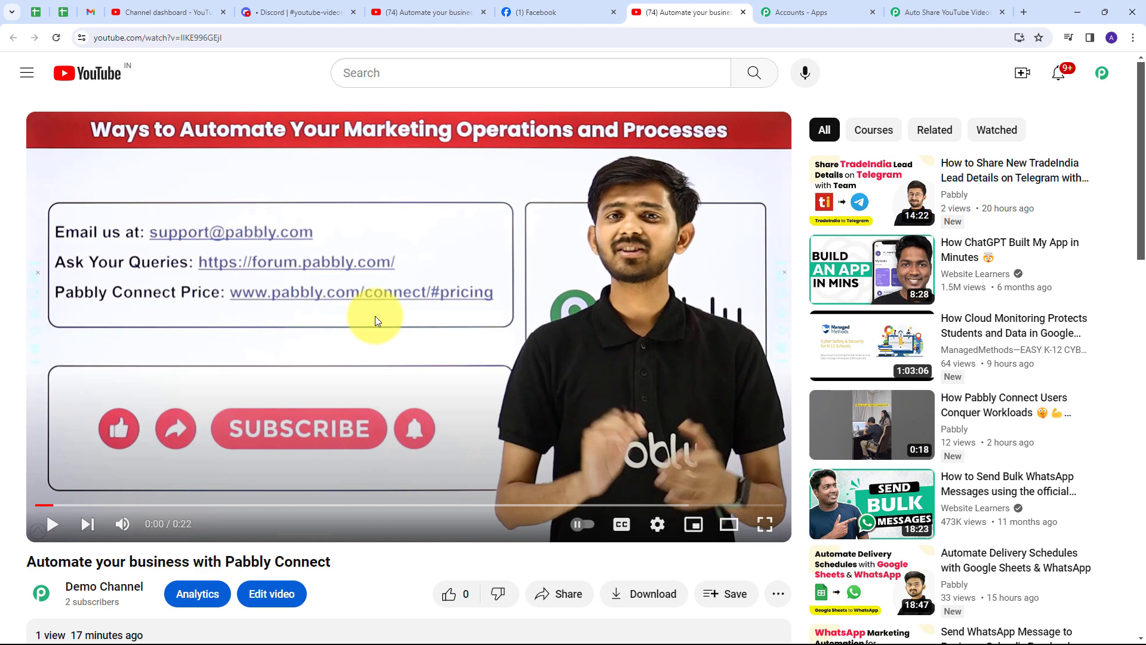
- Return to the Pabbly Connect workflow, collapse the Facebook Pages action and review the complete YouTube, Discord and Facebook sequence
key("ctrl+shift+Tab")
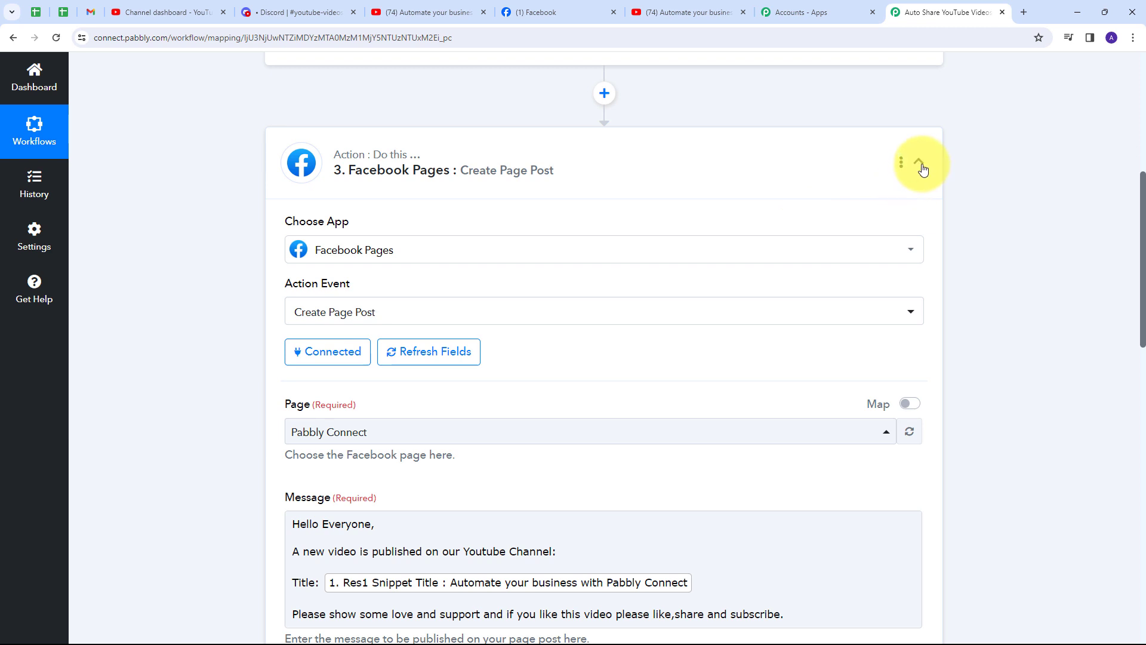
left_click(919, 162)
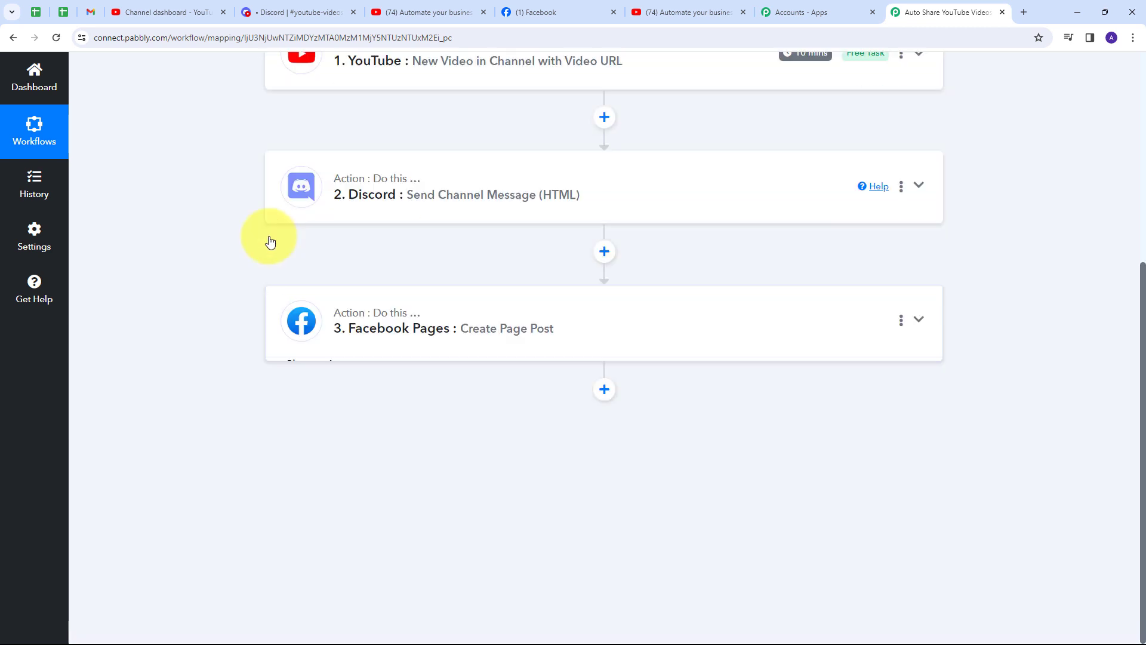
scroll(239, 275, "up", 3)
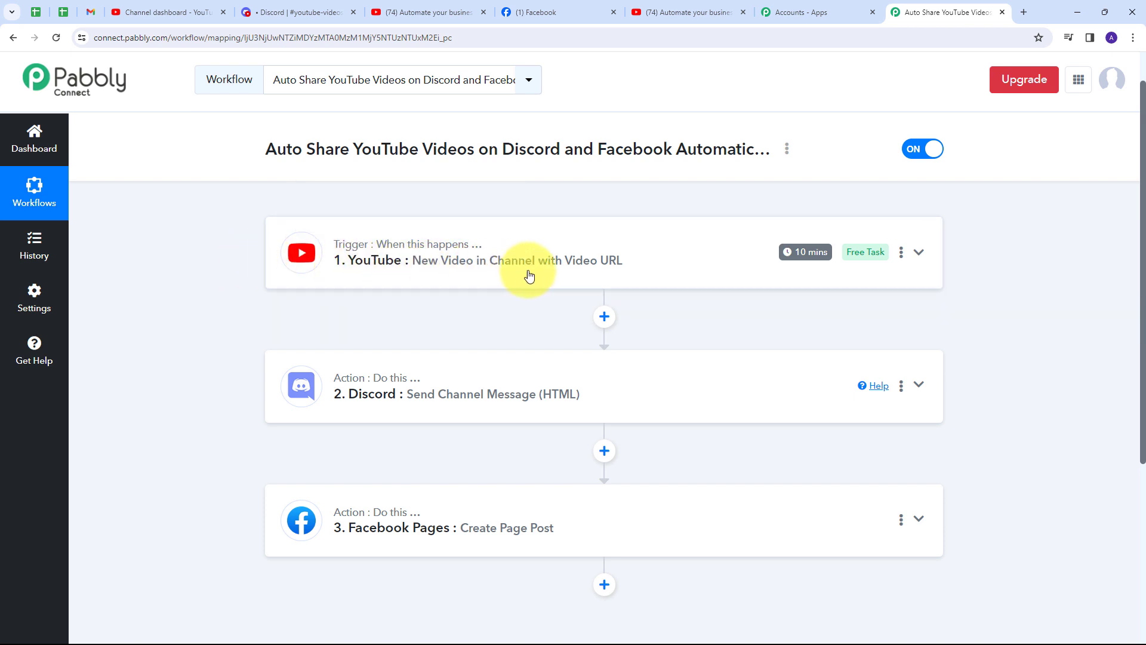
scroll(270, 279, "down", 1)
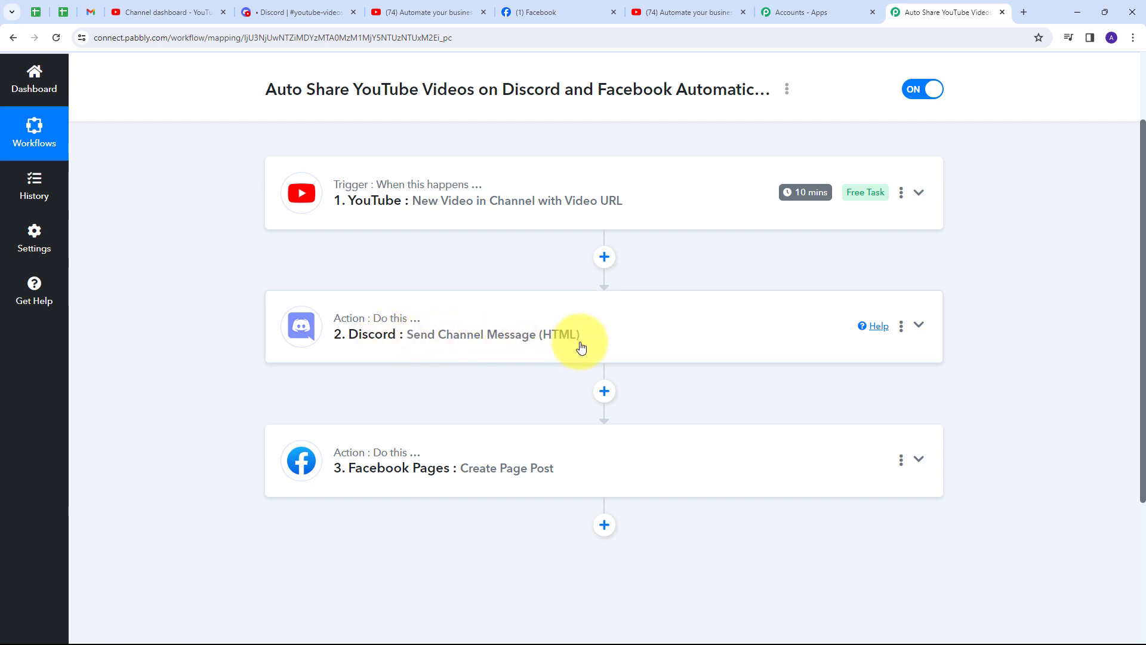
scroll(242, 310, "down", 1)
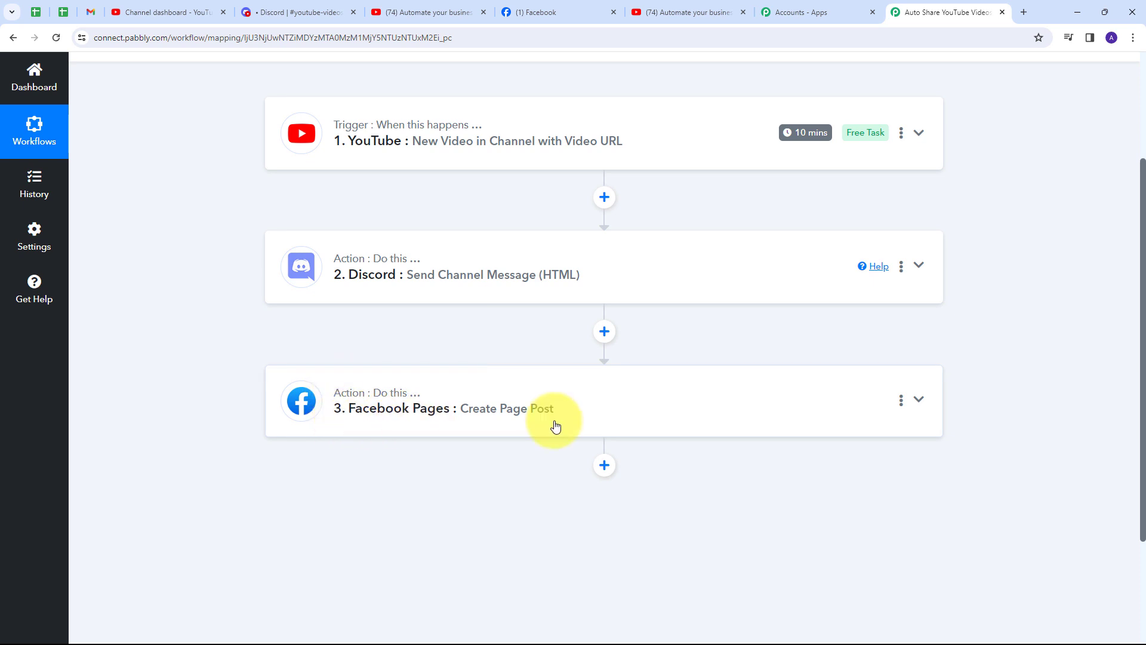
scroll(286, 325, "up", 2)
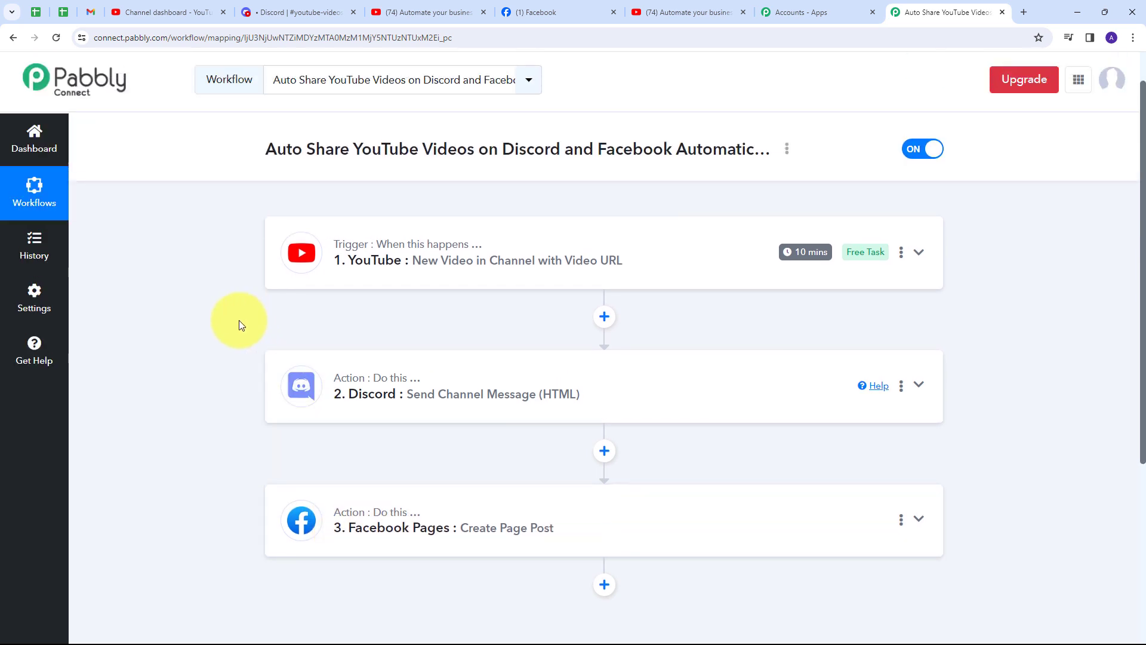
scroll(238, 325, "up", 1)
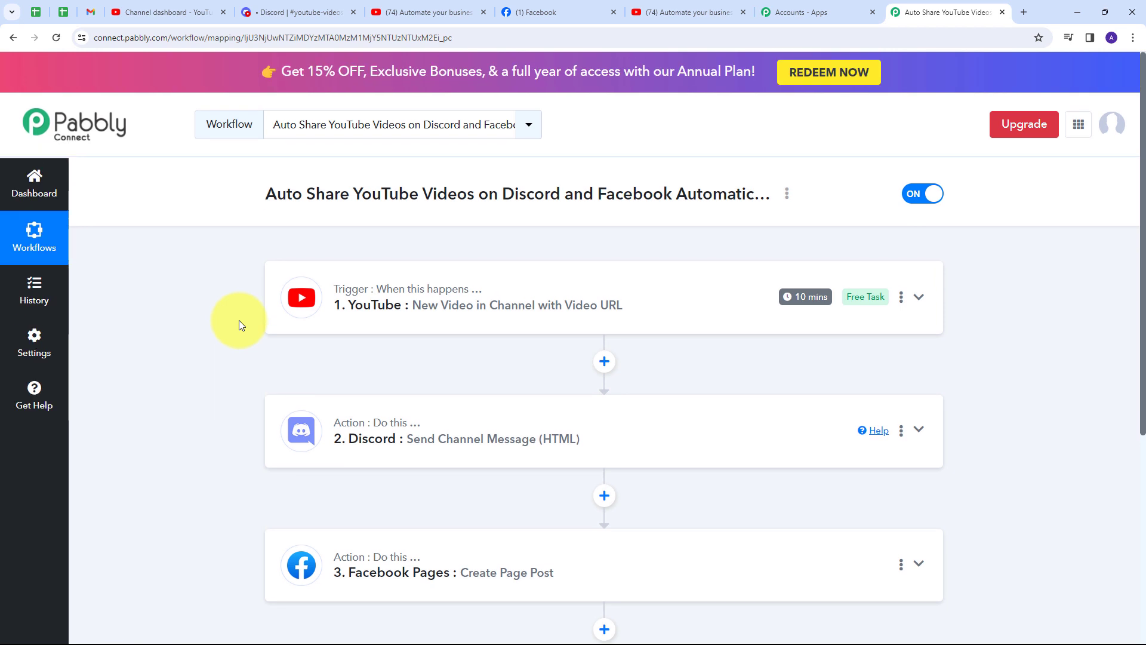